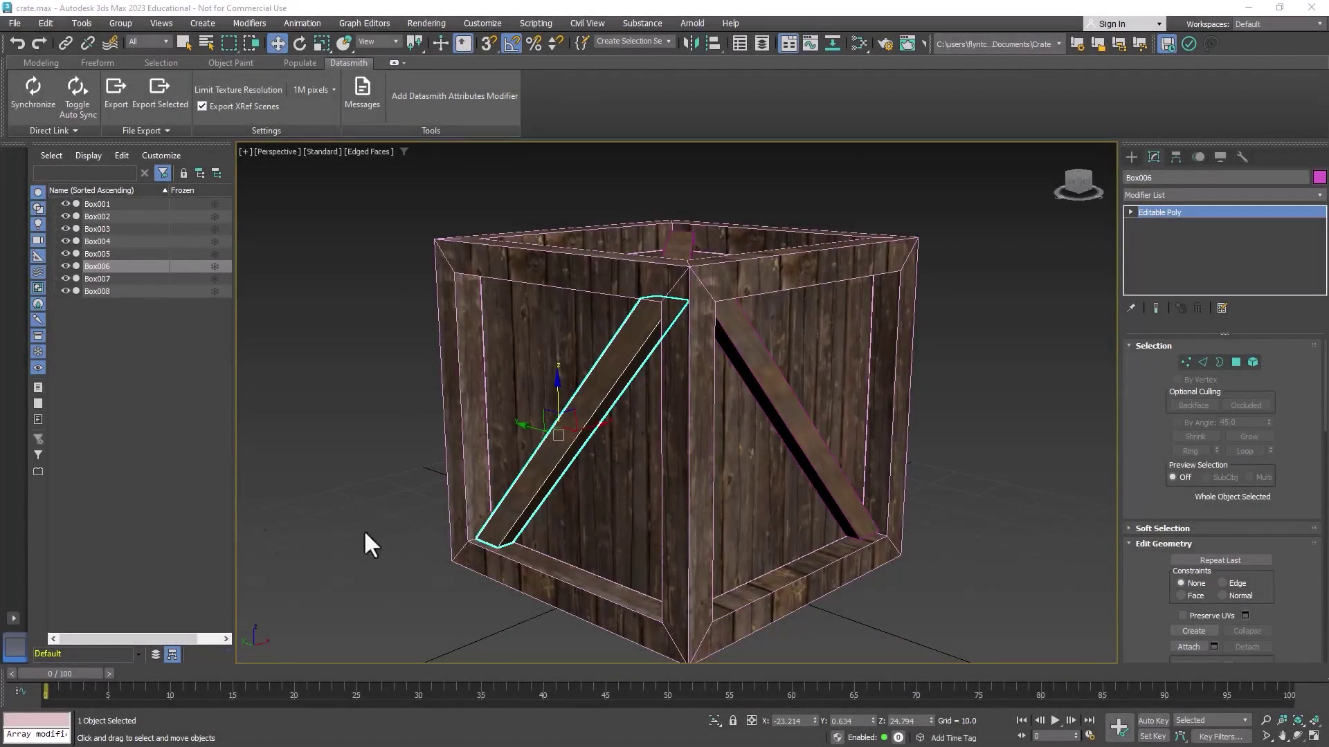
Select the crate's outer frame Box001 and hide all unselected objects
mouse_move(715, 392)
middle_mouse_down()
mouse_move(726, 386)
mouse_move(717, 391)
middle_mouse_up()
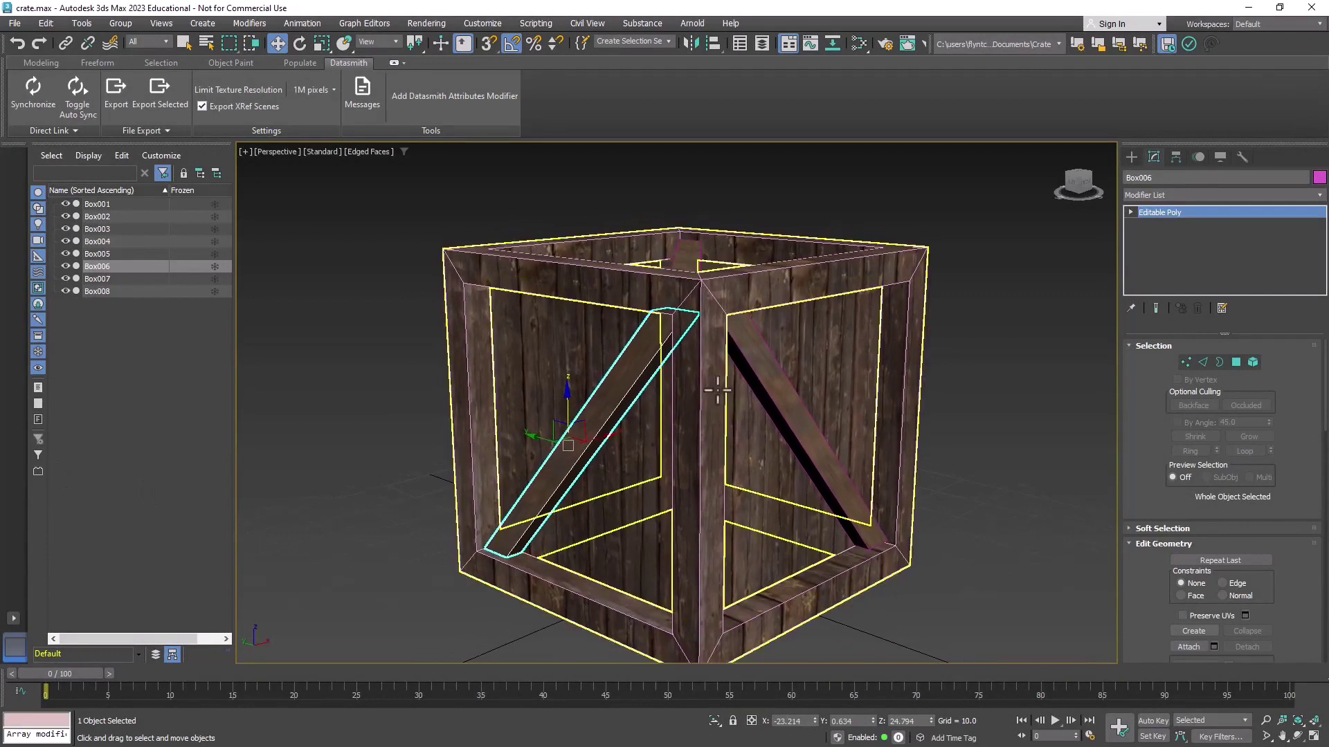
left_click(675, 303)
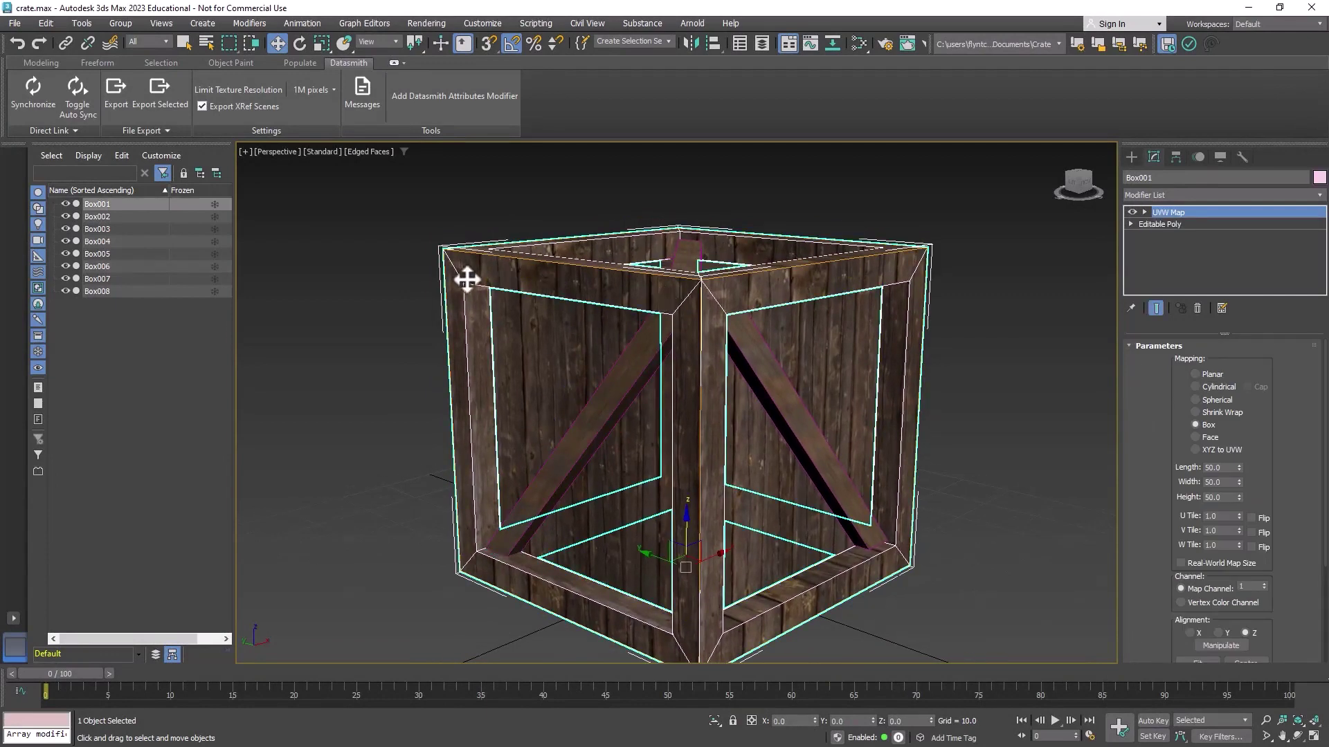
right_click(662, 294)
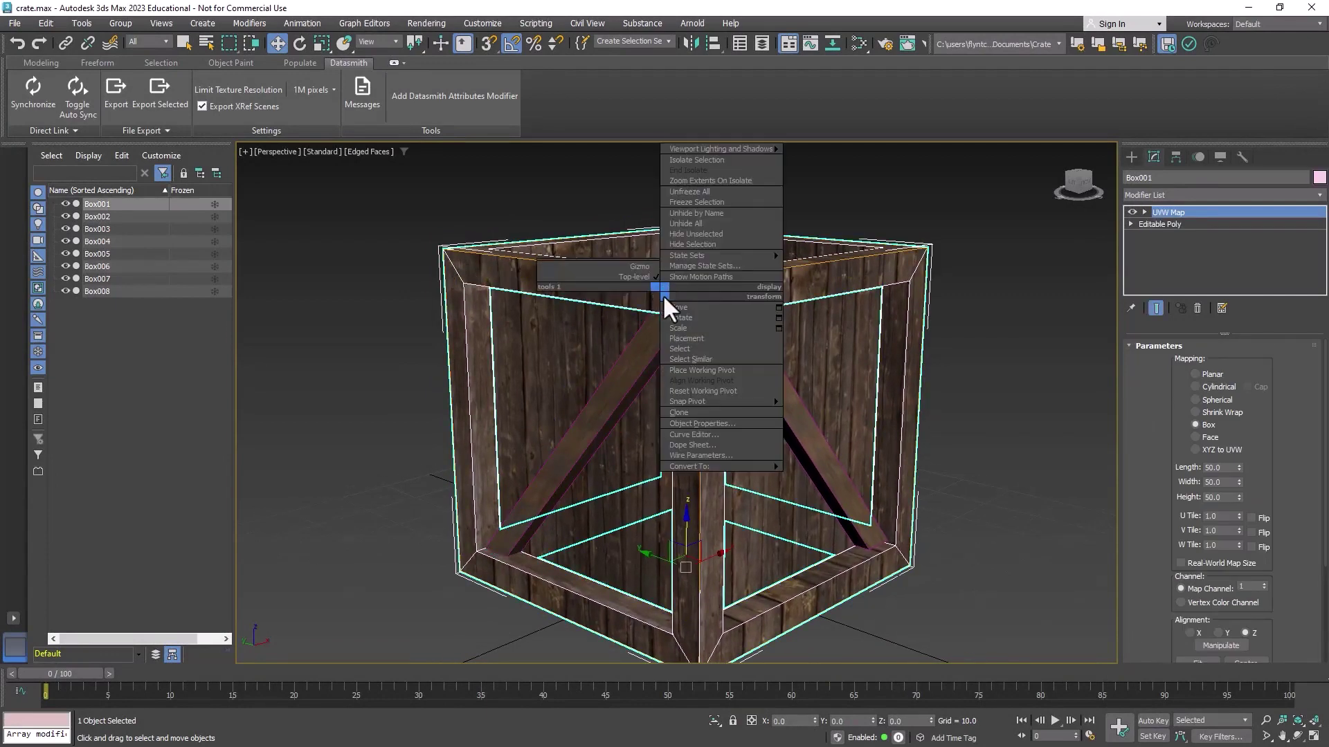
left_click(737, 234)
middle_click_drag(683, 348, 708, 364, "alt")
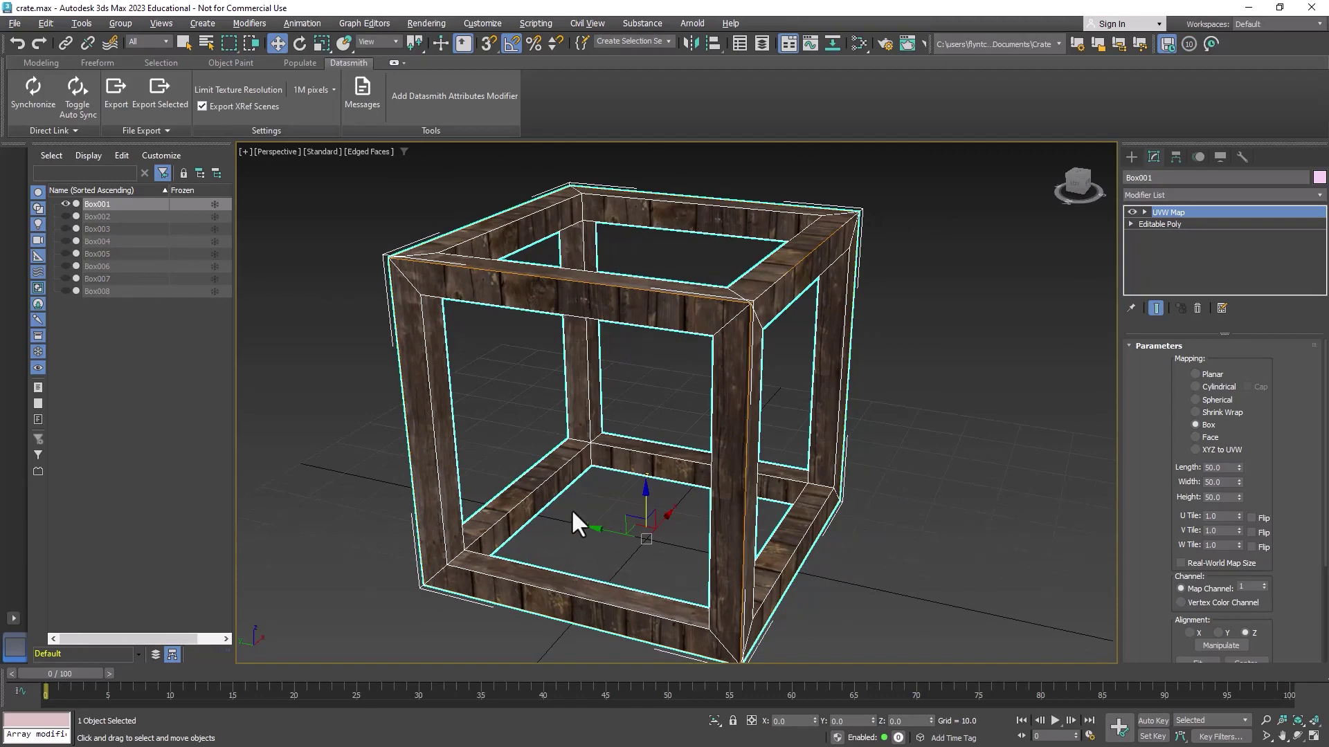
mouse_move(571, 509)
middle_mouse_down("alt")
mouse_move(545, 496)
mouse_move(562, 501)
middle_mouse_up("alt")
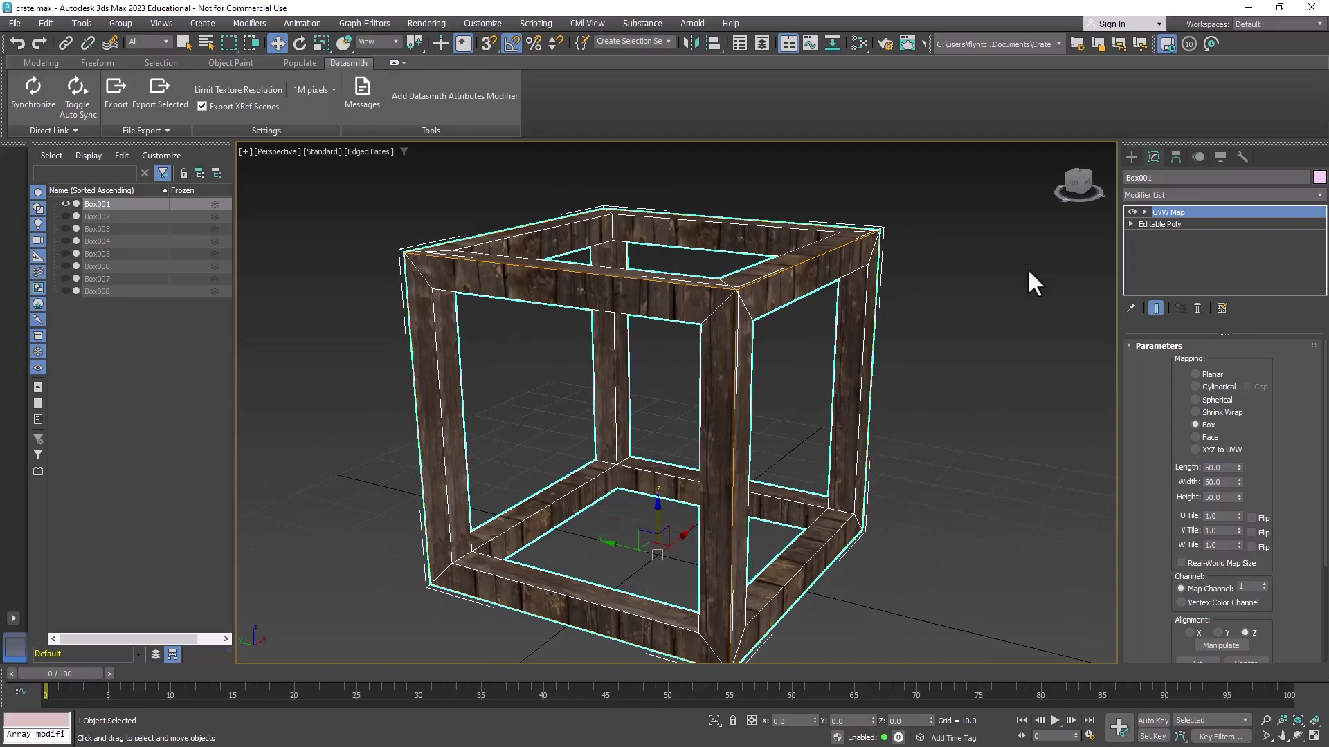
Add an Edit Poly modifier to the frame and enter polygon selection mode
left_click(1186, 192)
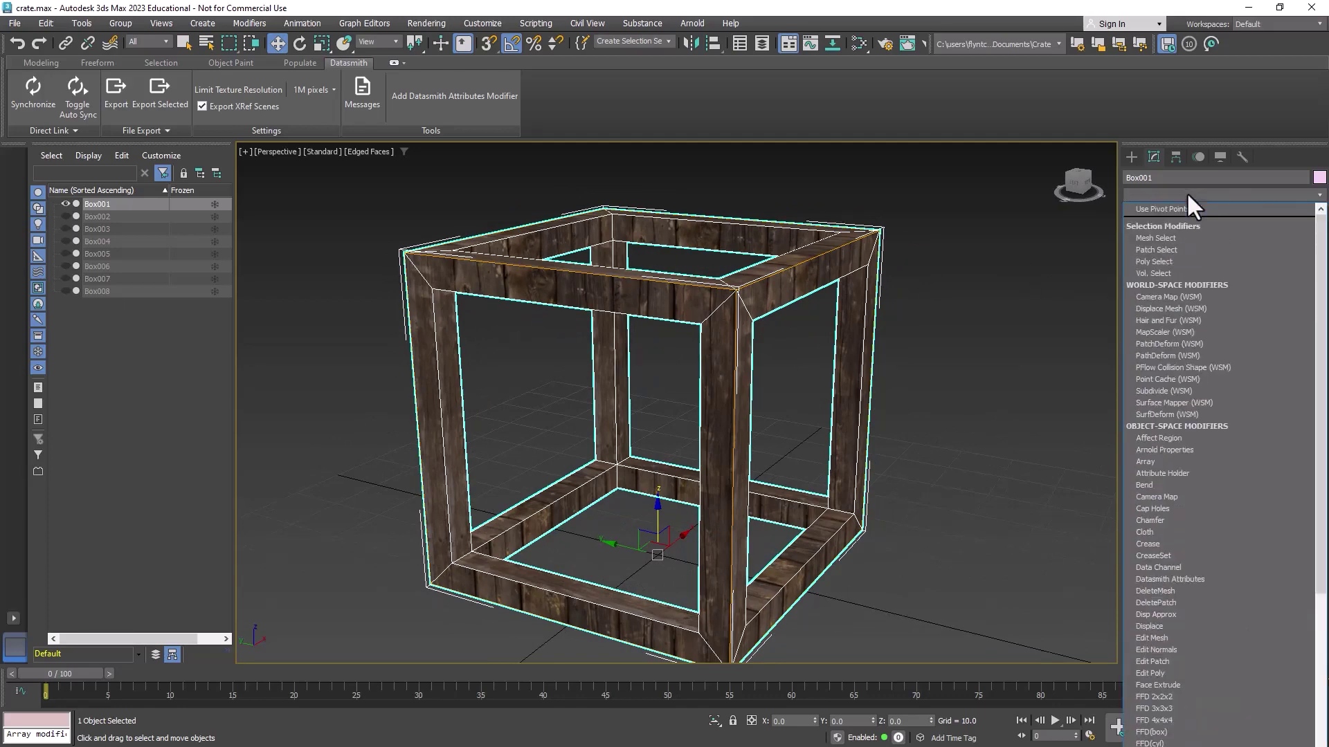
scroll(1239, 560, "down", 5)
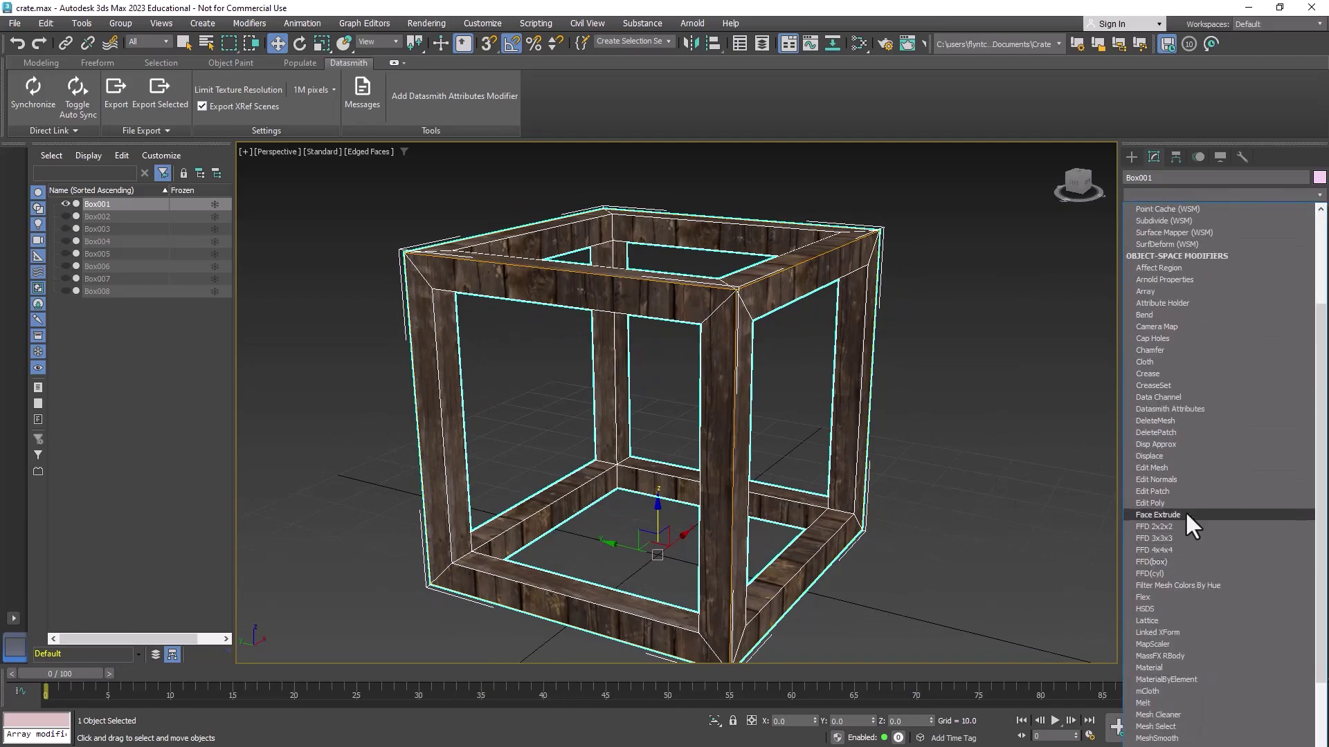
left_click(1185, 504)
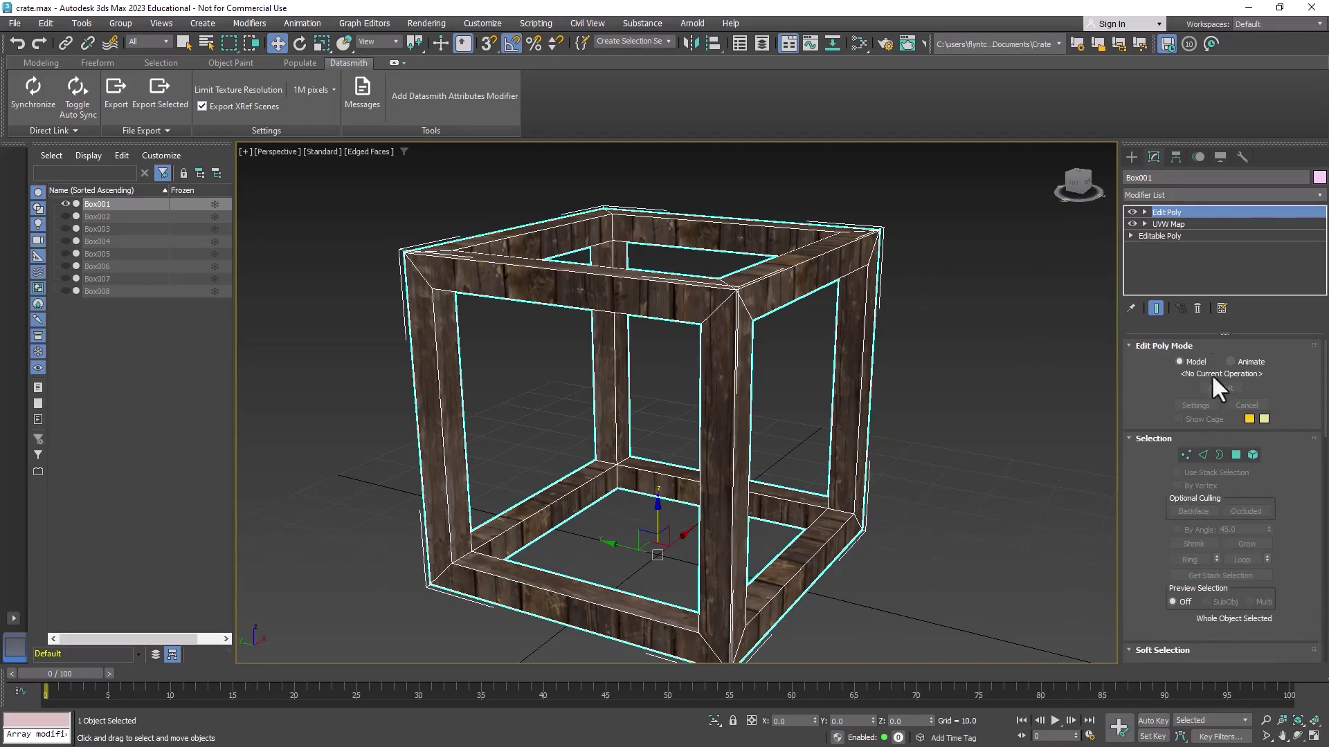
left_click(1236, 456)
Select the eight inner and outer vertical faces of the horizontal beams on the frame's two opposite sides facing the X axis
left_click(622, 298)
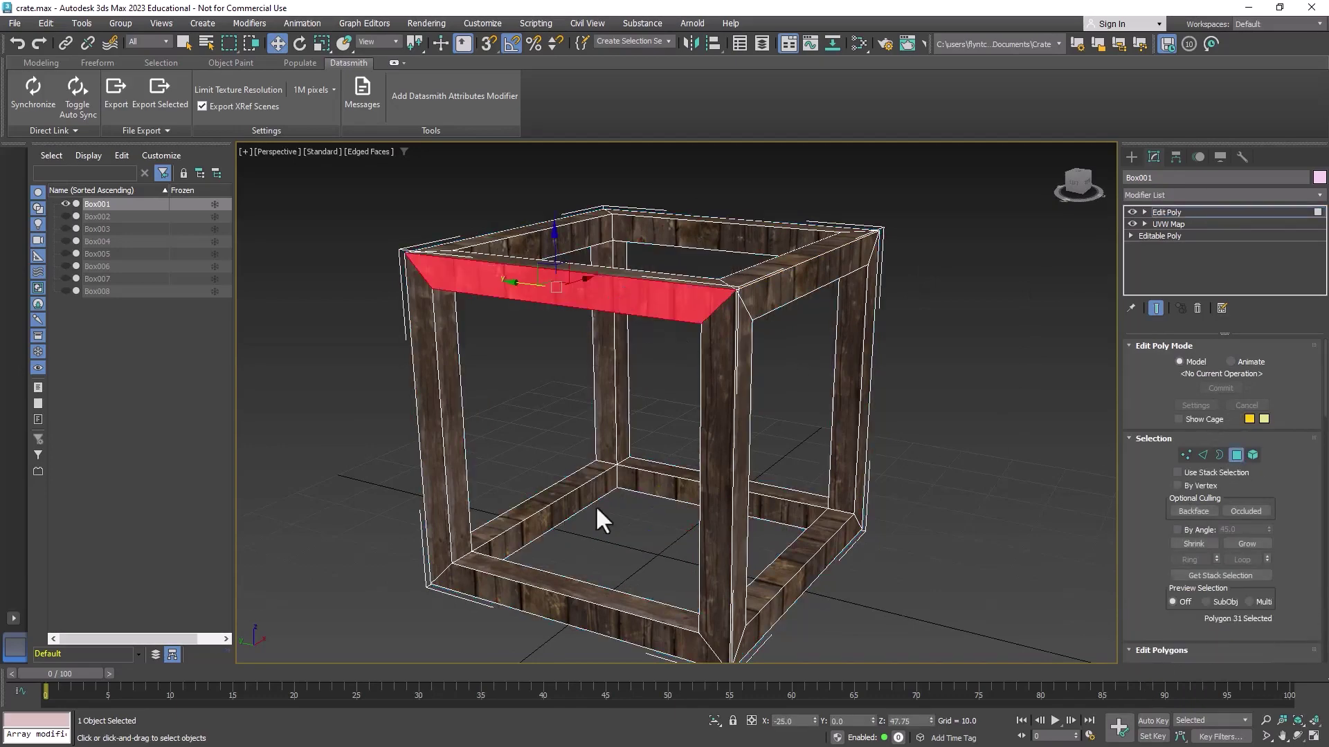
left_click(578, 618, "ctrl")
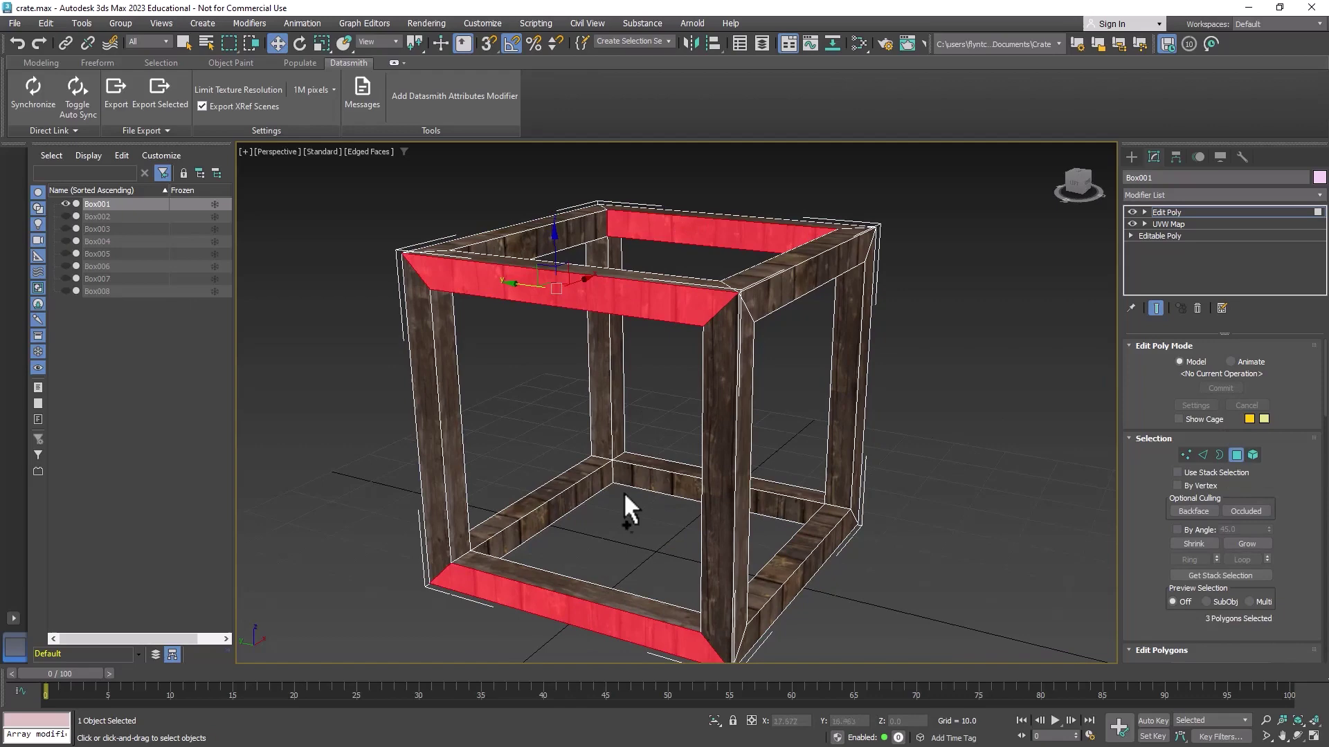
left_click(658, 478, "ctrl")
middle_click_drag(823, 497, 694, 377, "alt")
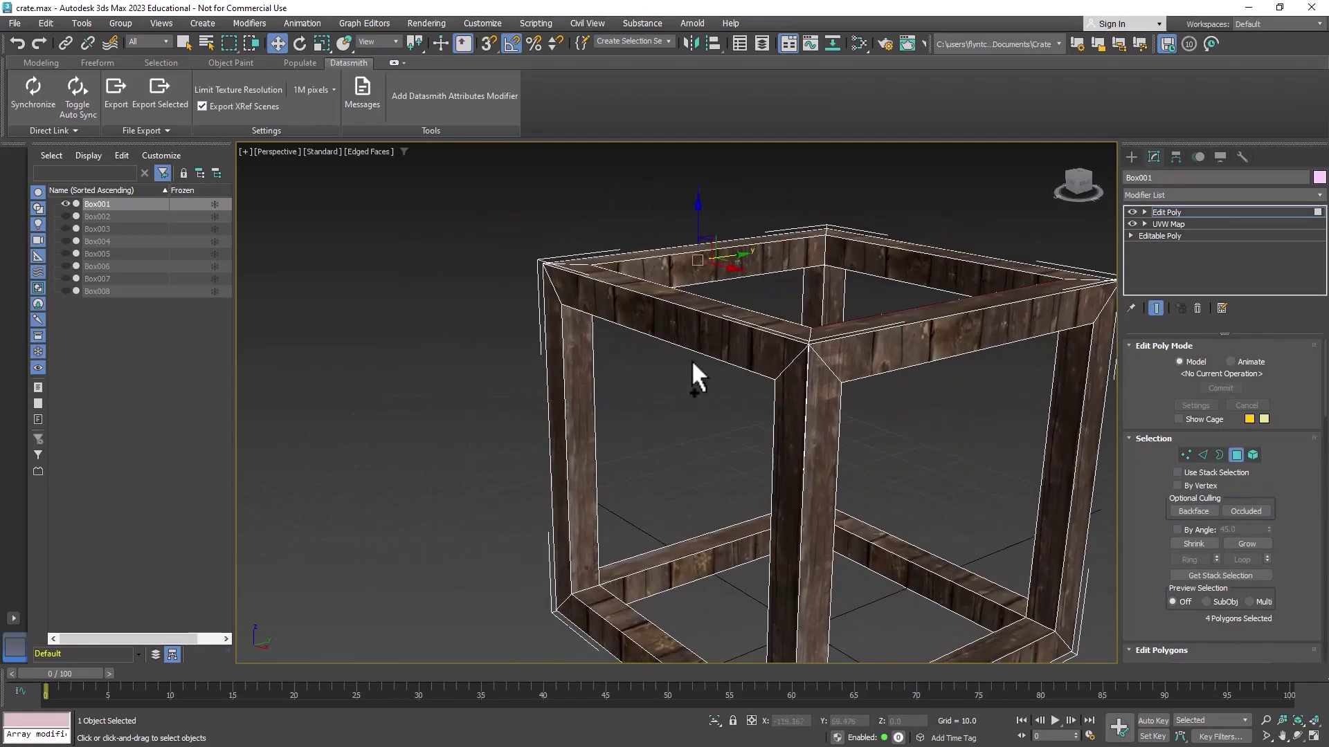
left_click(678, 261, "ctrl")
left_click(694, 572, "ctrl")
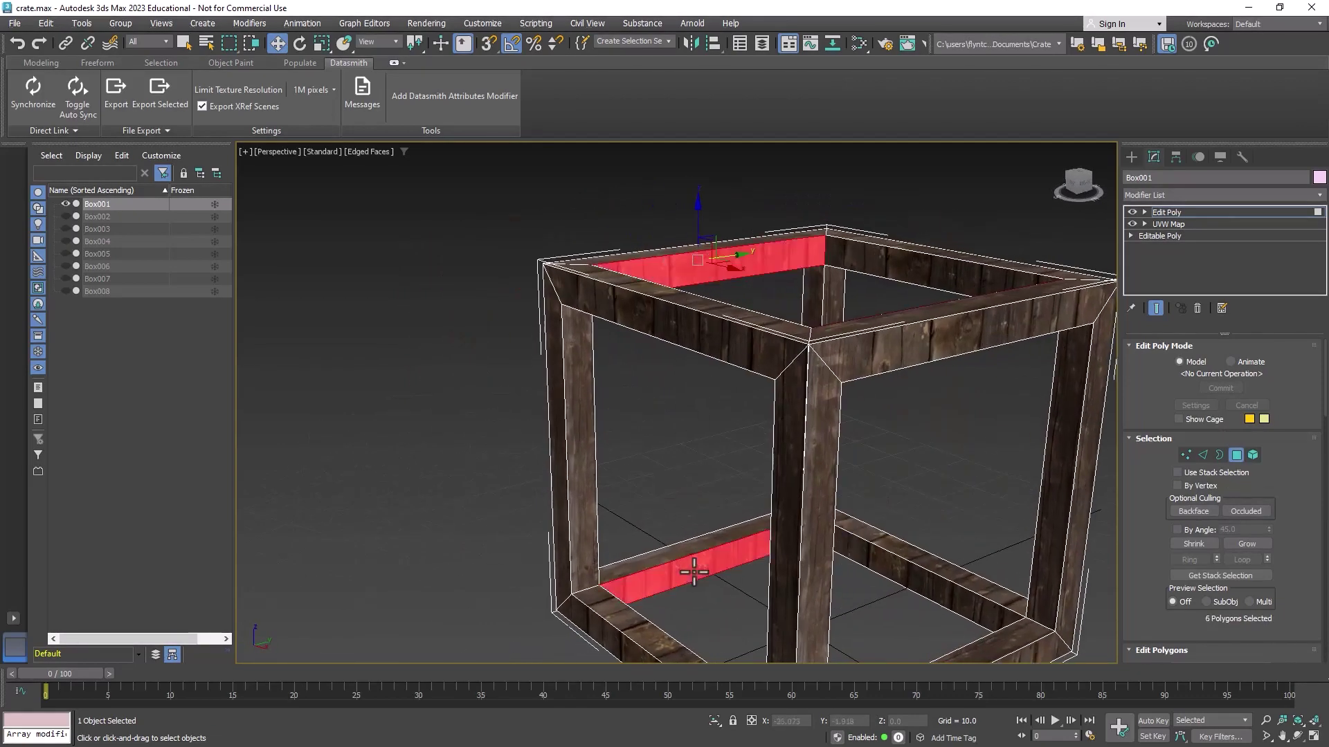
left_click(910, 340, "ctrl")
middle_click_drag(914, 358, 829, 613, "alt")
left_click(823, 587, "ctrl")
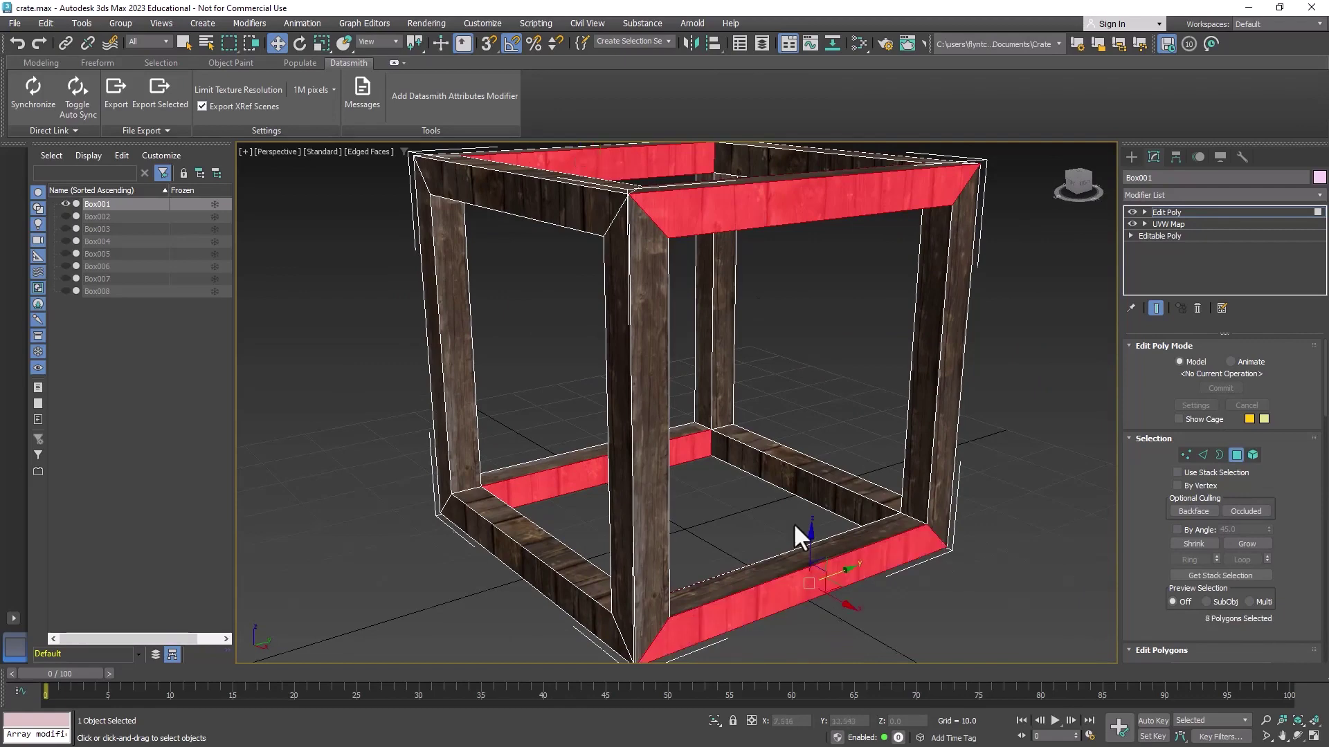
middle_click_drag(795, 537, 749, 254, "alt")
middle_click_drag(841, 363, 975, 356, "alt")
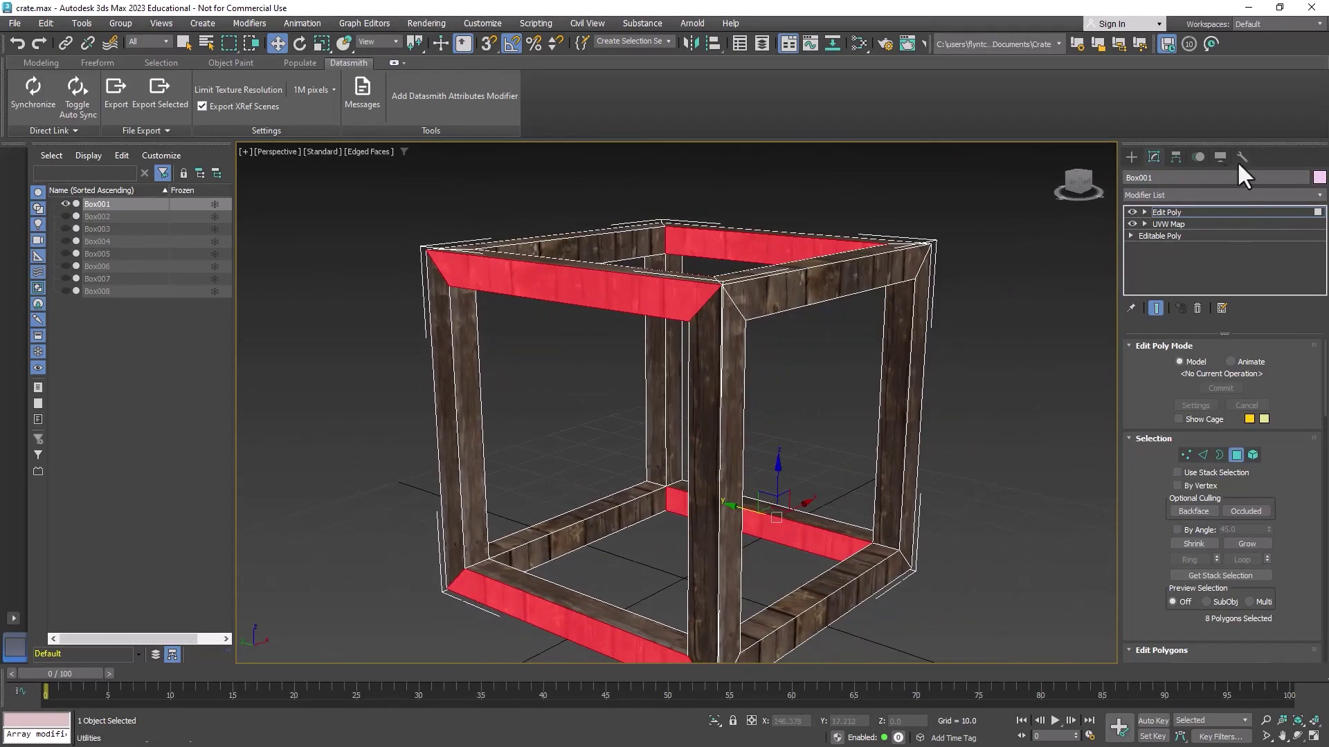
left_click(1192, 196)
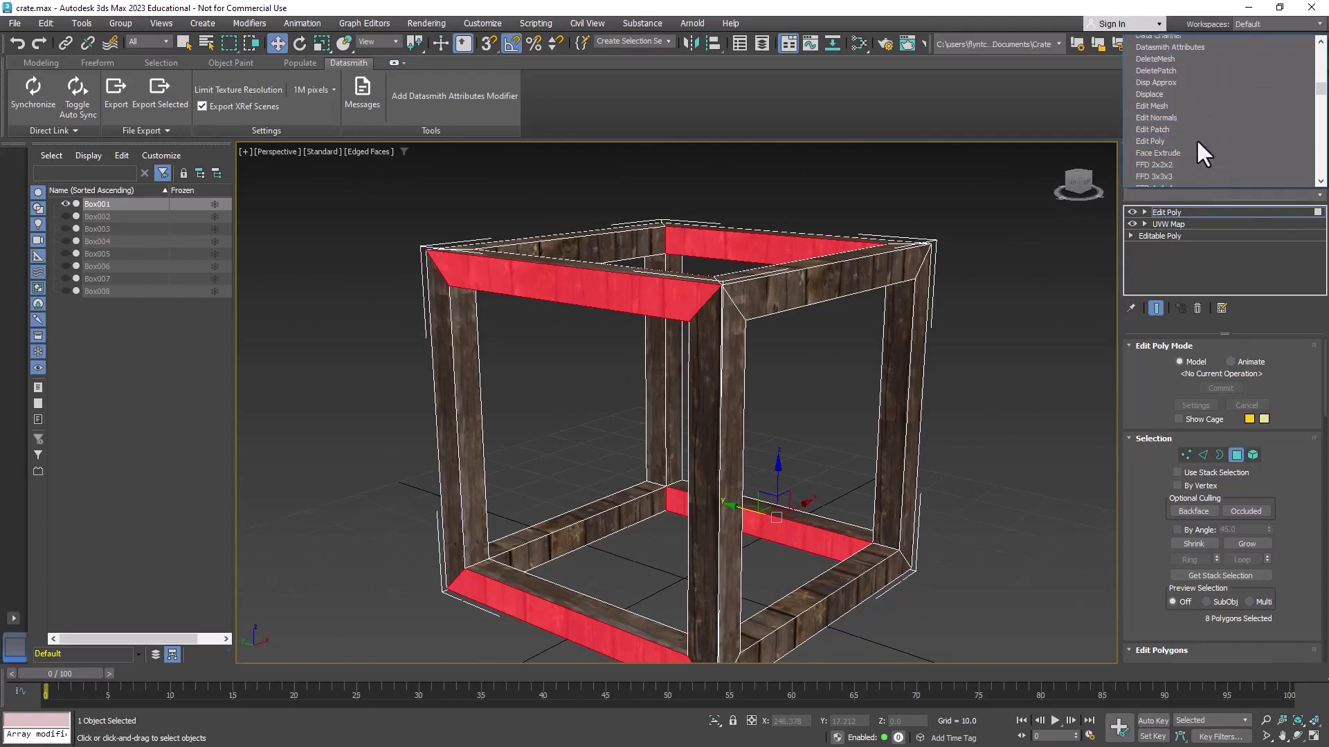
scroll(1198, 142, "down", 20)
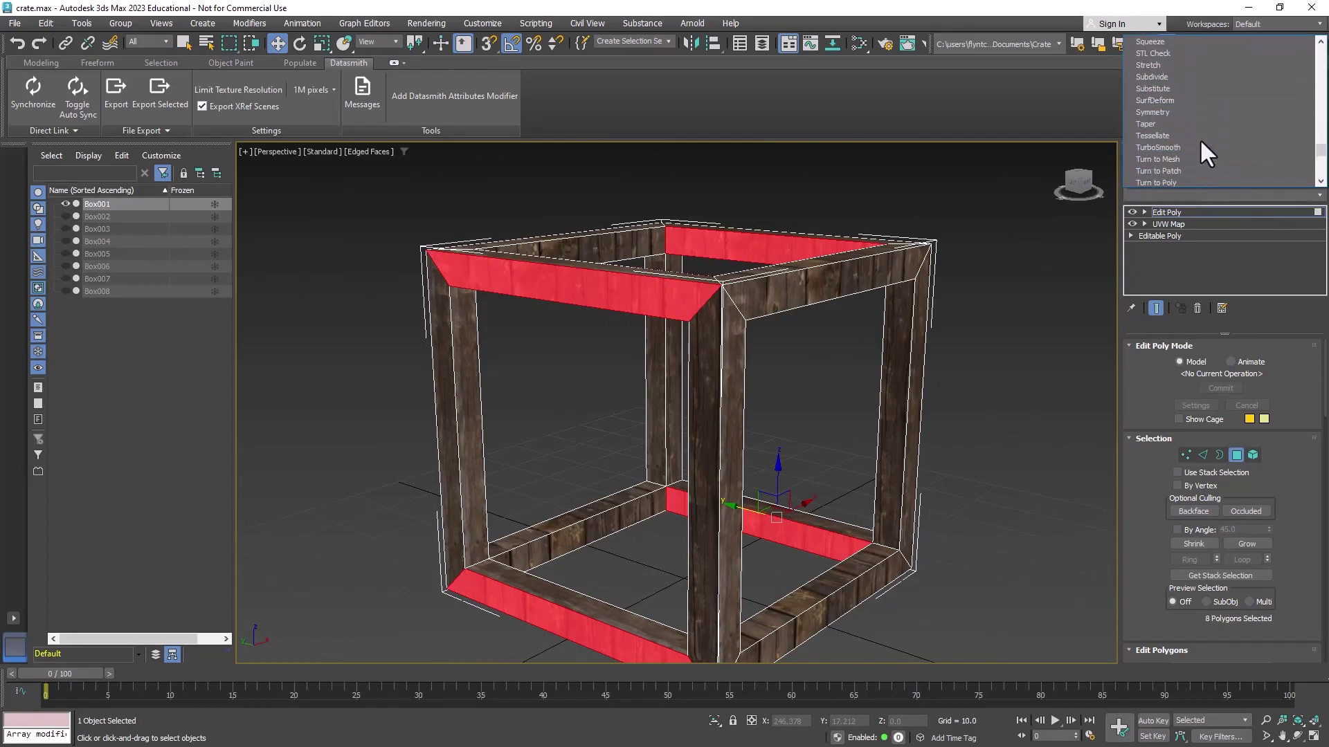
scroll(1198, 138, "down", 6)
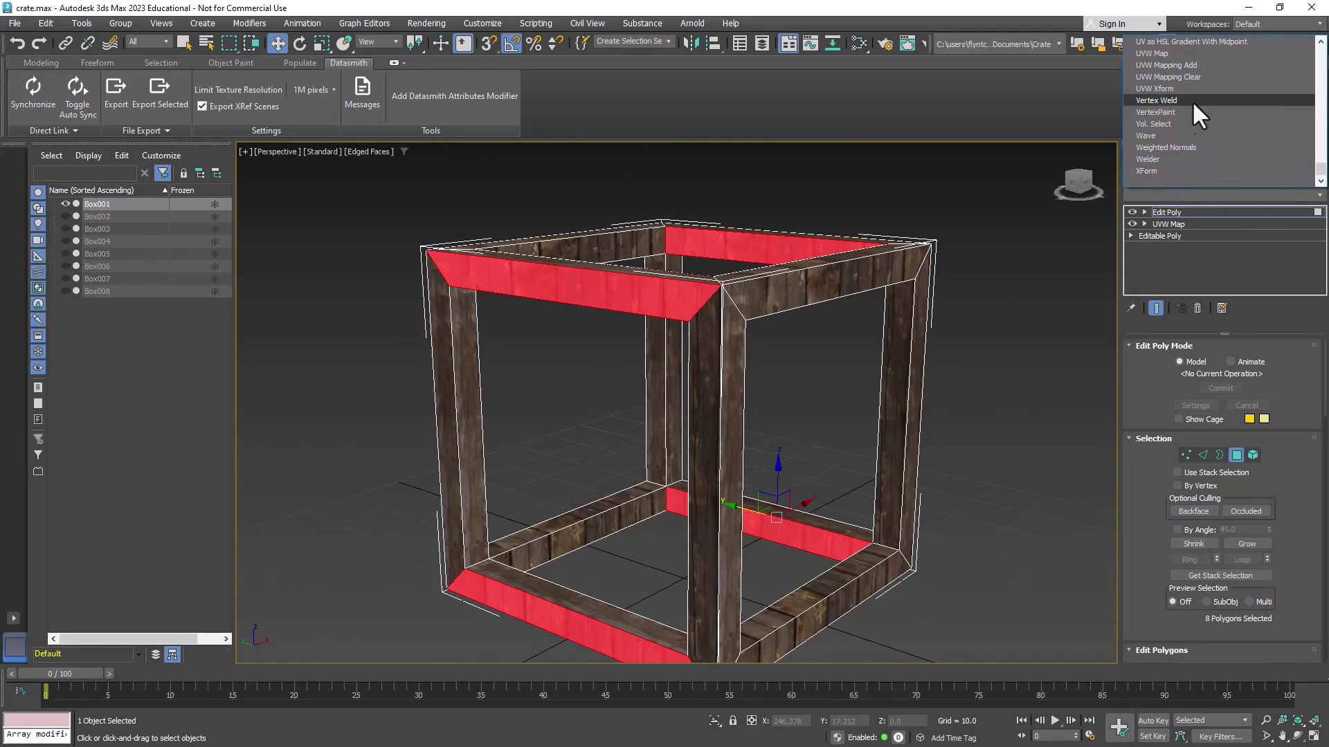
left_click(1186, 85)
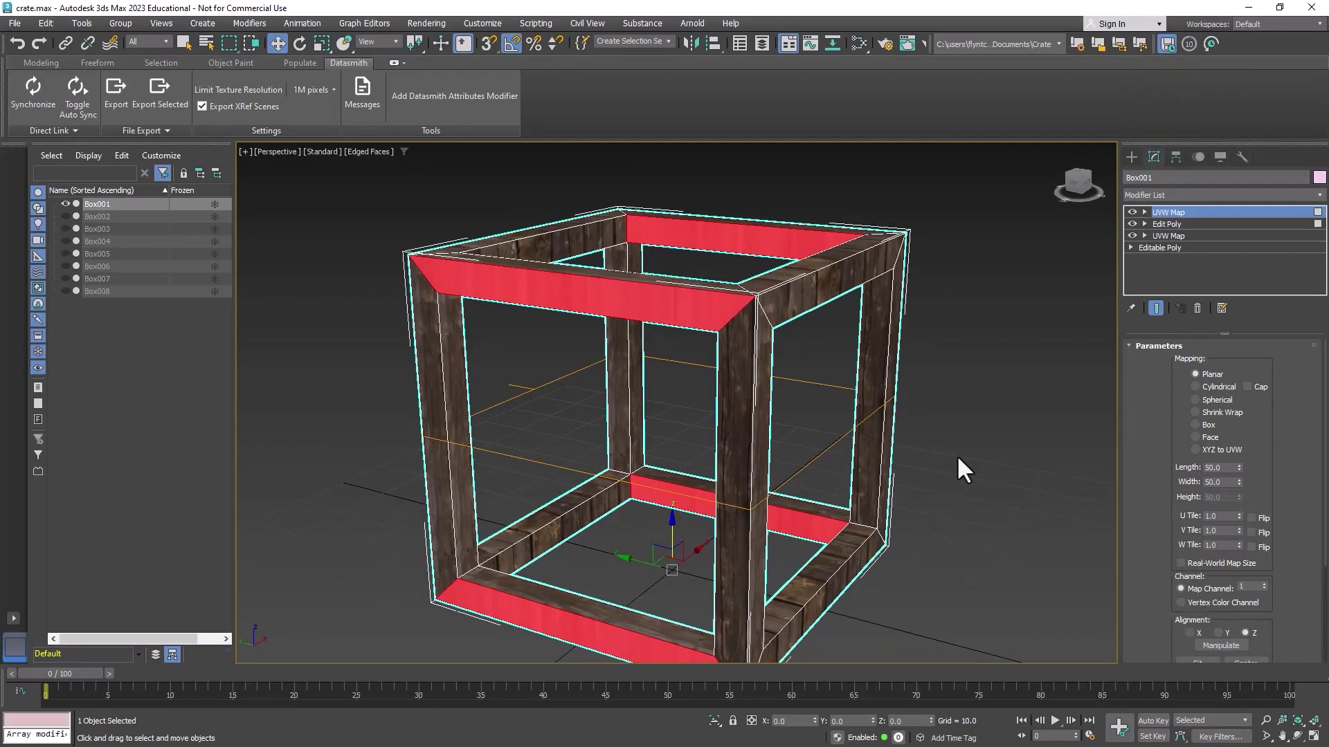
key("ctrl+z")
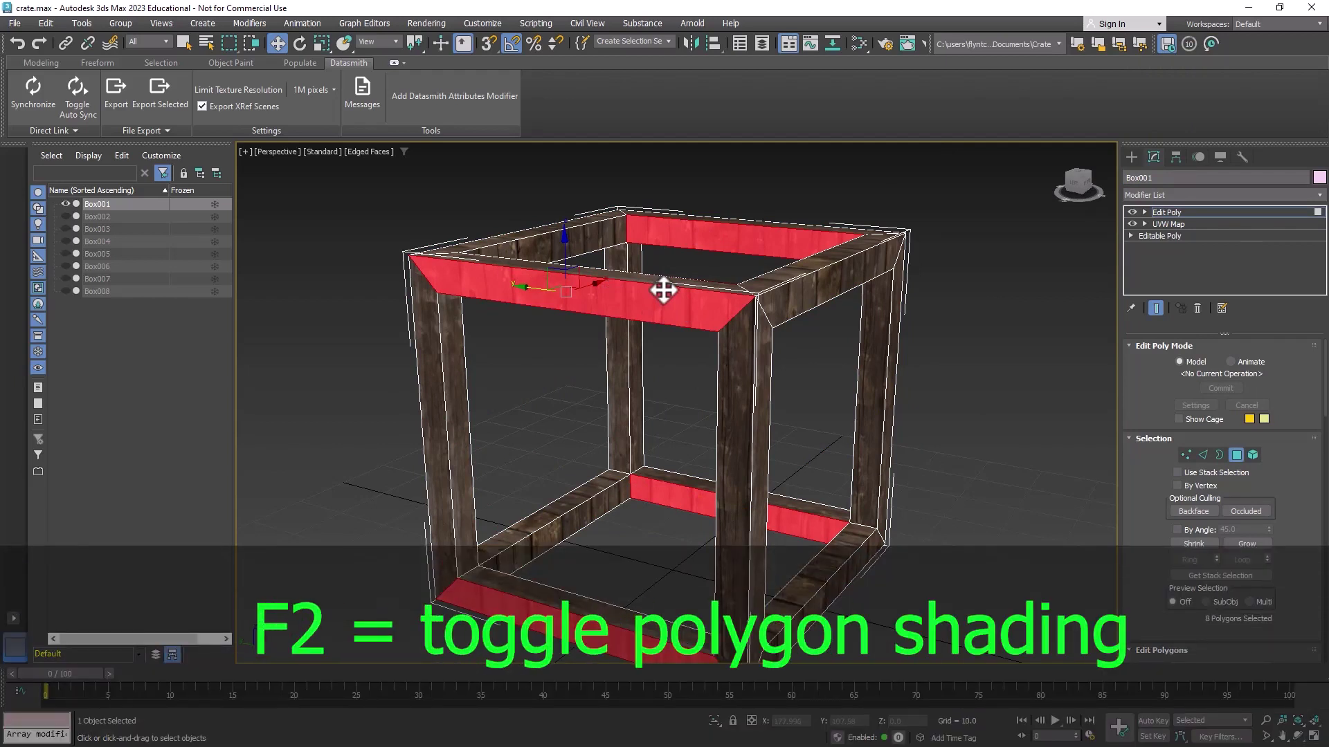
Turn off the red shading of selected polygons and add a UVW Map modifier to the eight selected faces
key("F2")
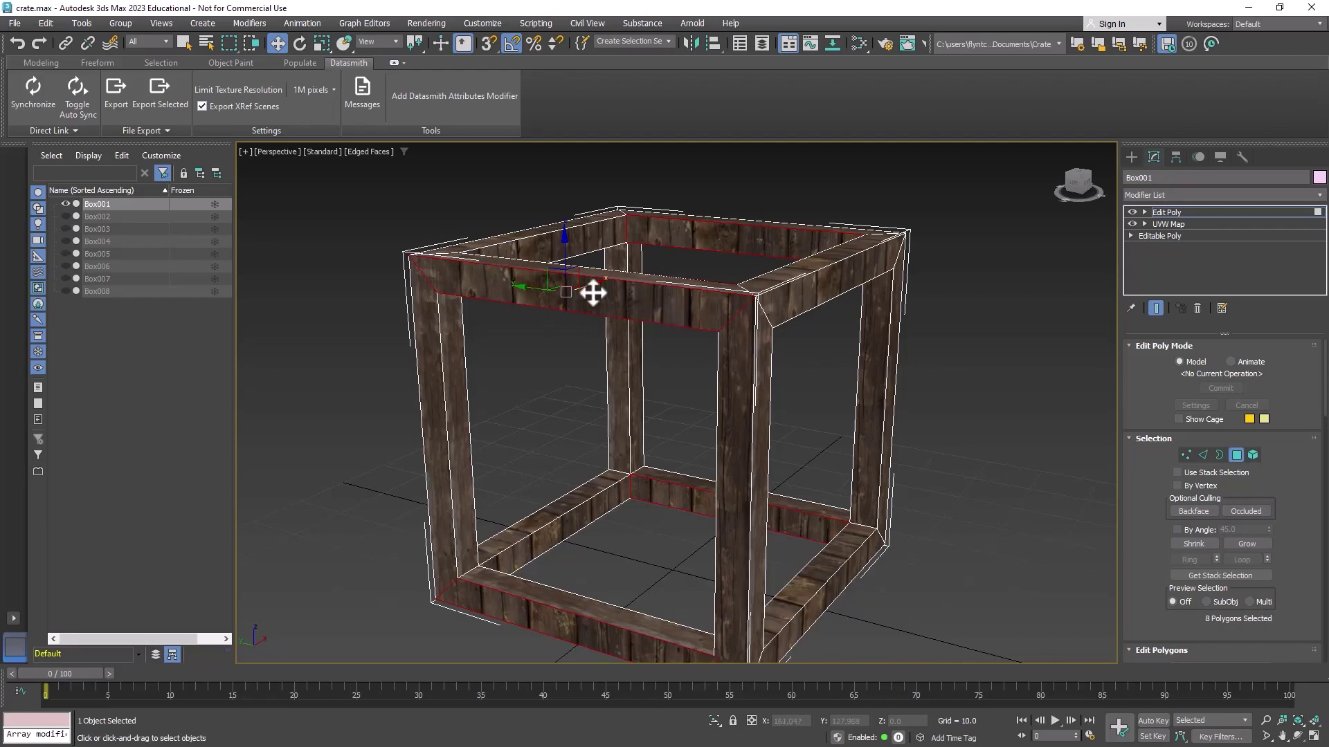
left_click(1183, 196)
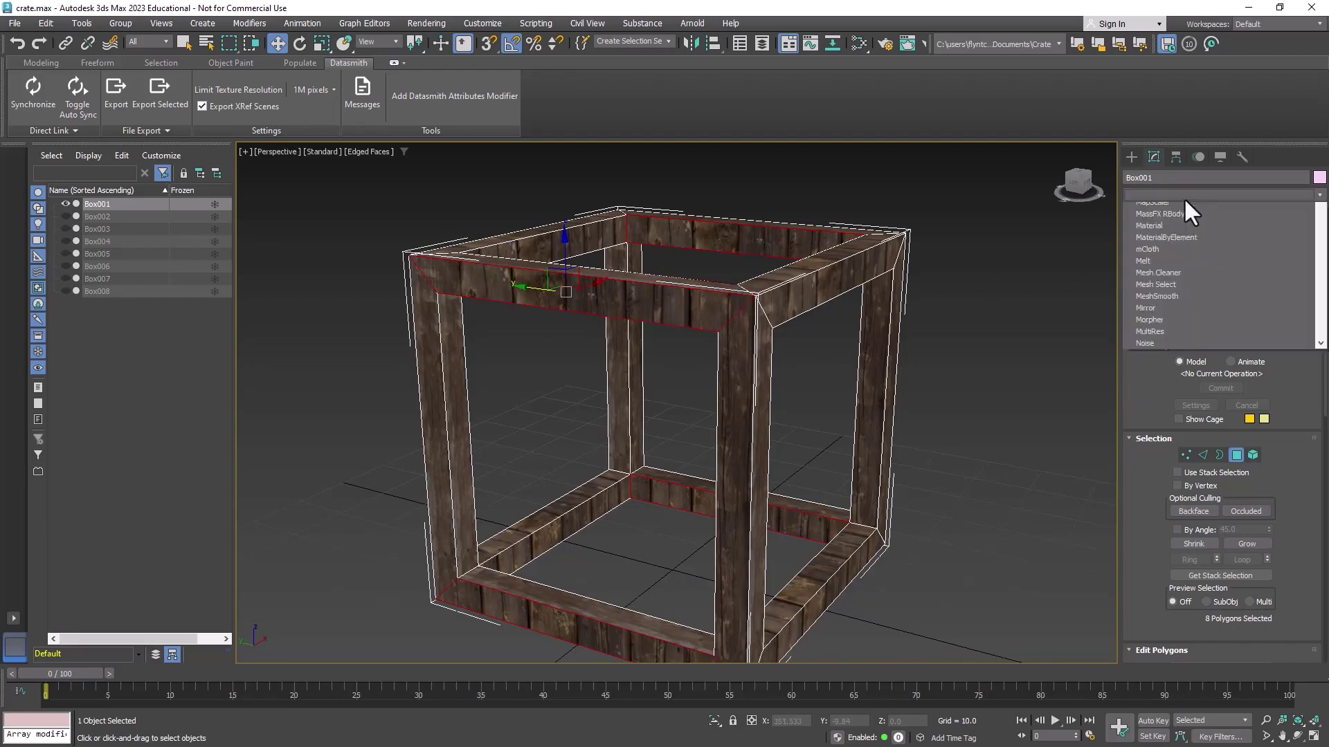
left_click(1185, 195)
left_click(1185, 194)
scroll(1190, 159, "down", 20)
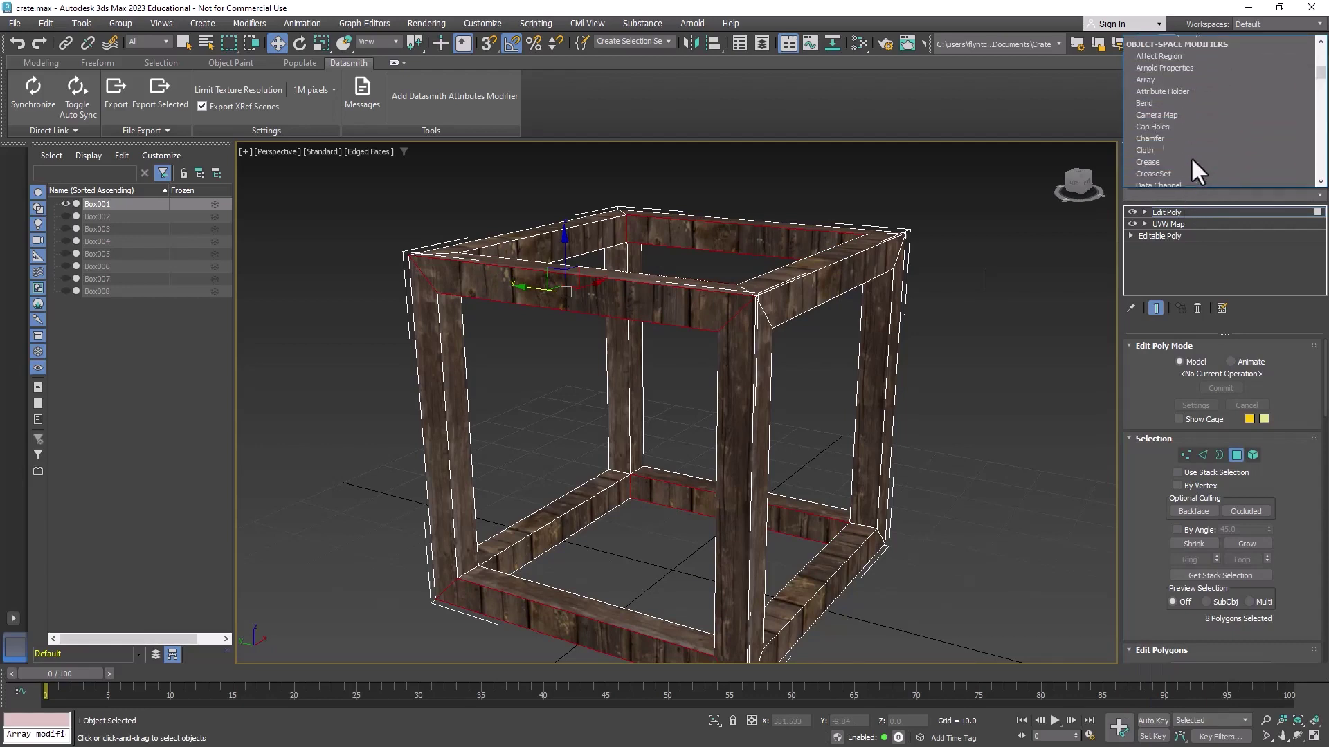
scroll(1190, 157, "down", 10)
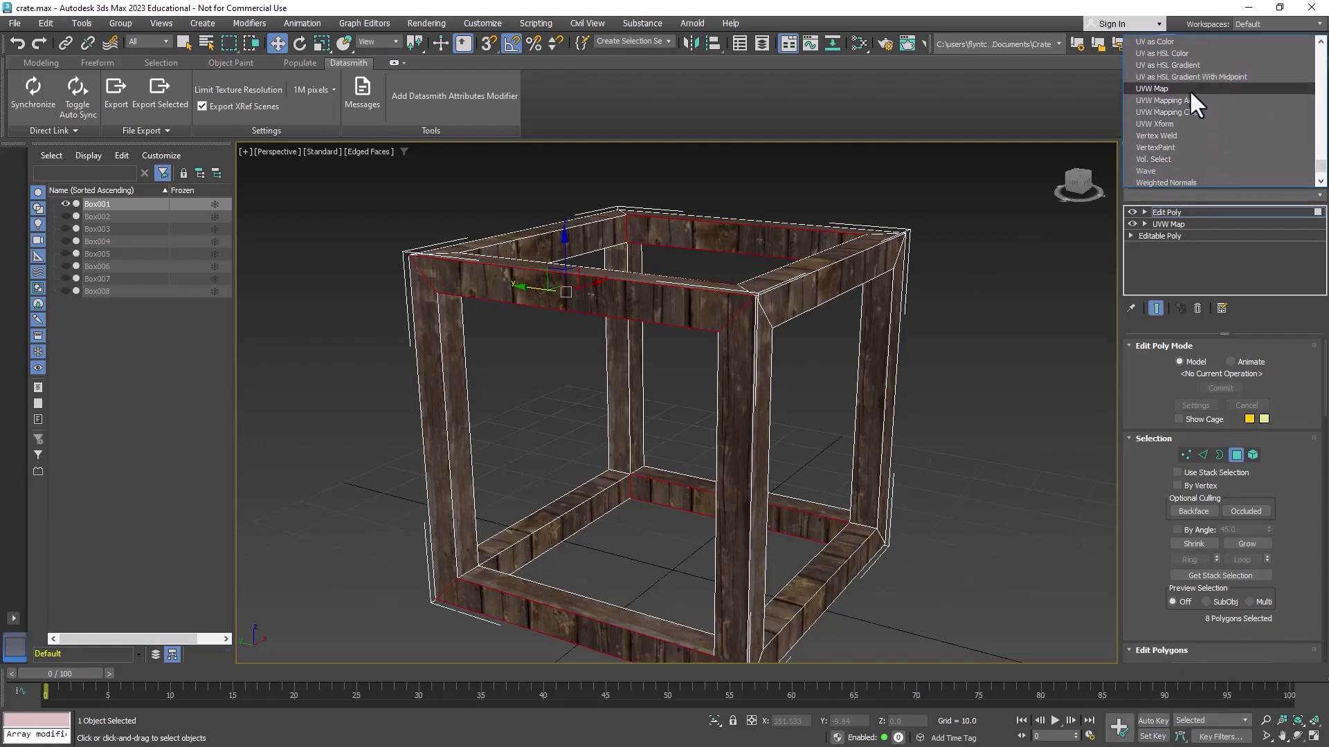
left_click(1188, 89)
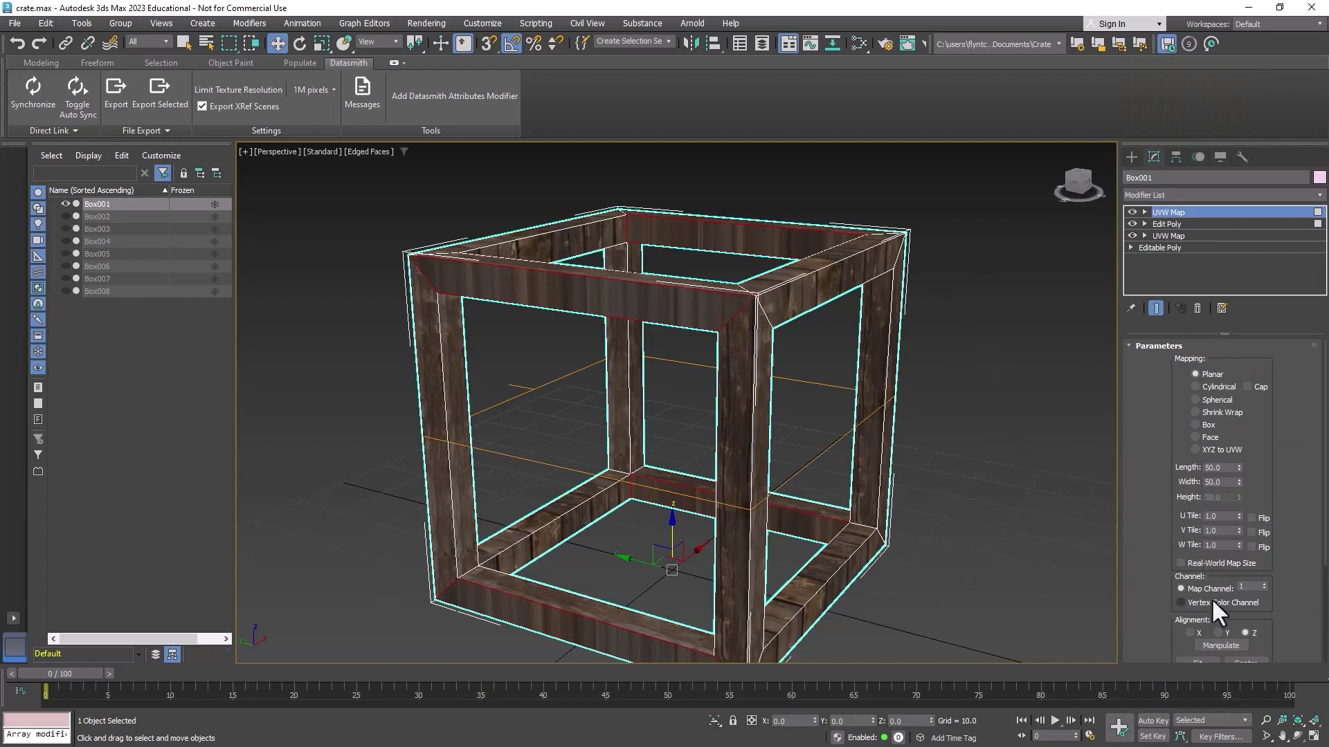
Set the planar UVW mapping's alignment to the X axis so the wood grain follows the beams
left_click(1218, 633)
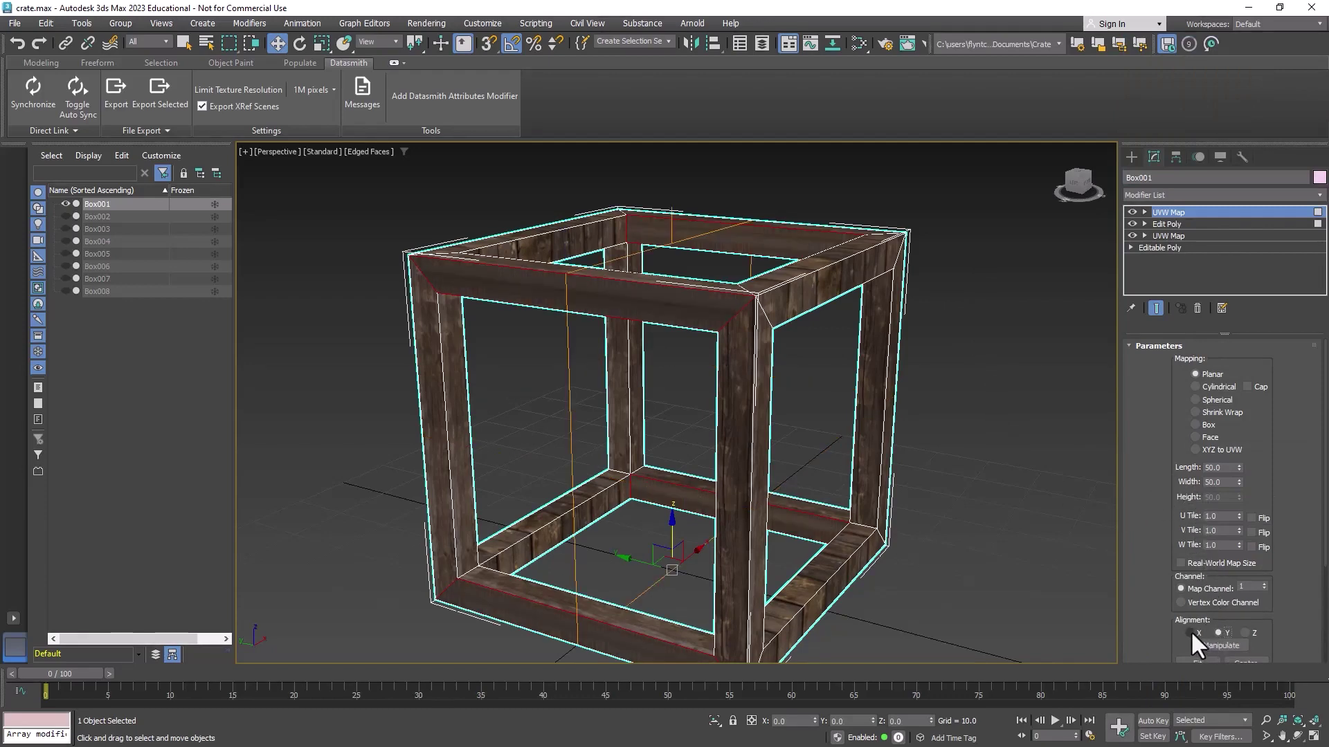
left_click(1190, 633)
mouse_move(816, 334)
middle_mouse_down("alt")
mouse_move(795, 323)
mouse_move(820, 313)
mouse_move(784, 330)
mouse_move(584, 314)
mouse_move(812, 330)
middle_mouse_up("alt")
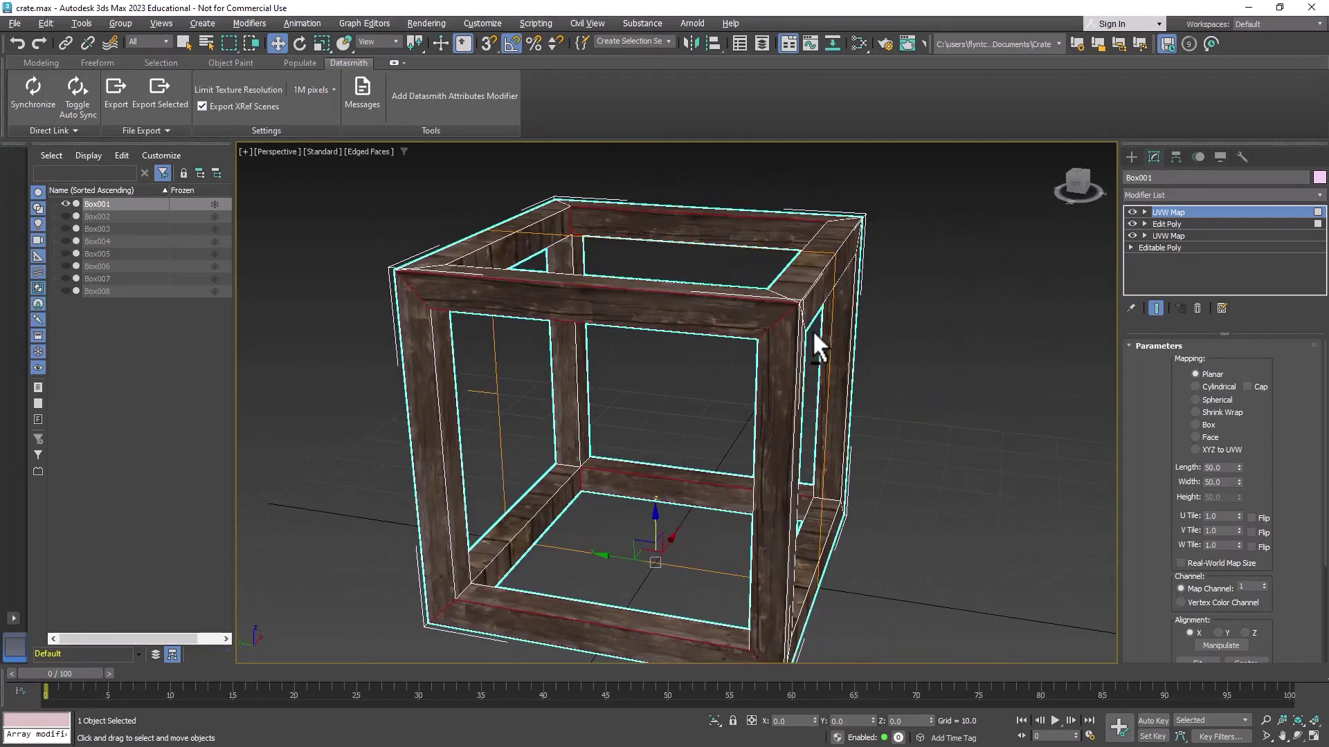
Add a second Edit Poly modifier above the planar UVW Map and enter polygon selection mode
left_click(1173, 195)
scroll(1203, 332, "down", 2)
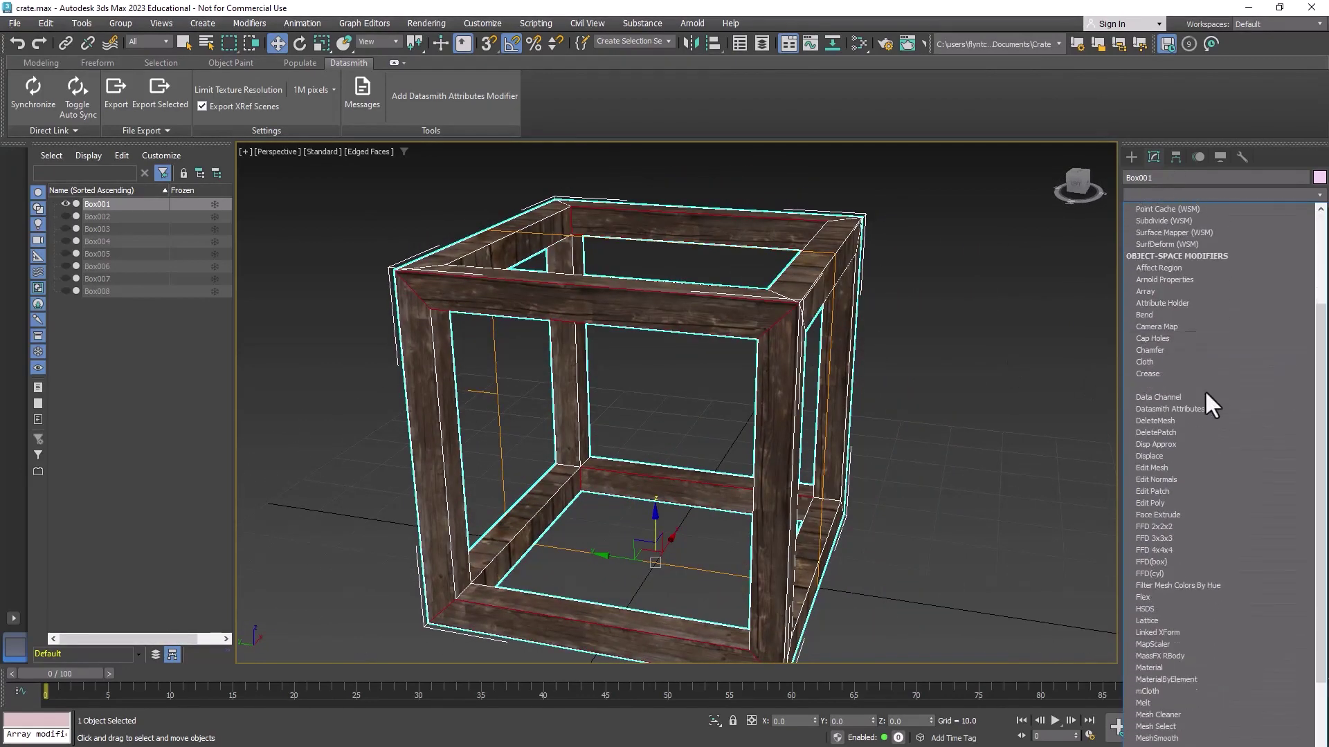
left_click(1176, 503)
middle_click_drag(892, 291, 766, 271, "alt")
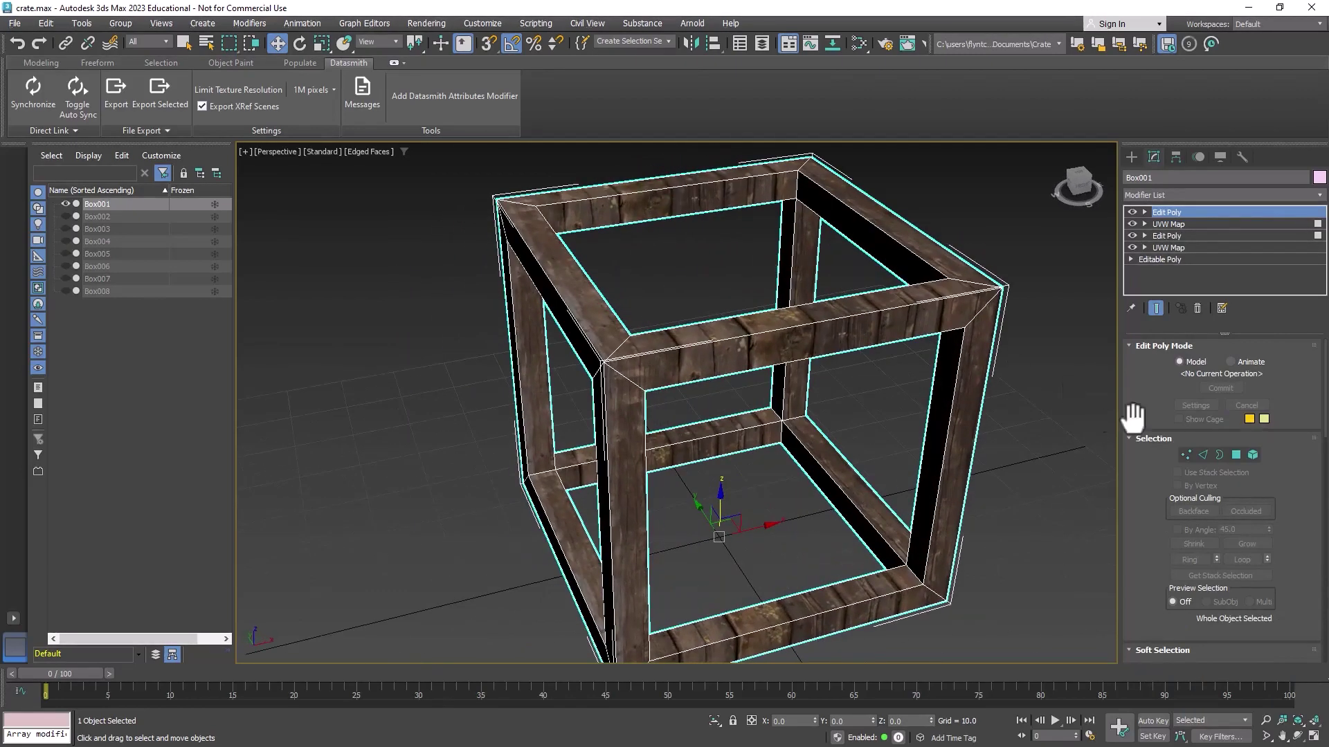
left_click(1235, 454)
Select the eight inner and outer vertical faces of the horizontal beams on the frame's other two opposite sides
left_click(714, 211)
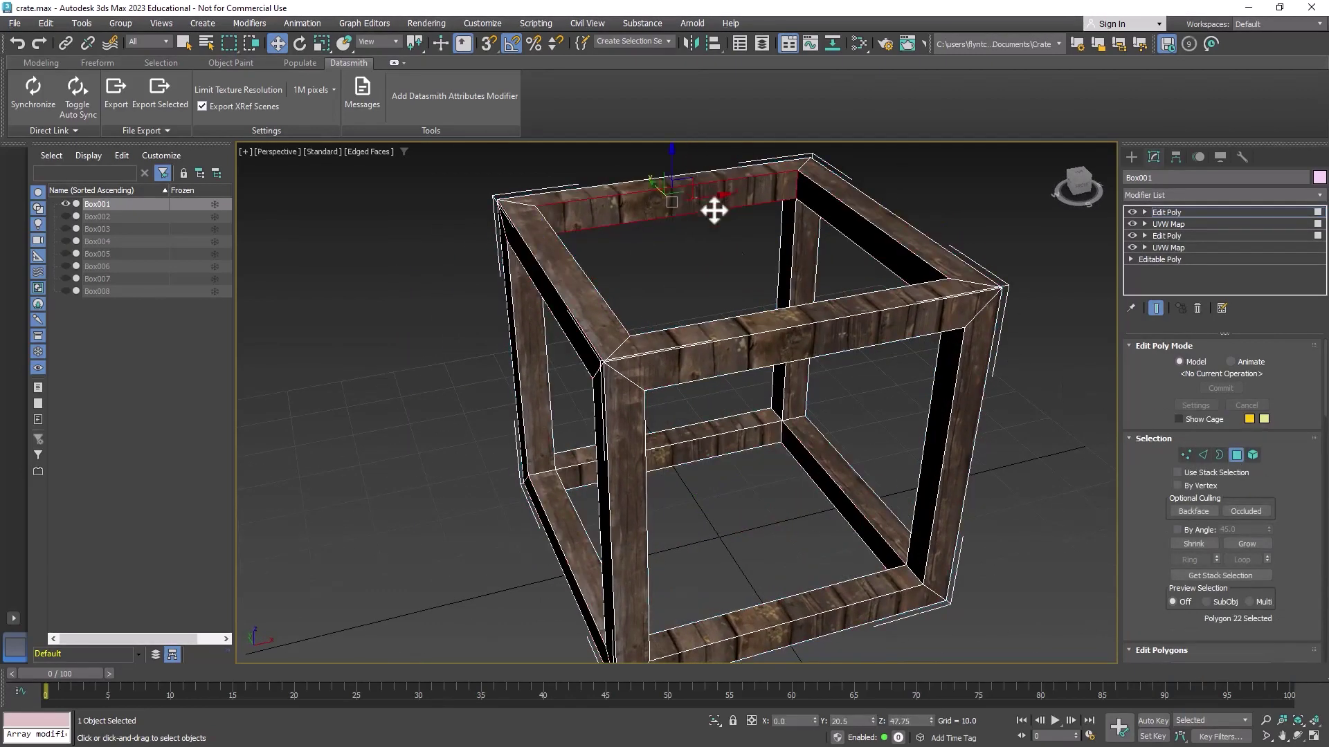
left_click(802, 342, "ctrl")
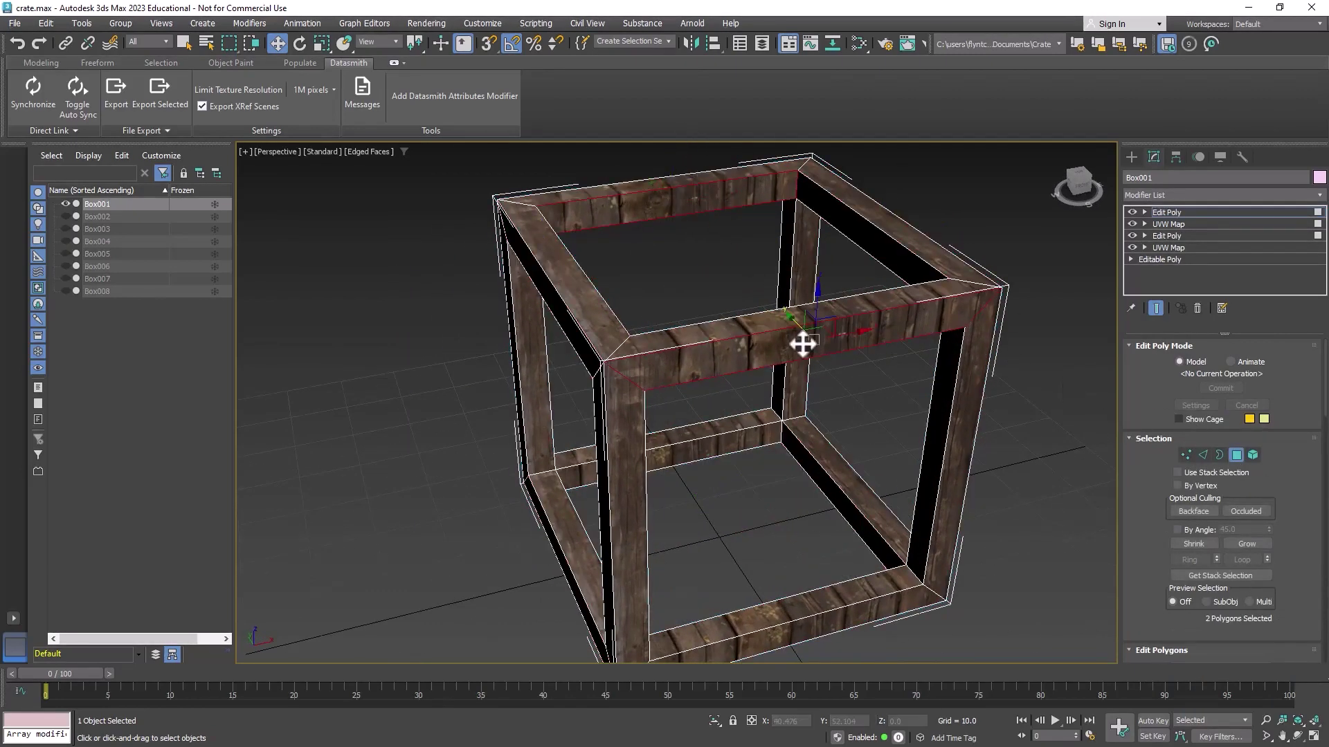
left_click(843, 625, "ctrl")
left_click(706, 454, "ctrl")
middle_click_drag(706, 454, 872, 450, "alt")
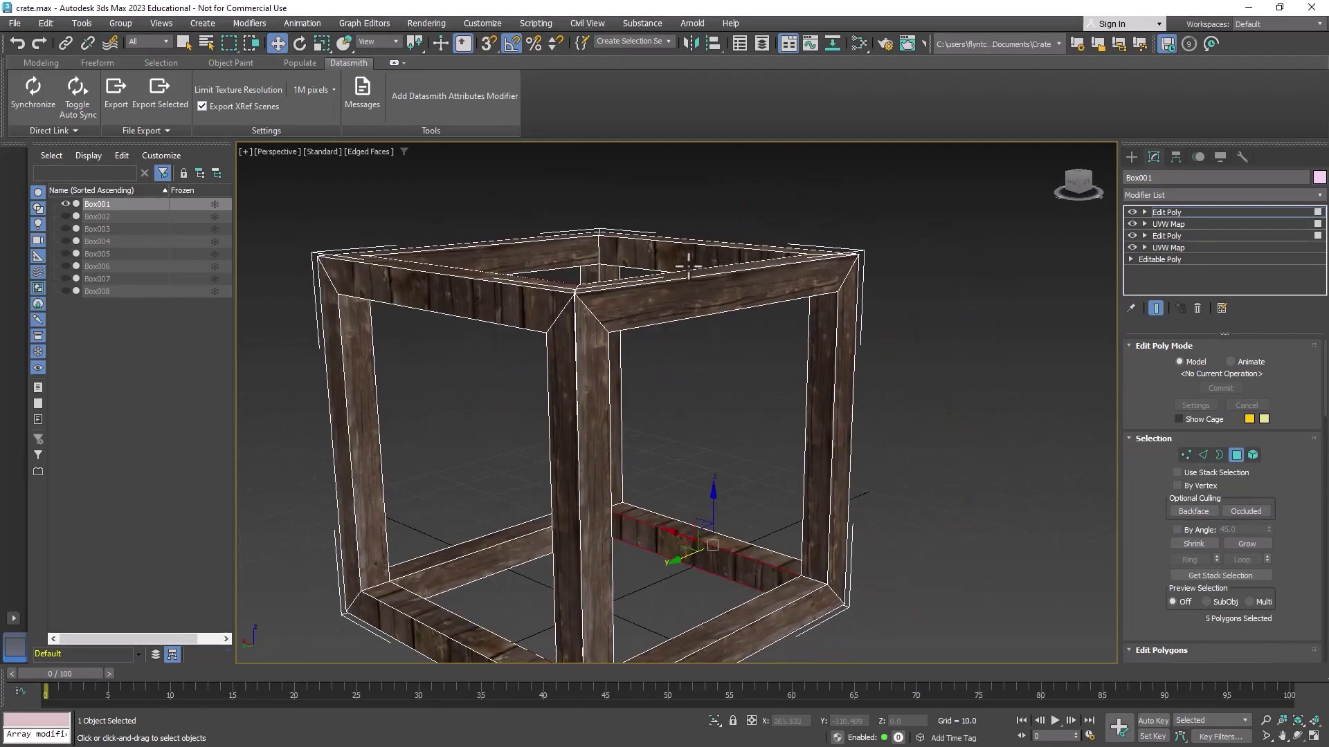
left_click(689, 265, "ctrl")
left_click(448, 293, "ctrl")
left_click(400, 609, "ctrl")
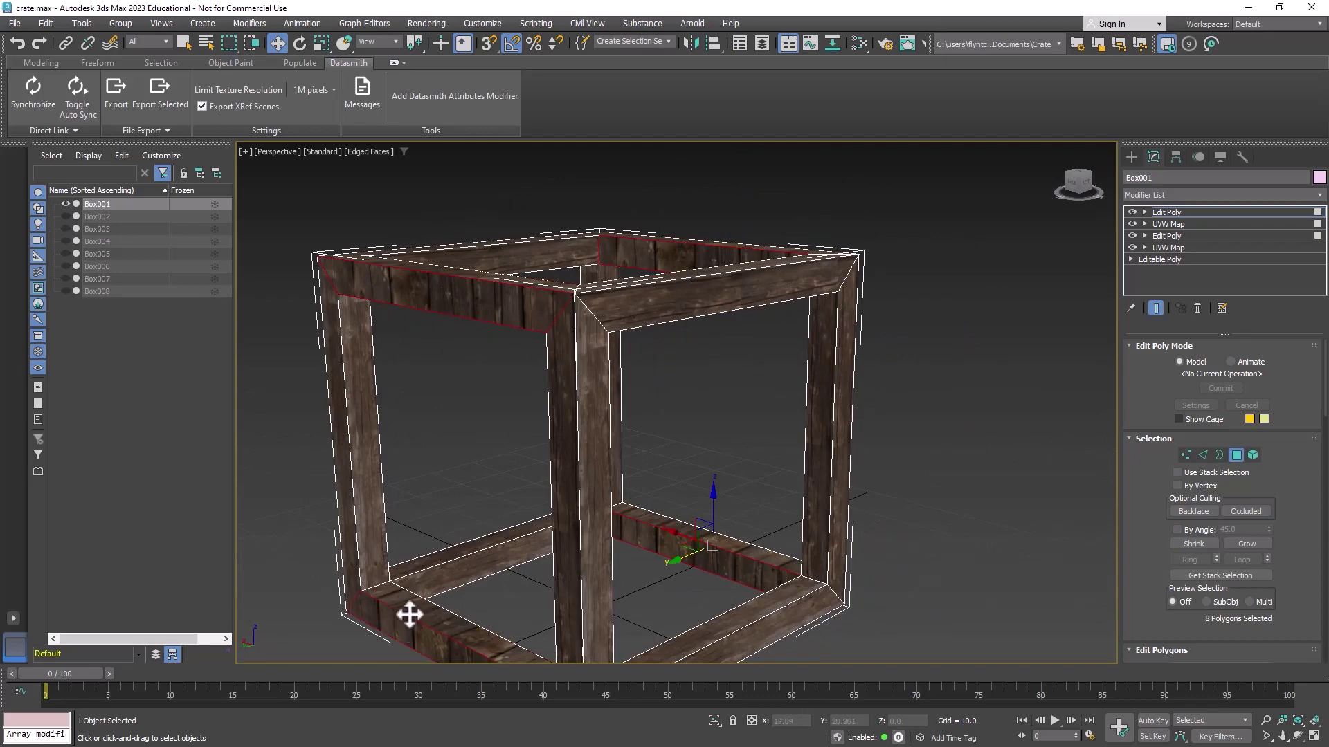
middle_click_drag(457, 505, 489, 488)
scroll(465, 460, "up", 5)
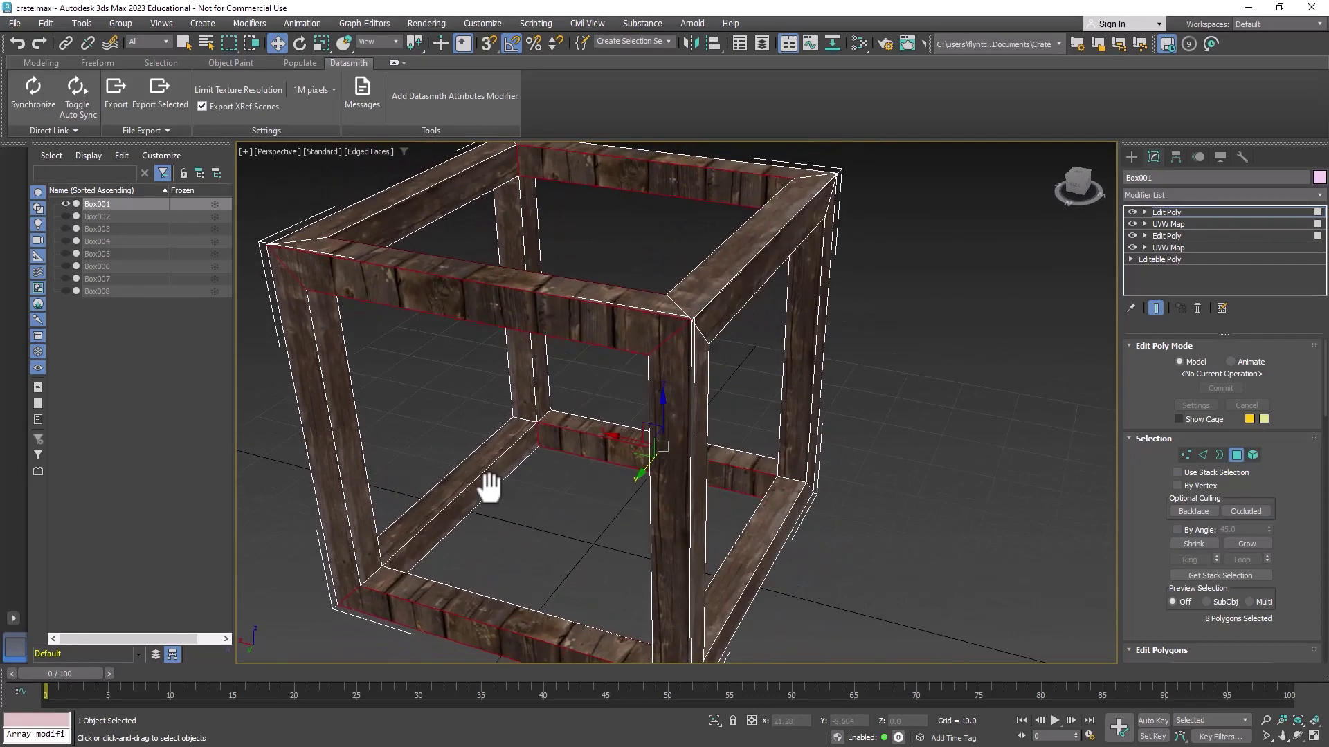
Add a planar UVW Map modifier to the eight selected vertical faces and set its alignment to the Y axis
left_click(1221, 195)
scroll(1211, 135, "down", 7)
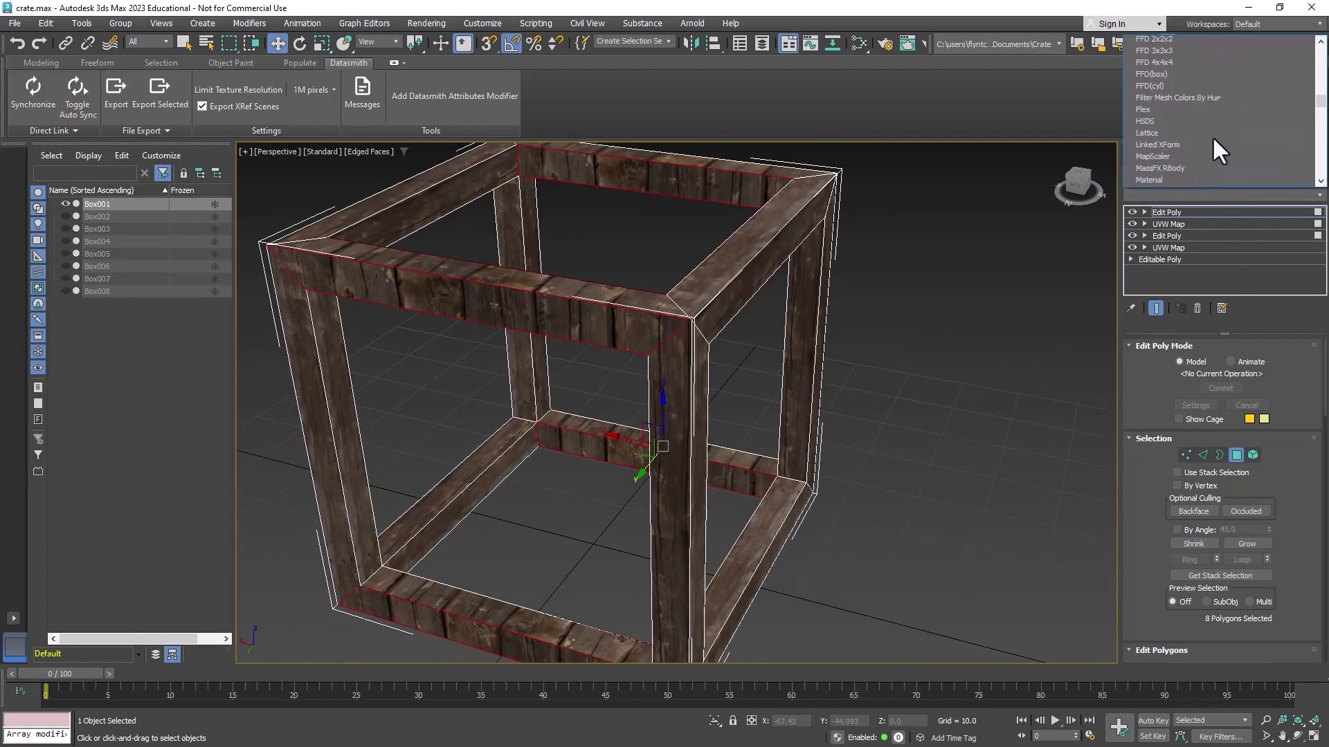
scroll(1211, 136, "down", 20)
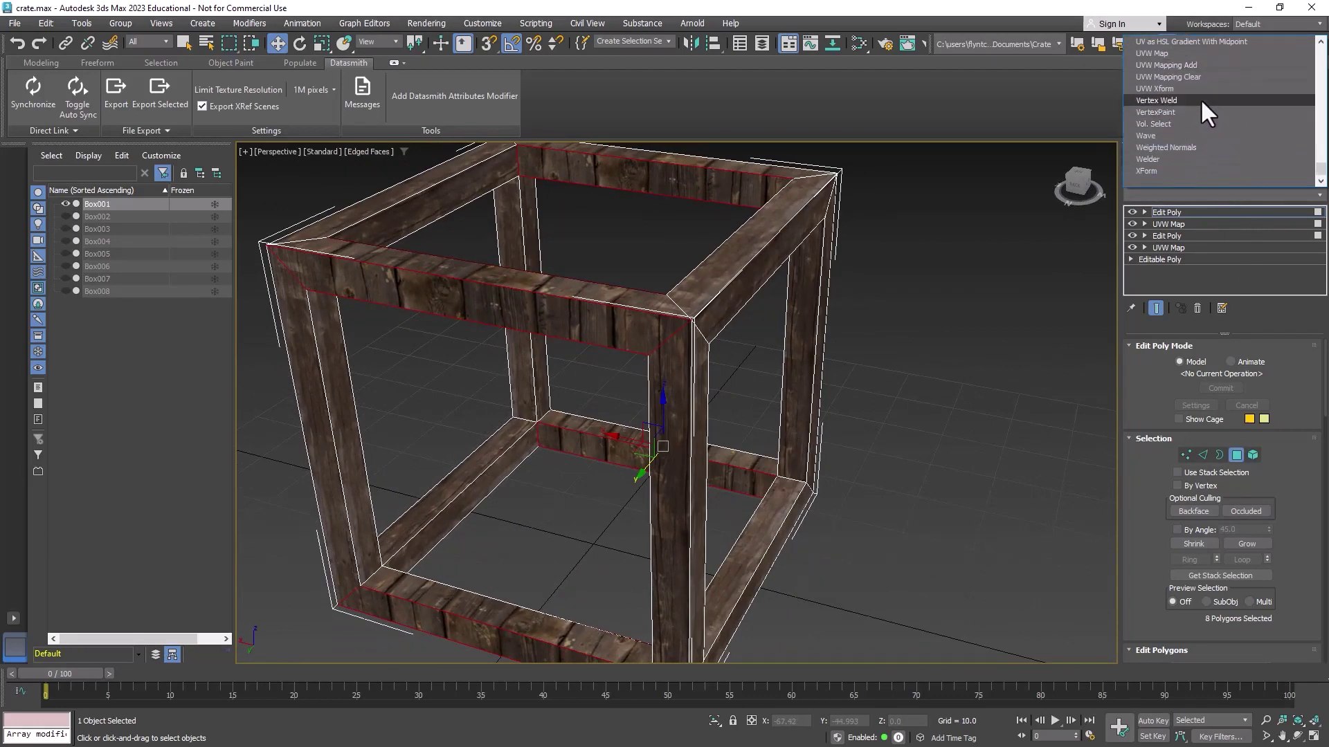
left_click(1196, 54)
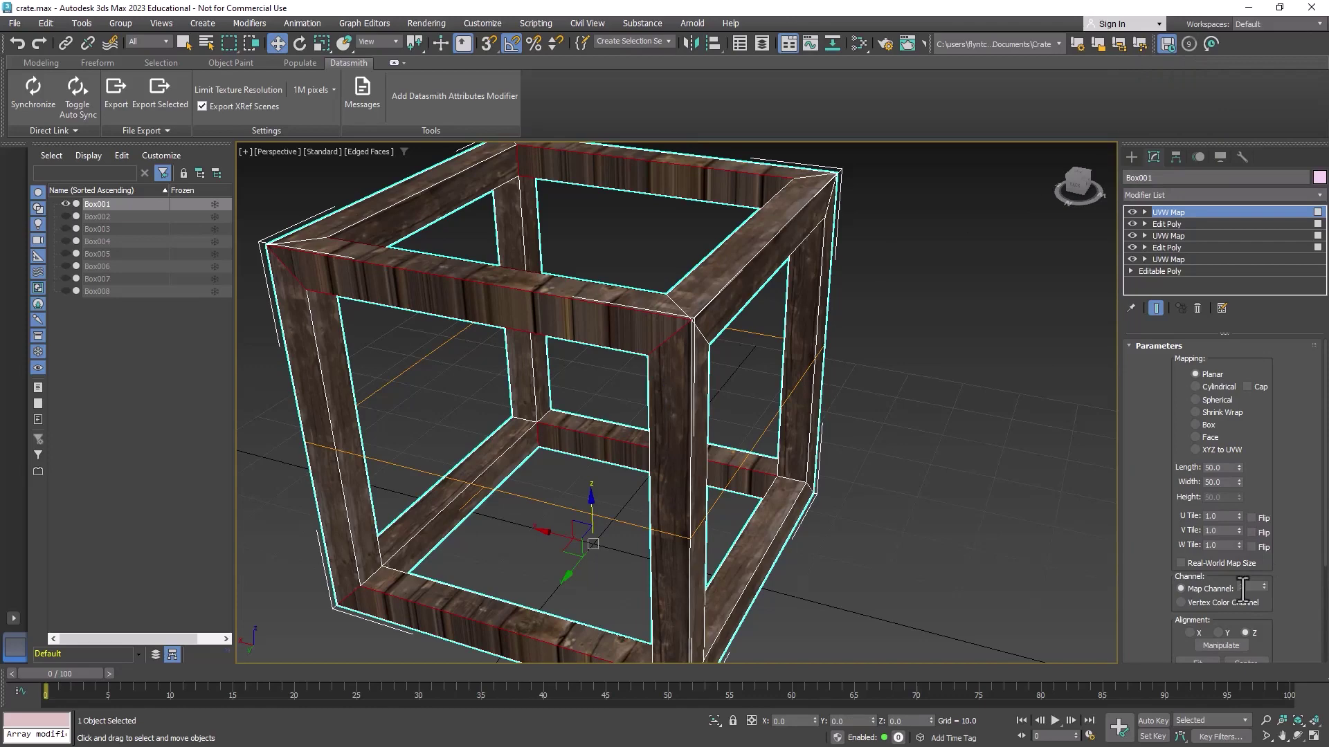
left_click(1218, 632)
middle_click_drag(746, 373, 766, 373, "alt")
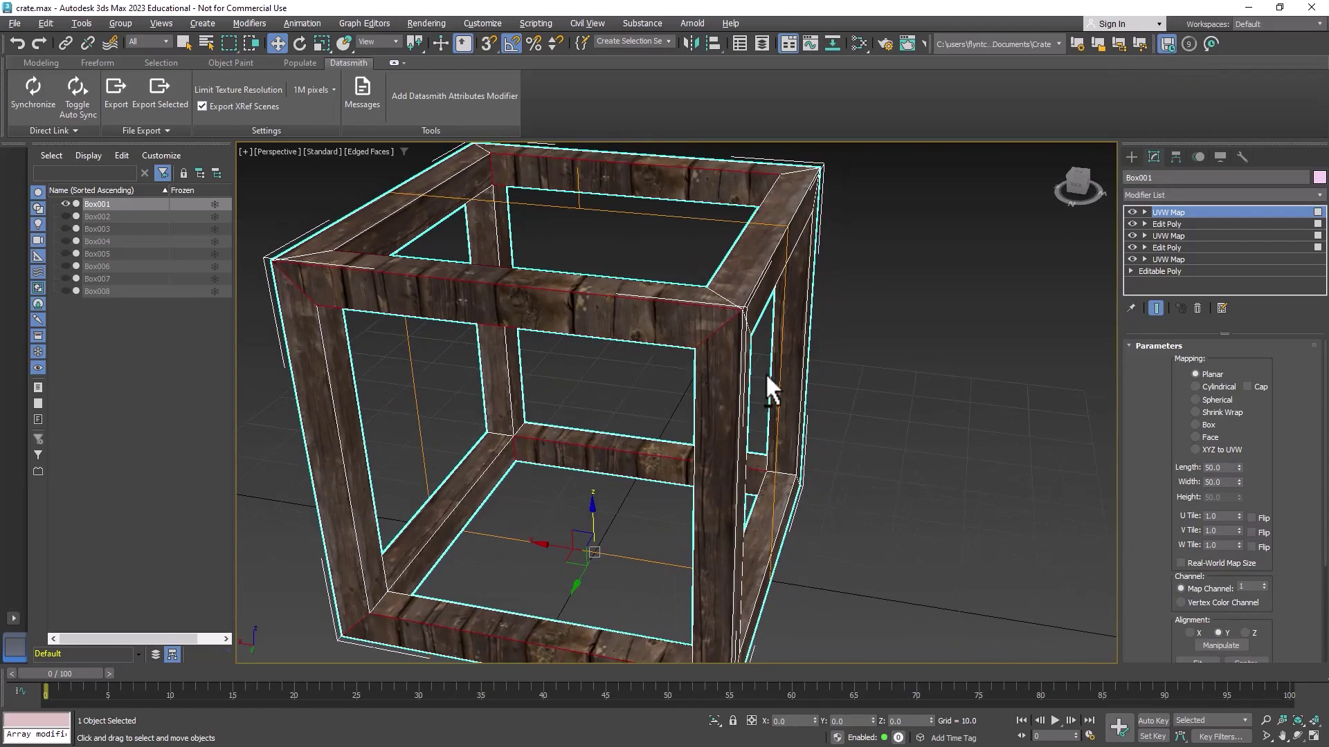
middle_click_drag(720, 305, 705, 287)
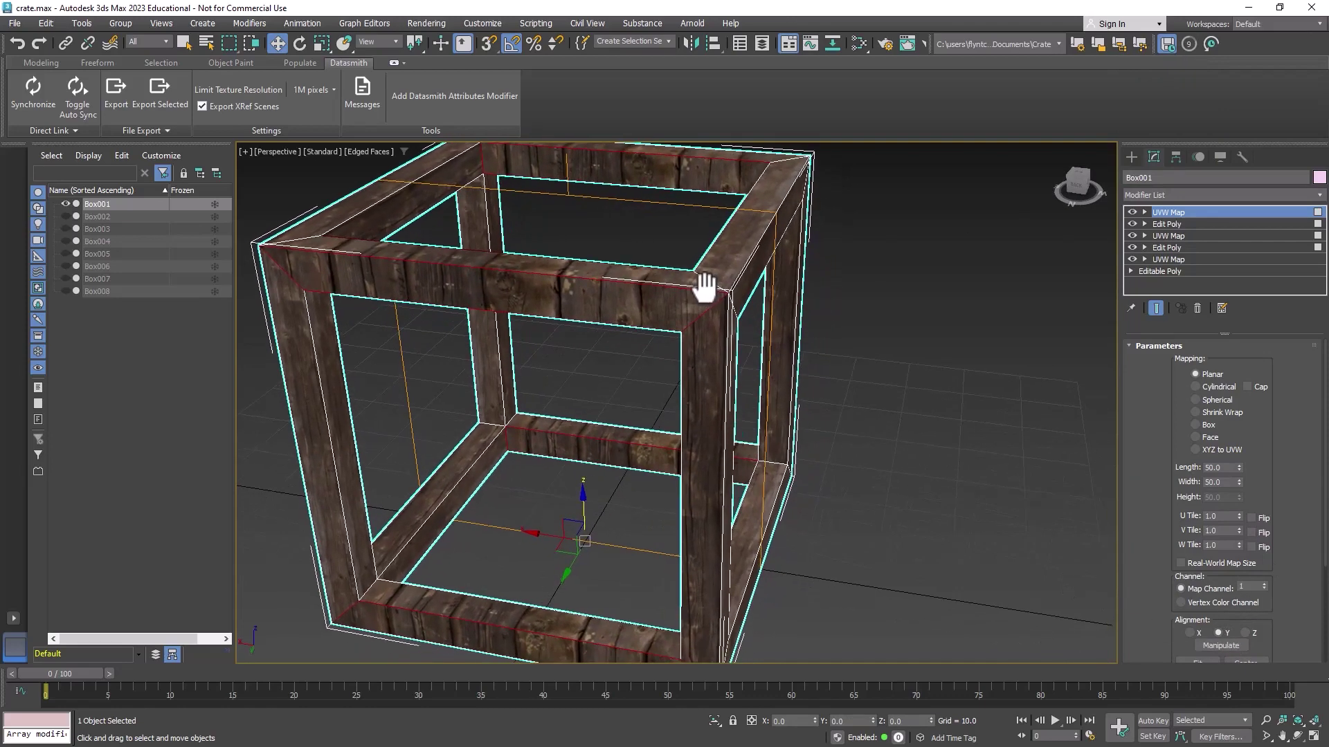
left_click(1190, 632)
left_click(1218, 632)
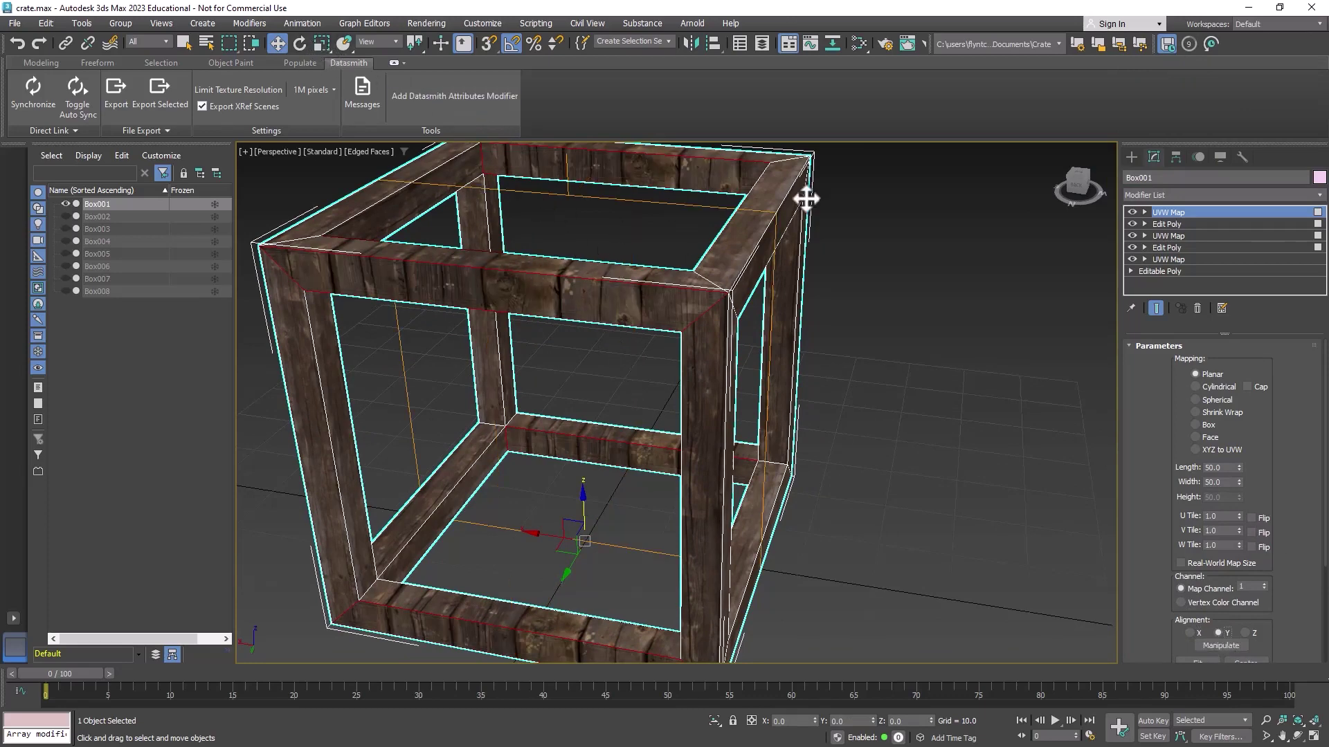
Rotate the top UVW Map's gizmo a quarter turn about the Y axis so the wood grain runs along the beams
left_click(1144, 213)
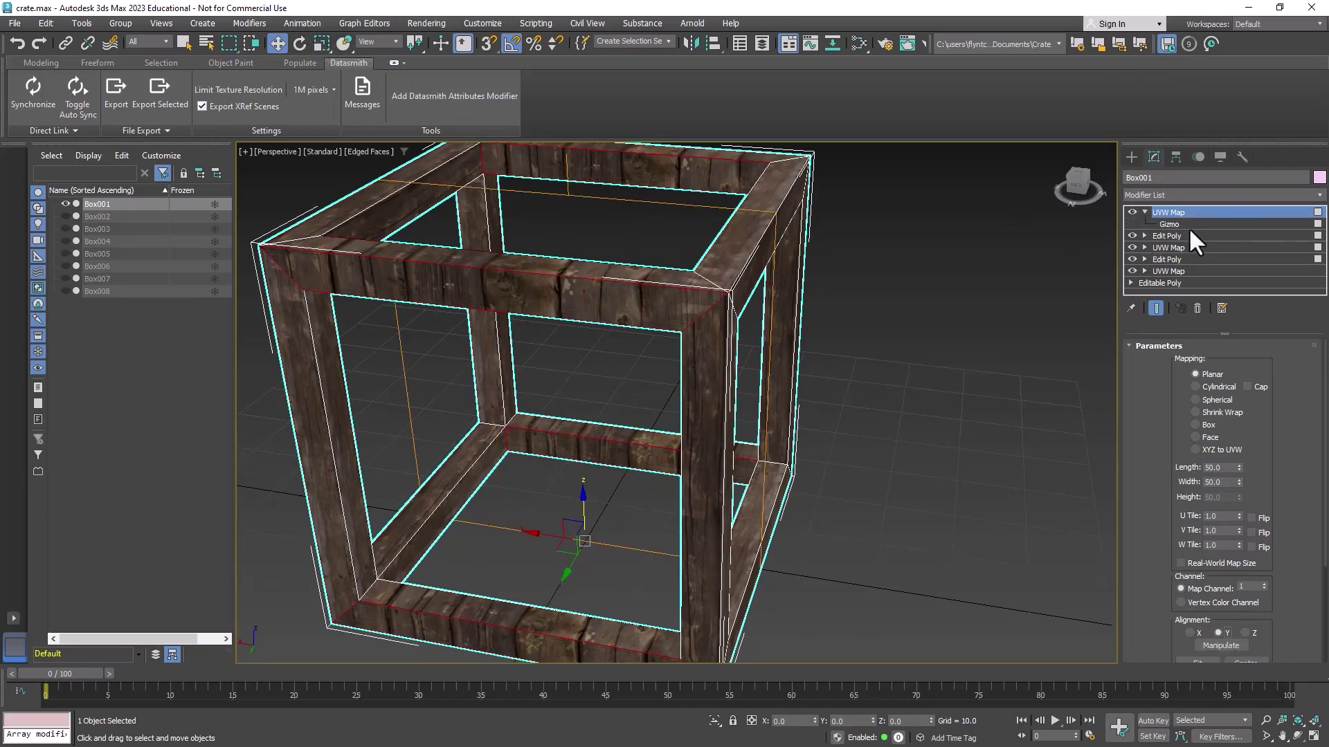
left_click(1177, 225)
left_click(303, 43)
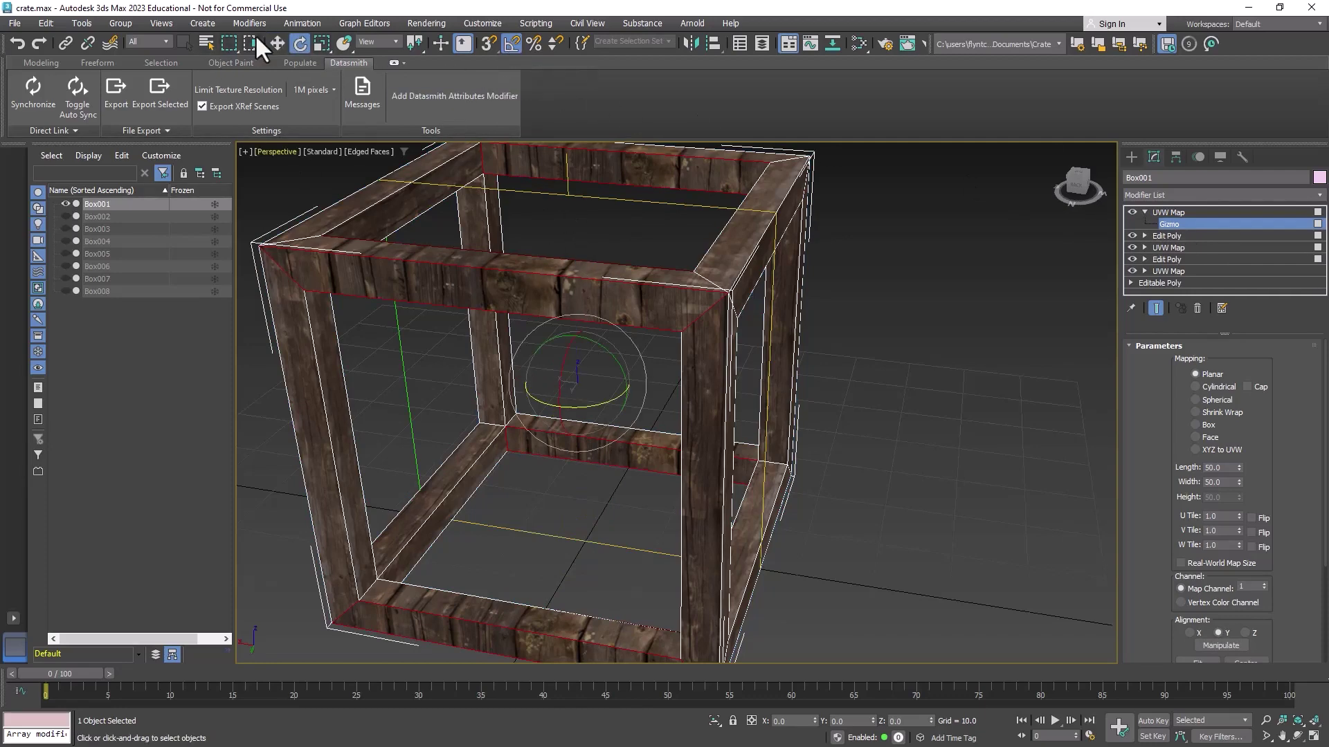
left_click_drag(609, 350, 654, 394)
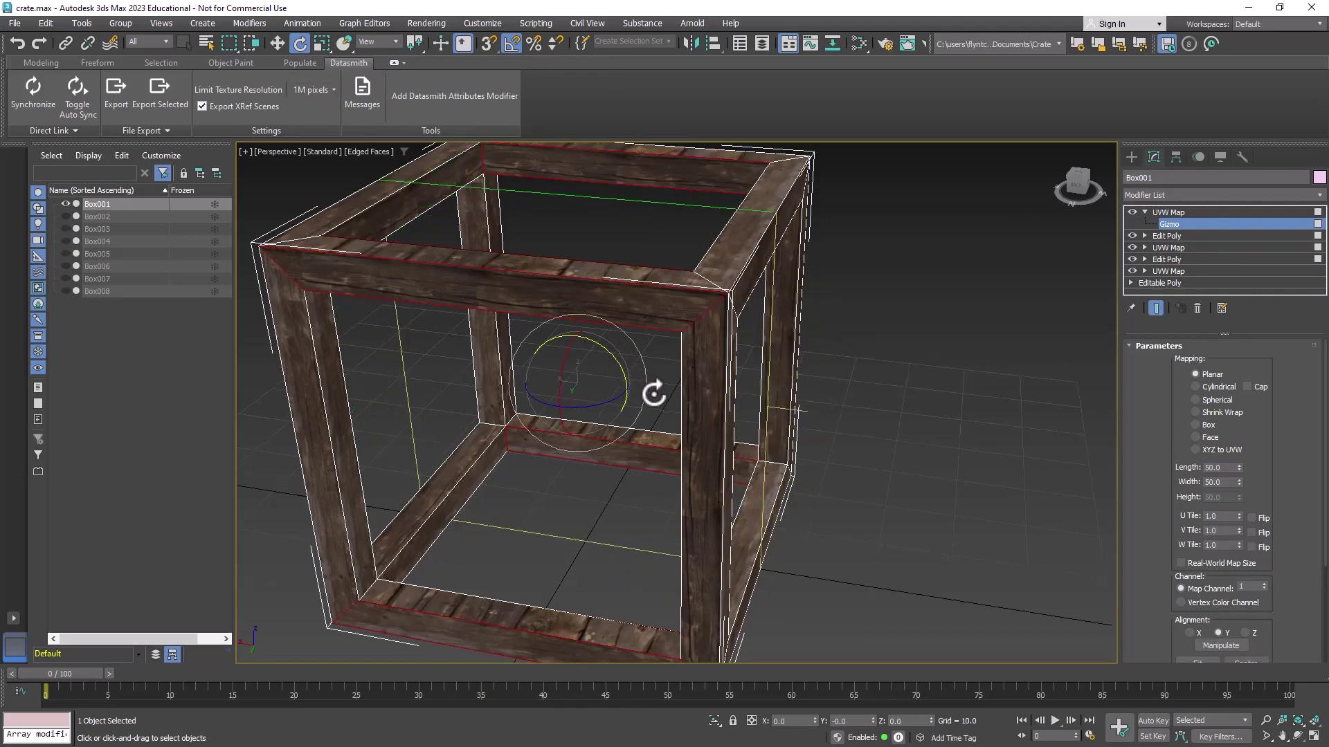
middle_click_drag(659, 384, 637, 368, "alt")
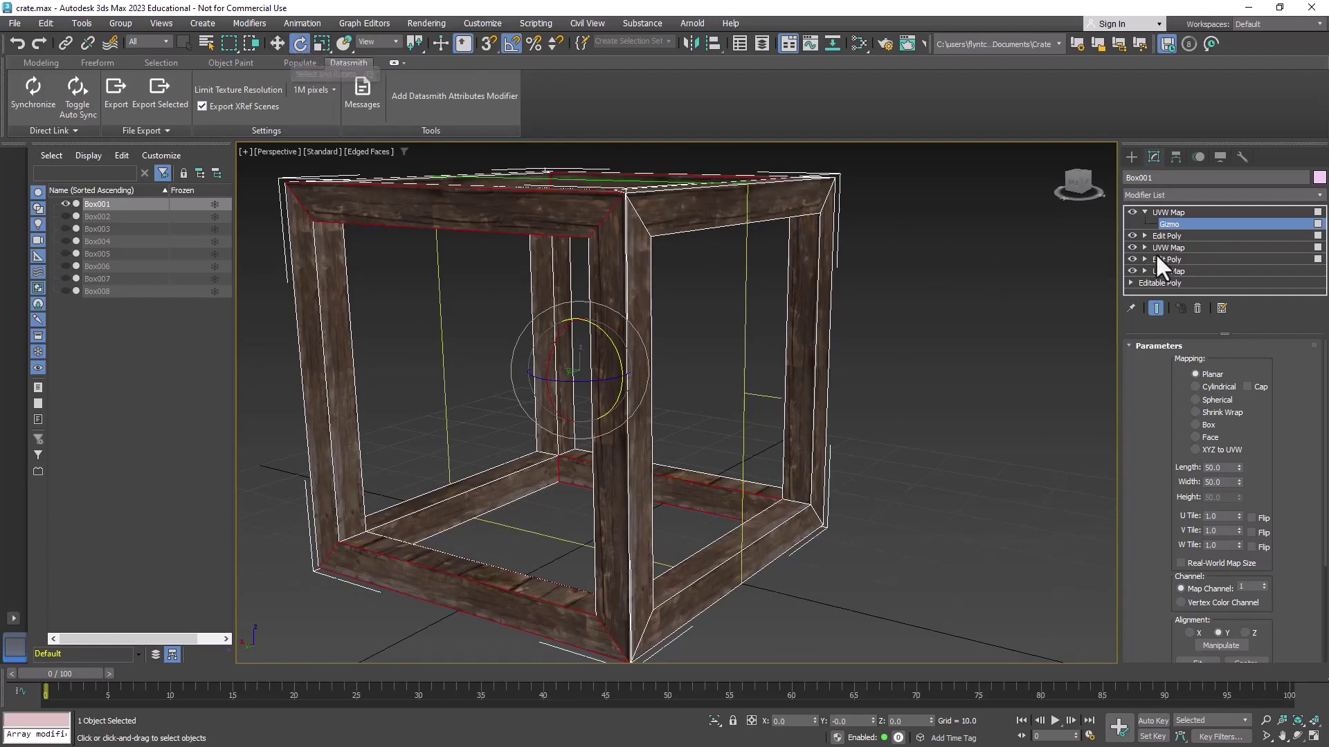
Move the mapping gizmo up to about Z 33.3 and set the planar mapping's width to 53.5
left_click(274, 44)
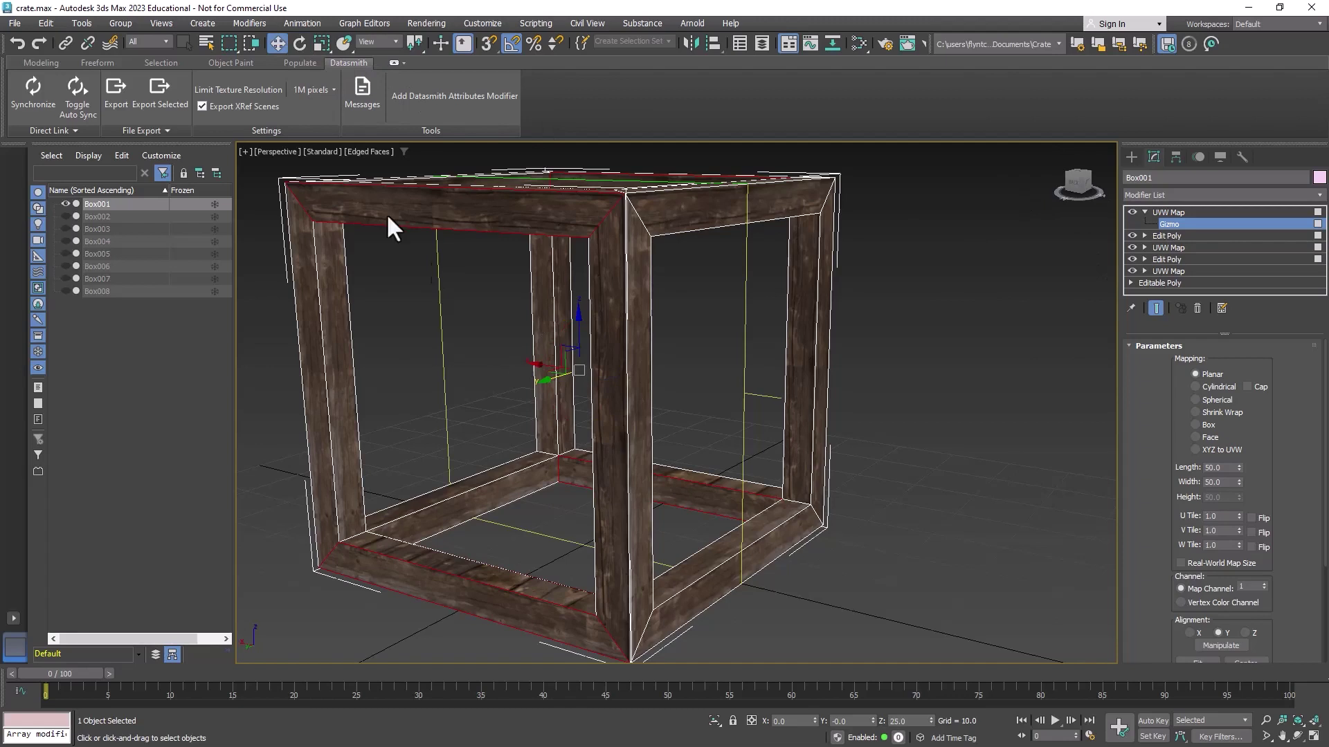
left_click_drag(577, 323, 599, 266)
middle_click_drag(557, 339, 359, 344, "alt")
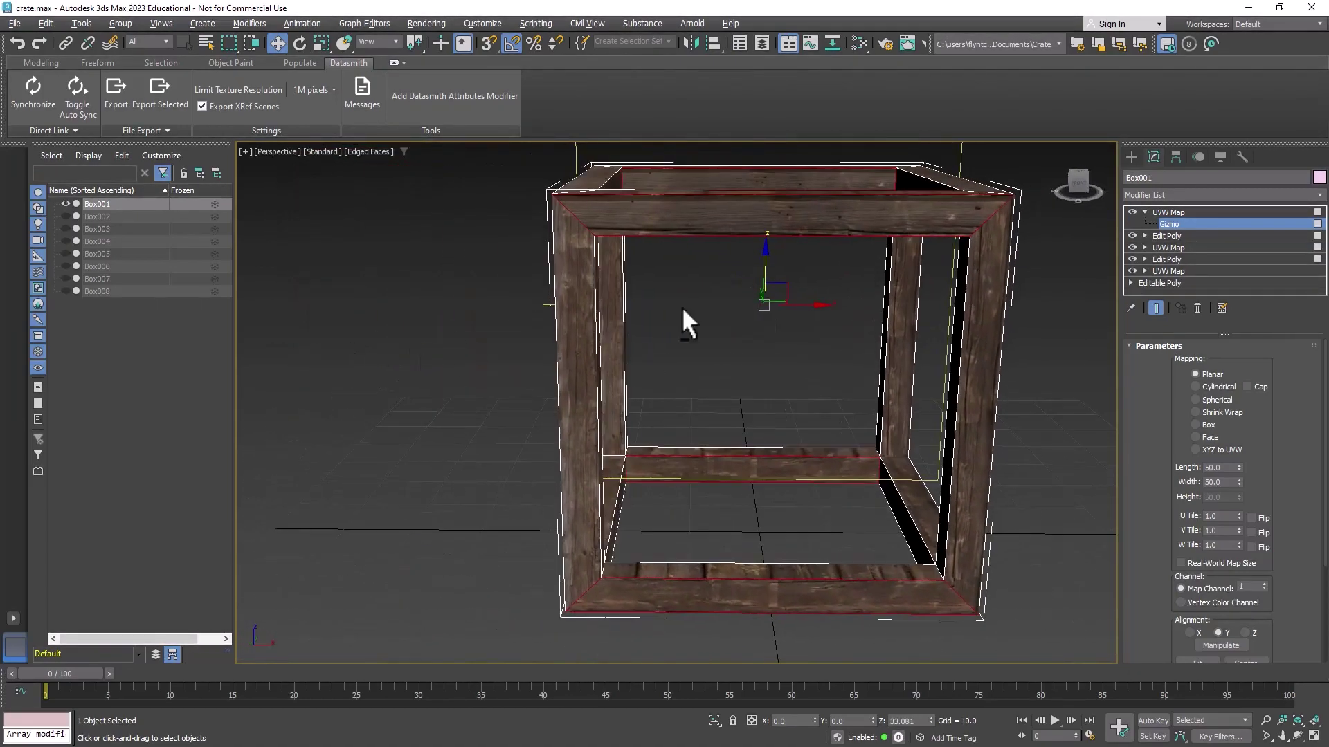
left_click_drag(764, 255, 767, 253)
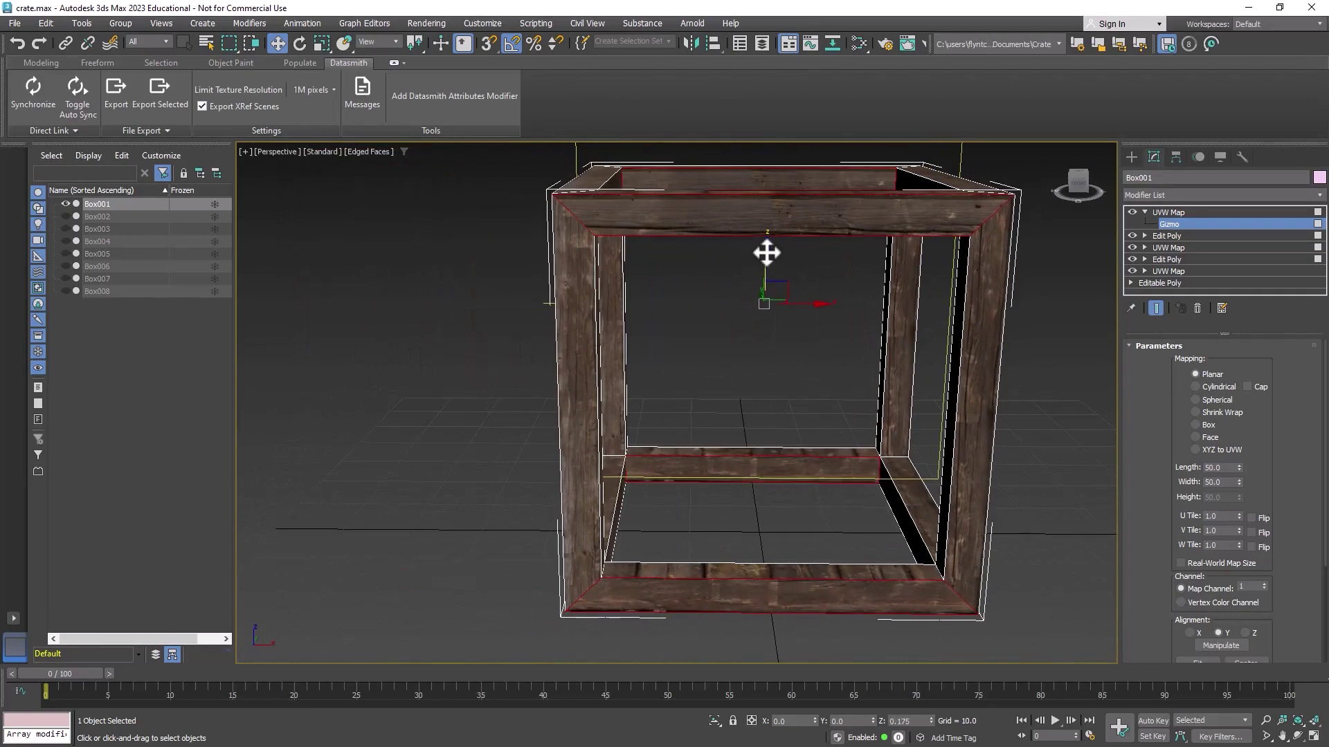
middle_click_drag(735, 268, 936, 285, "alt")
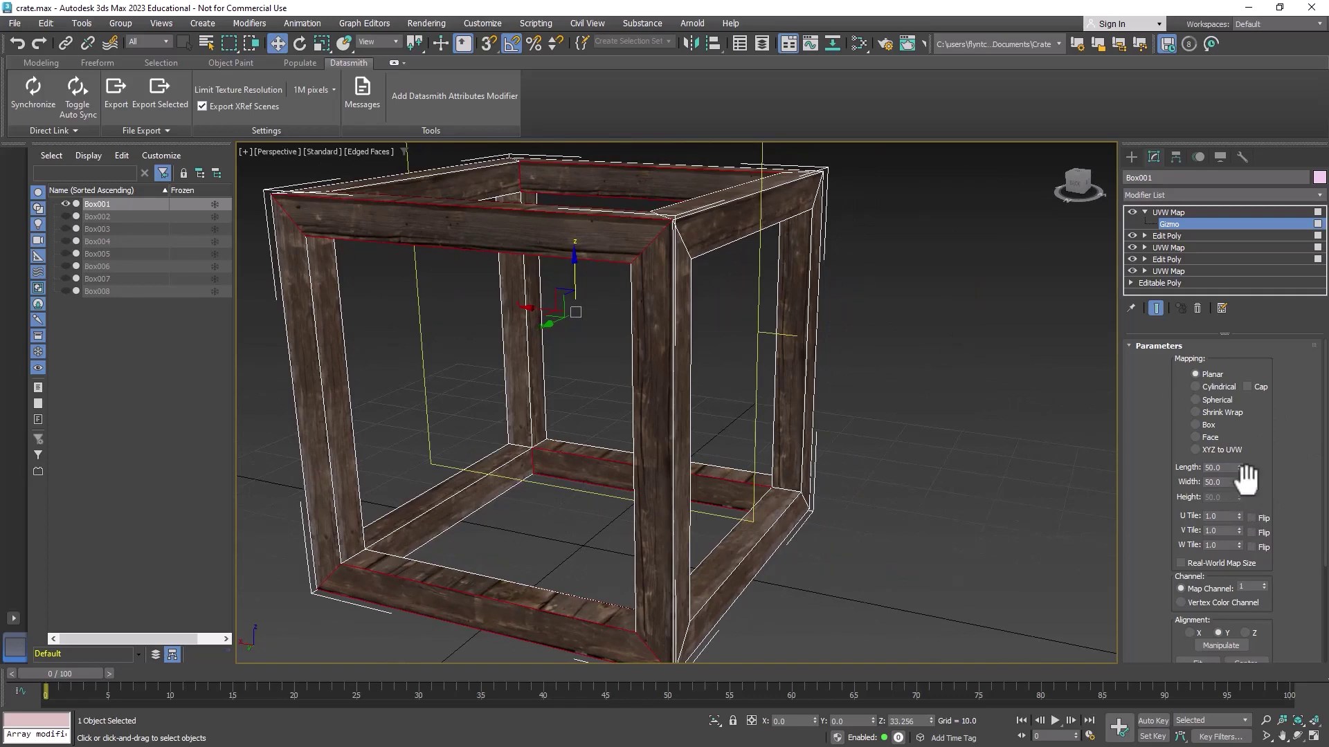
left_click_drag(1239, 483, 1241, 476)
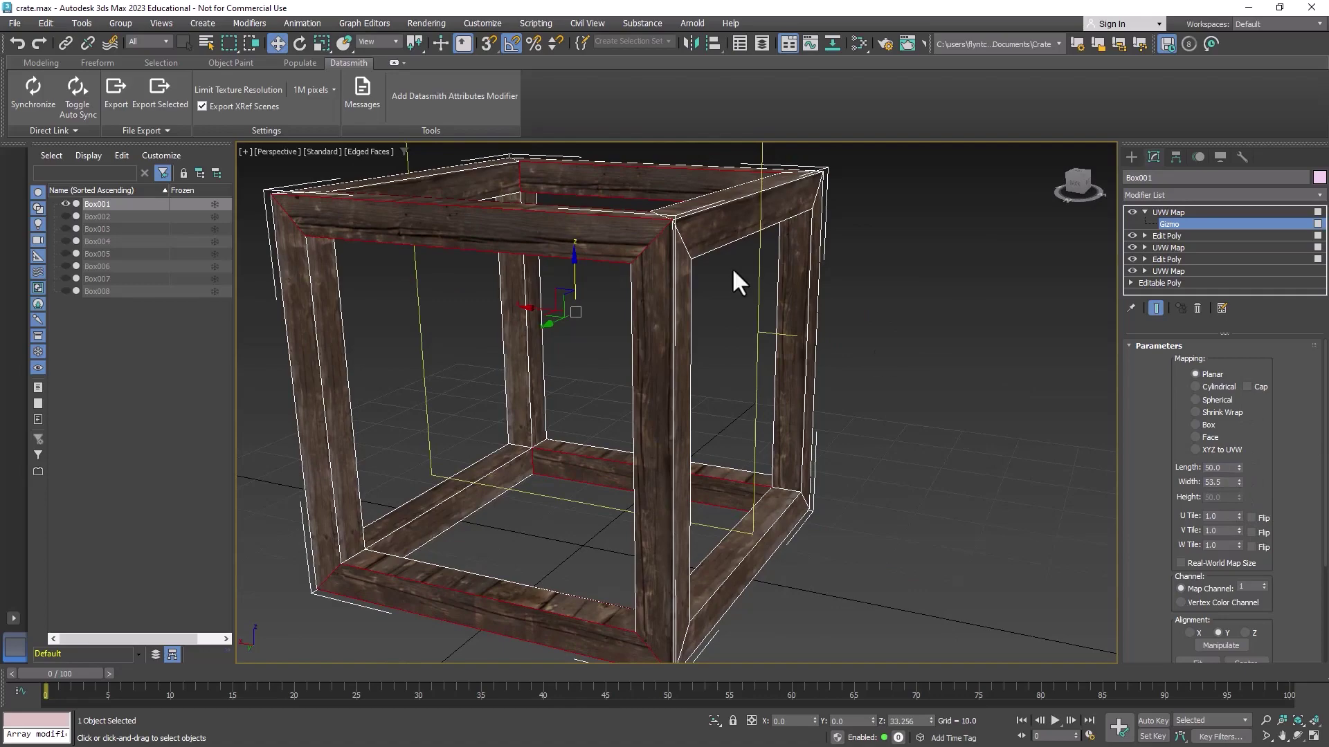
middle_click_drag(732, 267, 836, 282, "alt")
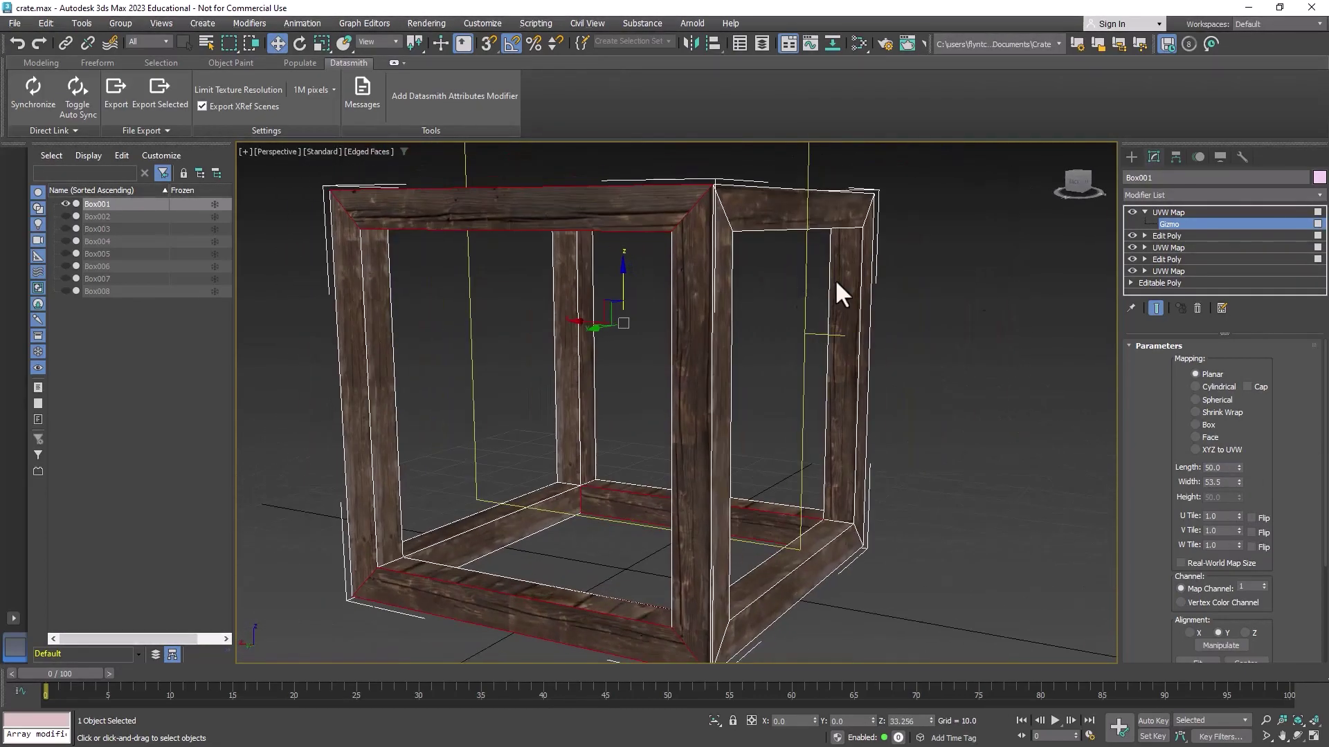
Leave gizmo editing, add a third Edit Poly modifier on top of the stack, and enter polygon selection mode
left_click(1207, 210)
left_click(1193, 195)
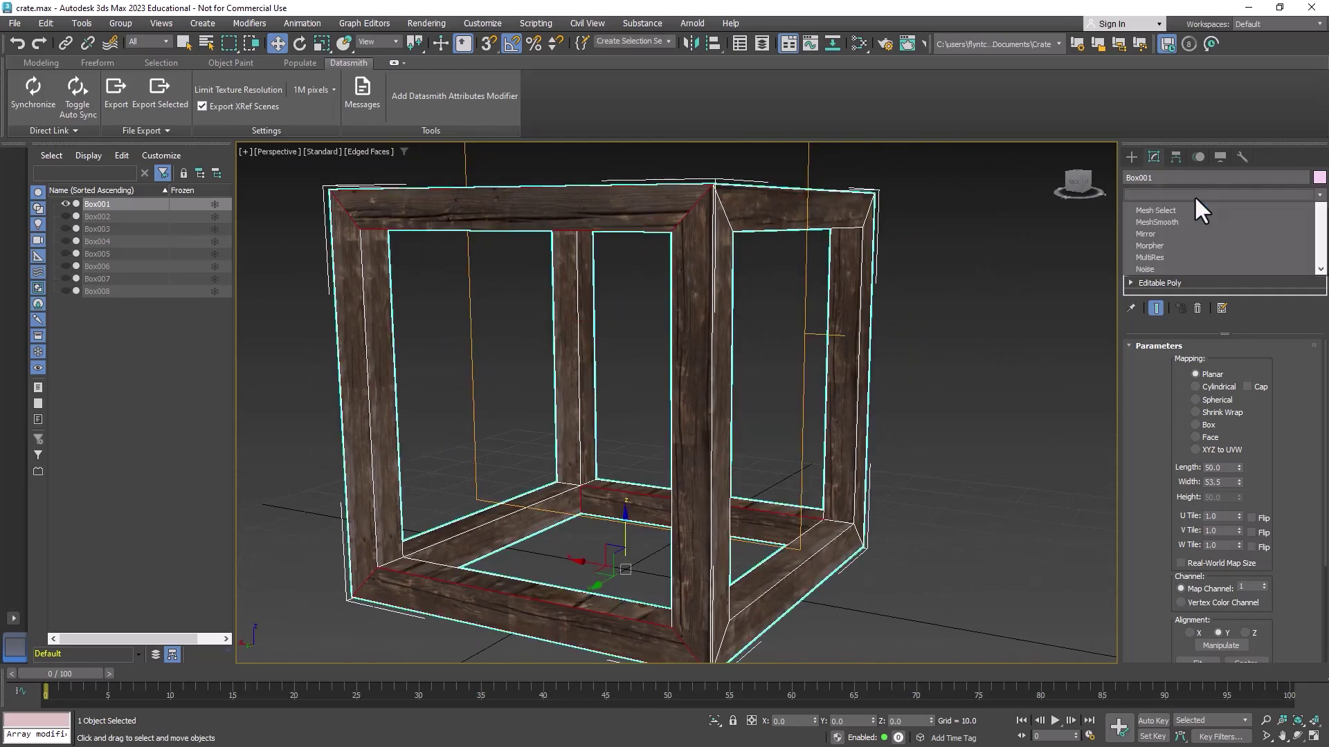
scroll(1211, 416, "down", 10)
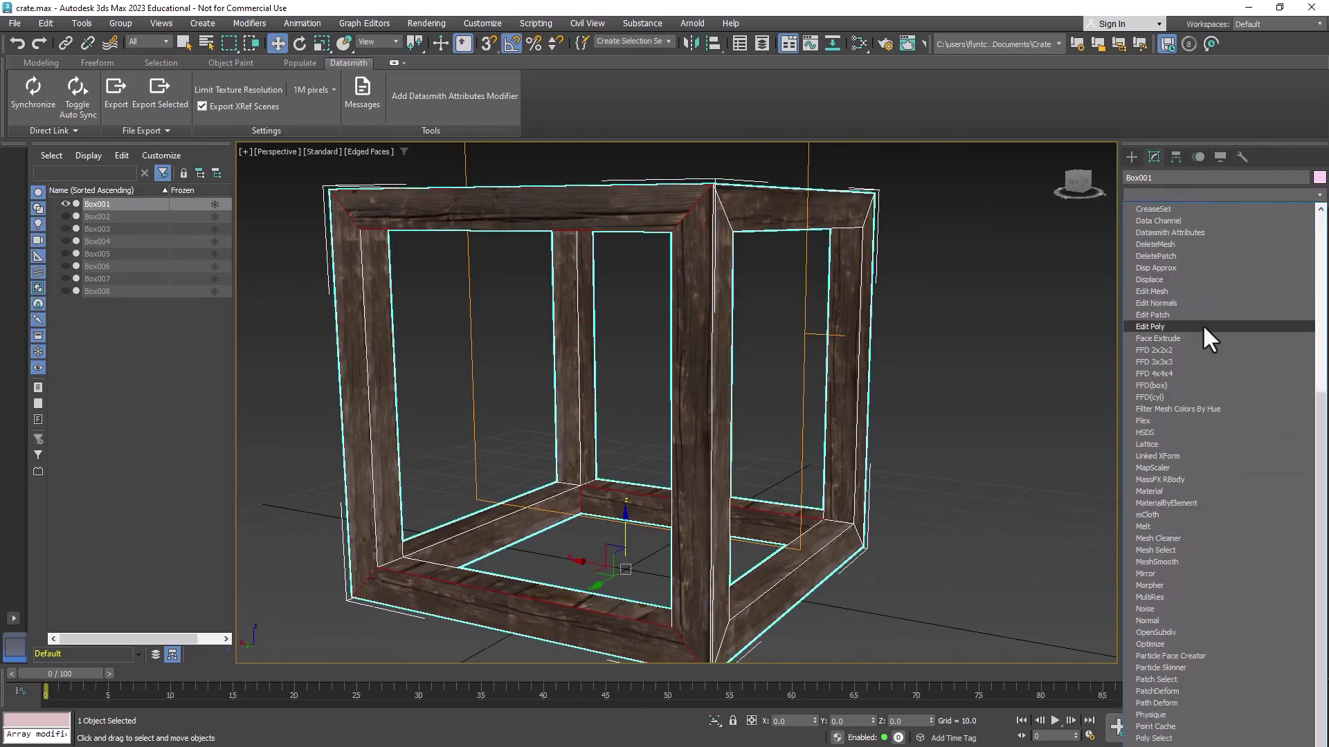
left_click(1198, 326)
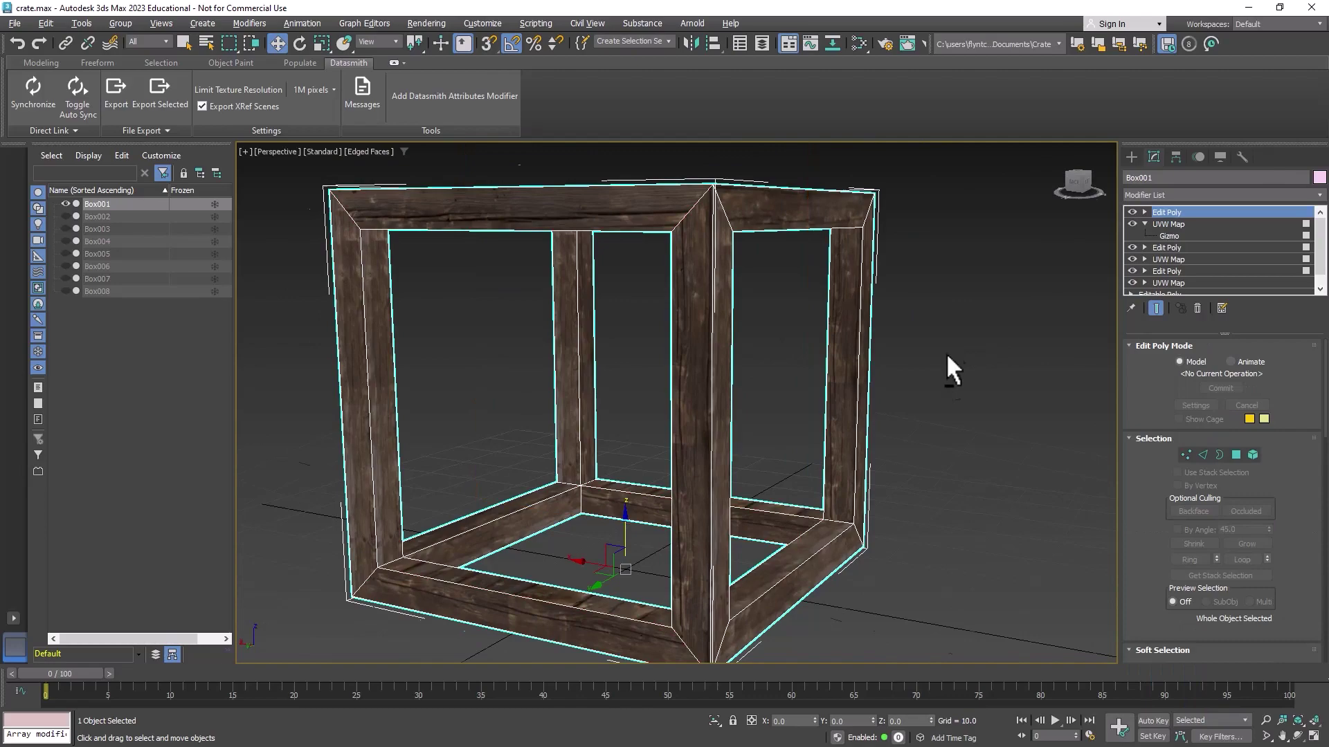
middle_click_drag(946, 353, 910, 402, "alt")
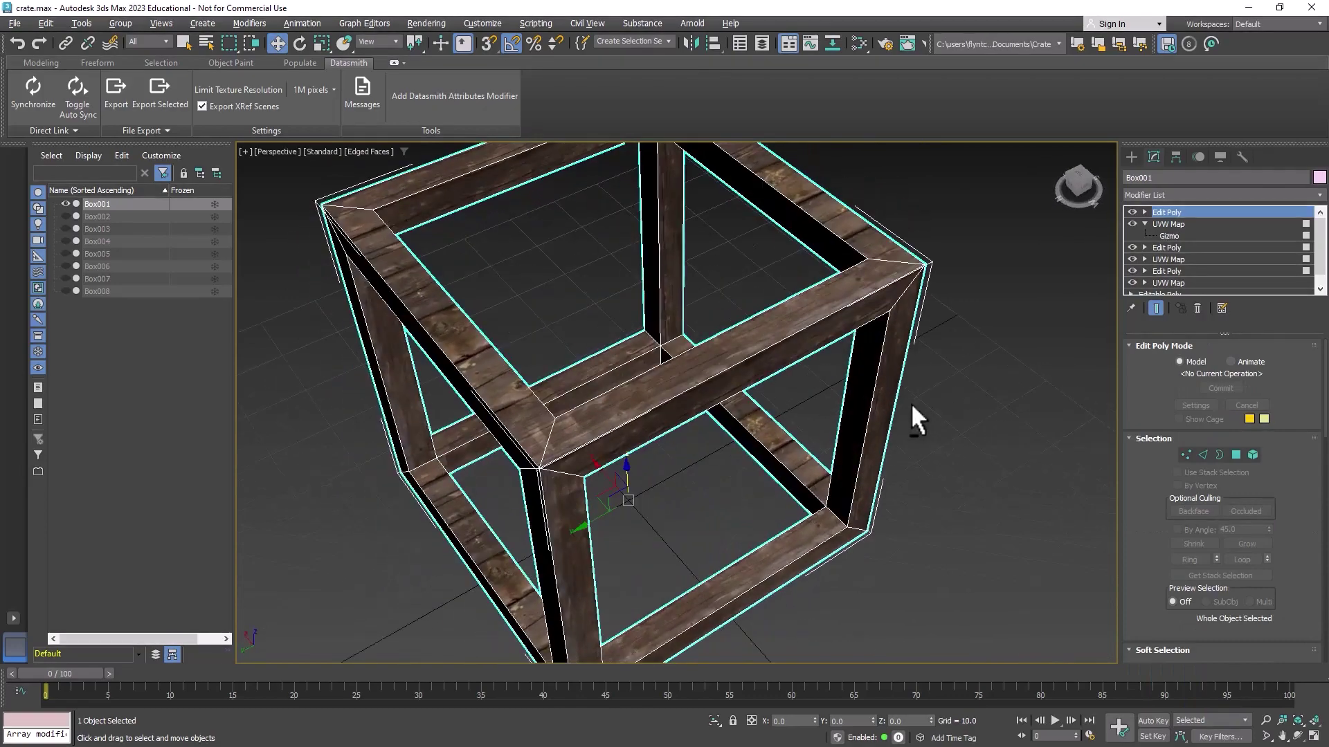
left_click(1236, 455)
Select the eight upward- and downward-facing polygons of the horizontal beams whose wood grain still runs crosswise
left_click(447, 335)
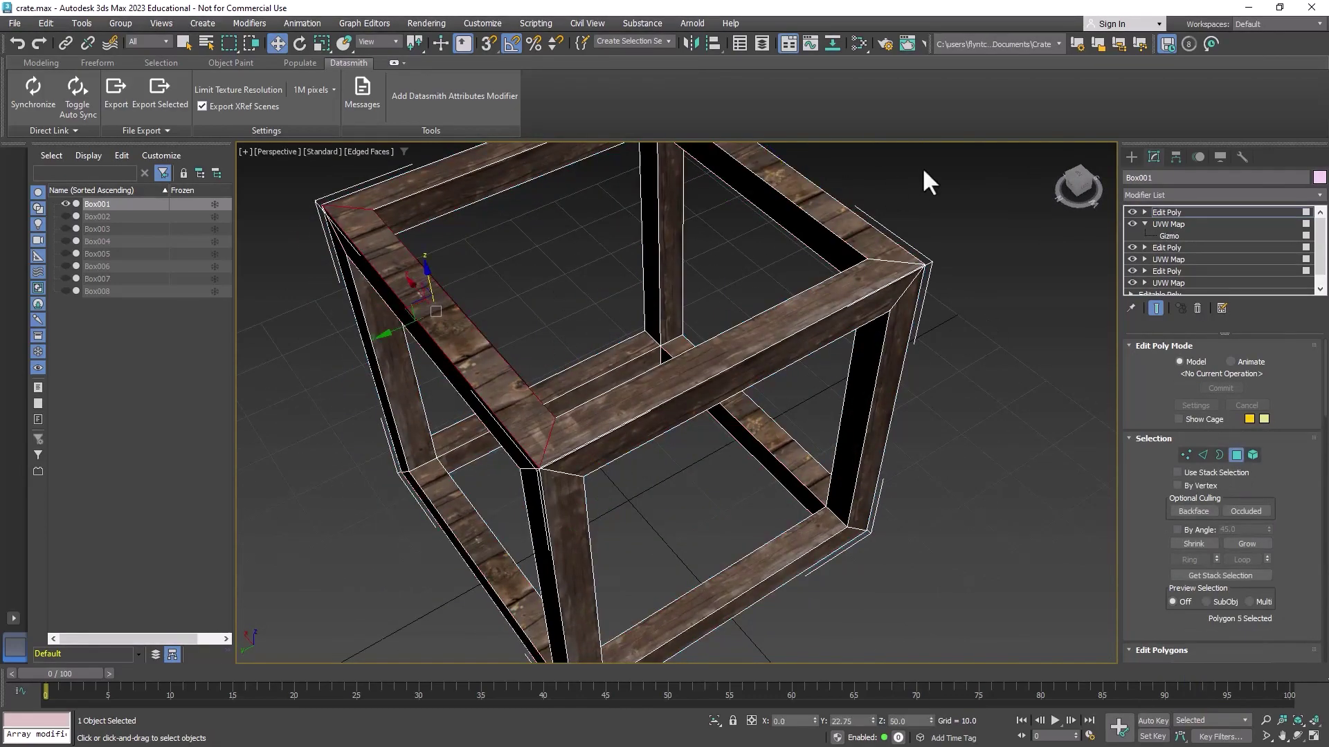
left_click(808, 196, "ctrl")
middle_click_drag(863, 321, 858, 366, "alt")
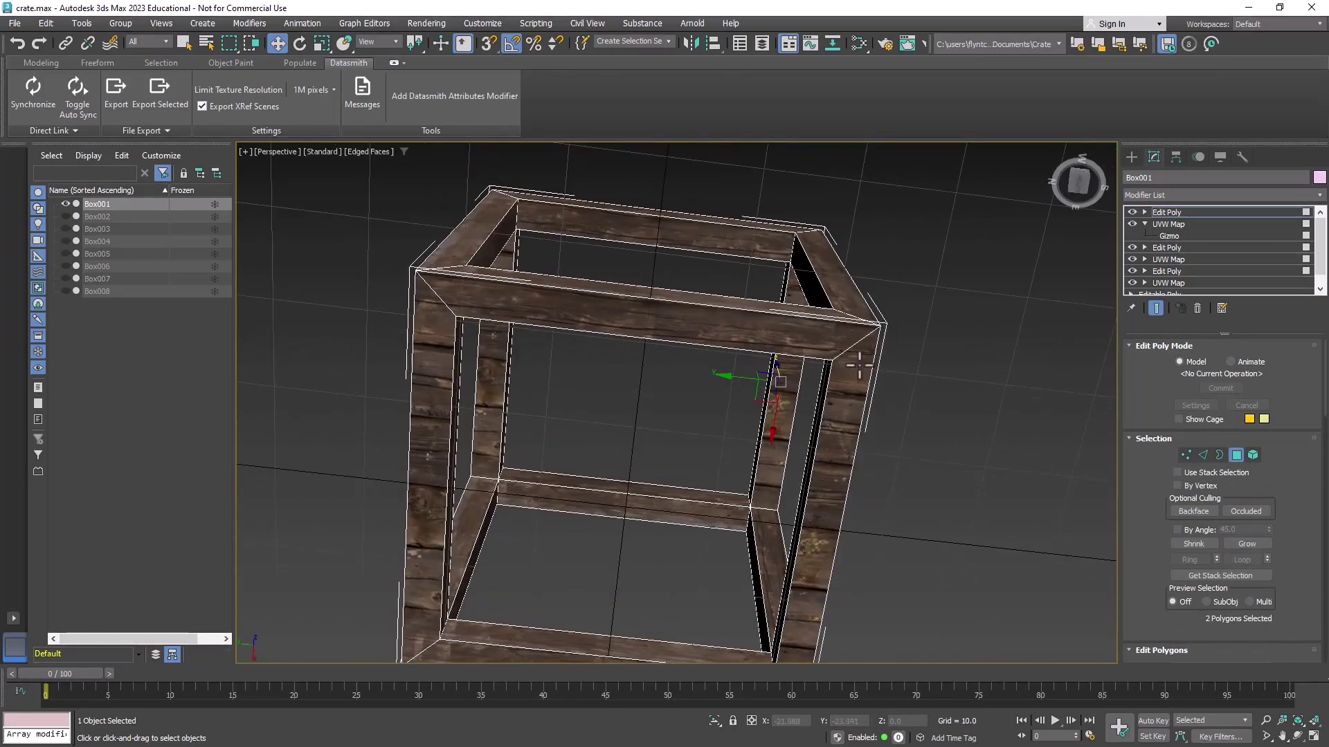
left_click(854, 391, "ctrl")
left_click(436, 377, "ctrl")
middle_click_drag(624, 334, 664, 510, "alt")
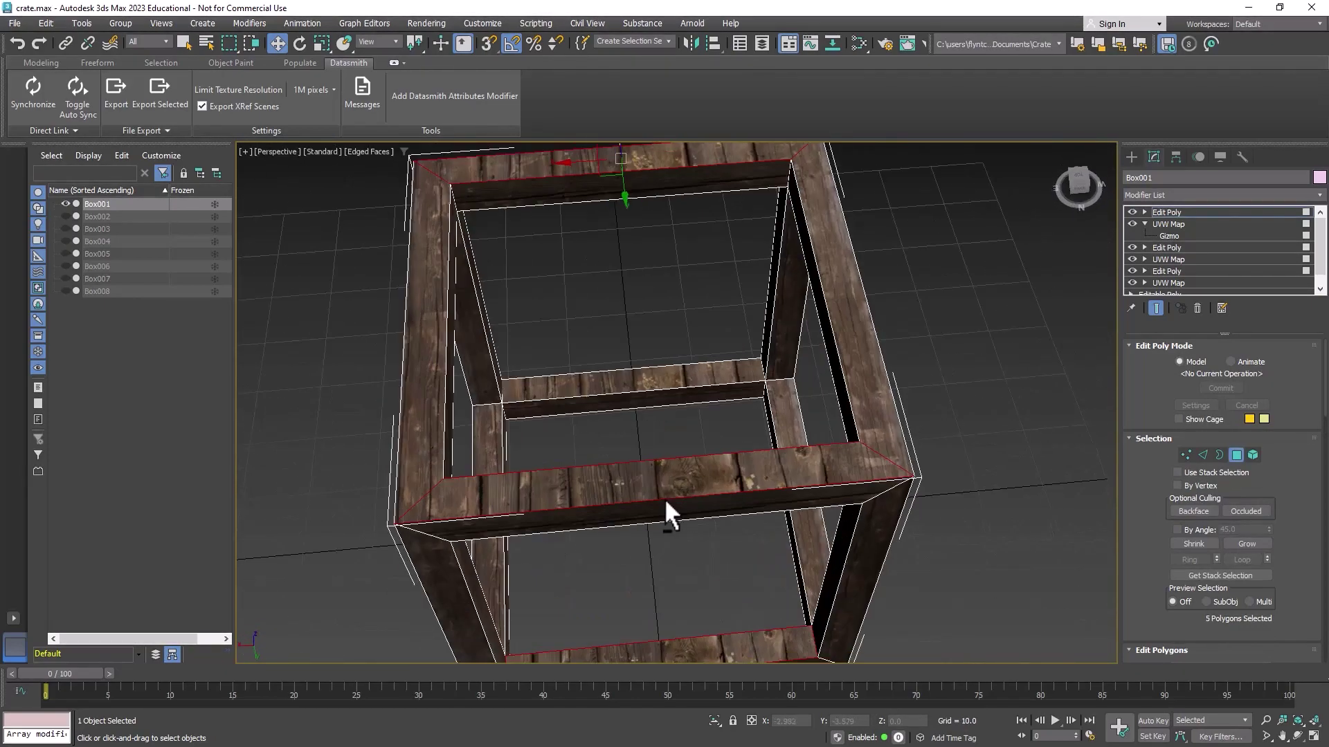
left_click(641, 380, "ctrl")
middle_click_drag(712, 380, 645, 232, "alt")
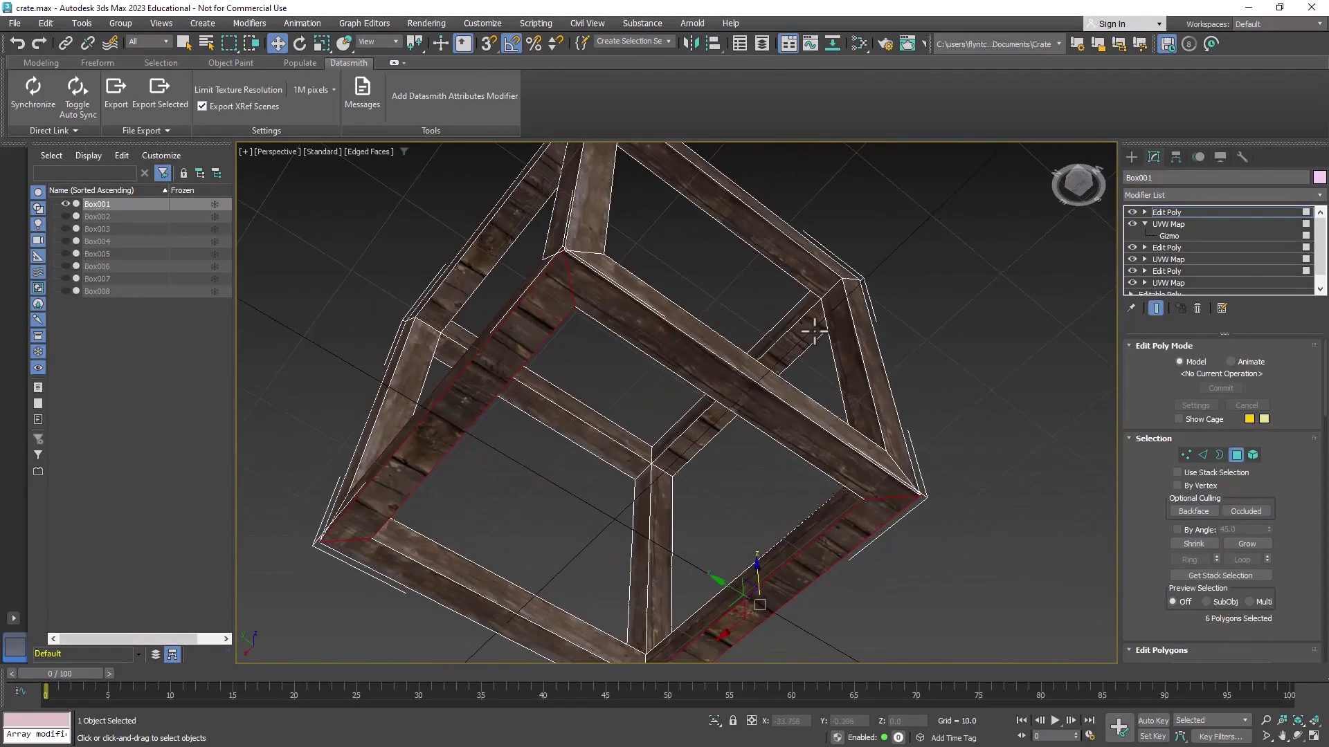
left_click(484, 240, "ctrl")
middle_click_drag(484, 241, 645, 418, "alt")
Add a UVW Map modifier to the eight selected upward- and downward-facing polygons
left_click(1197, 191)
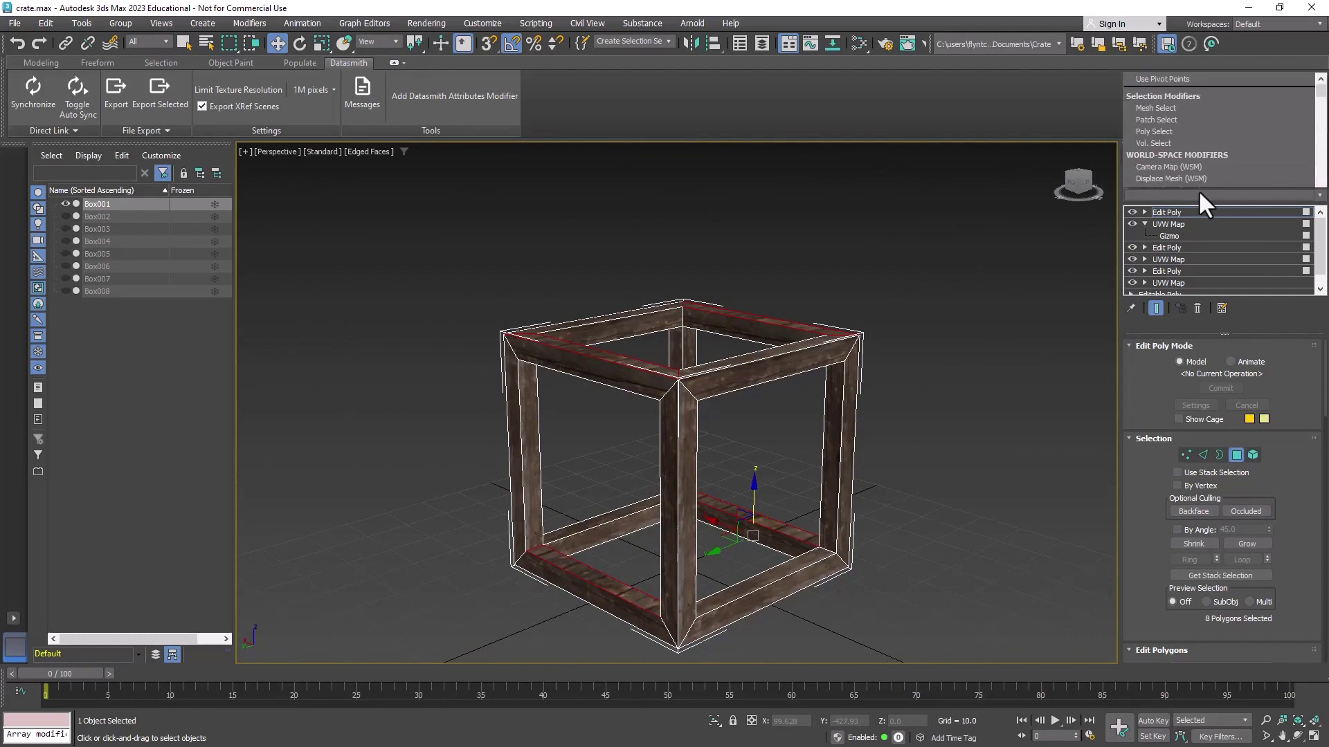
scroll(1207, 131, "down", 10)
scroll(1207, 127, "down", 15)
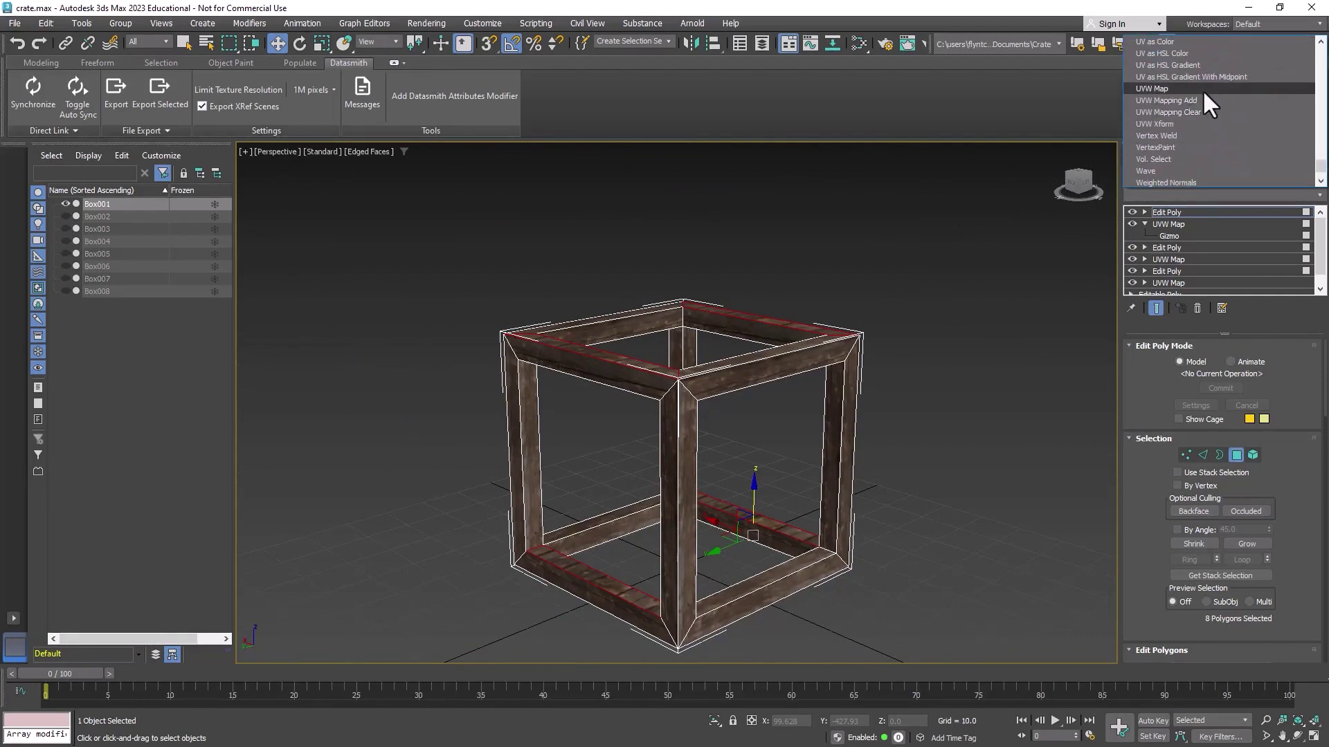
left_click(1202, 89)
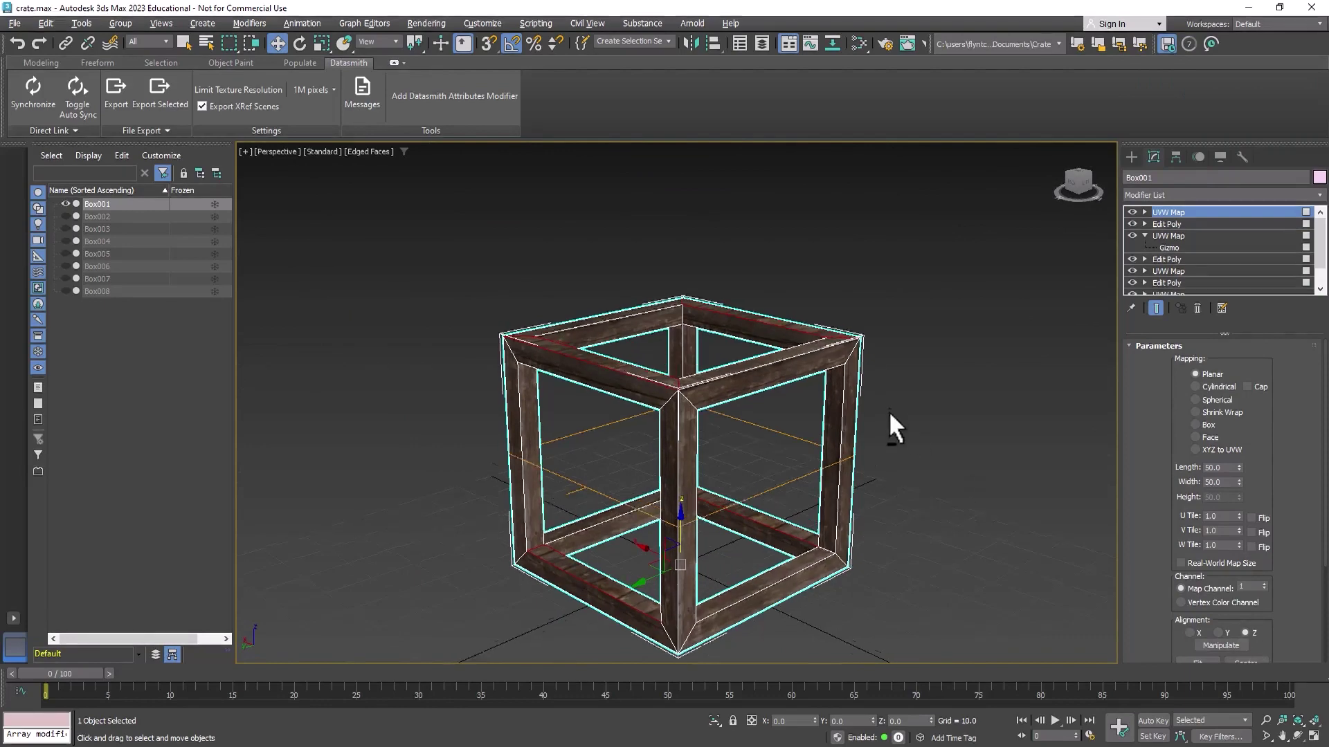
Rotate the new UVW Map's gizmo -90 degrees about the Z axis so the grain follows the beams' length
middle_click_drag(889, 411, 741, 414, "alt")
scroll(705, 392, "down", 3)
scroll(706, 392, "up", 3)
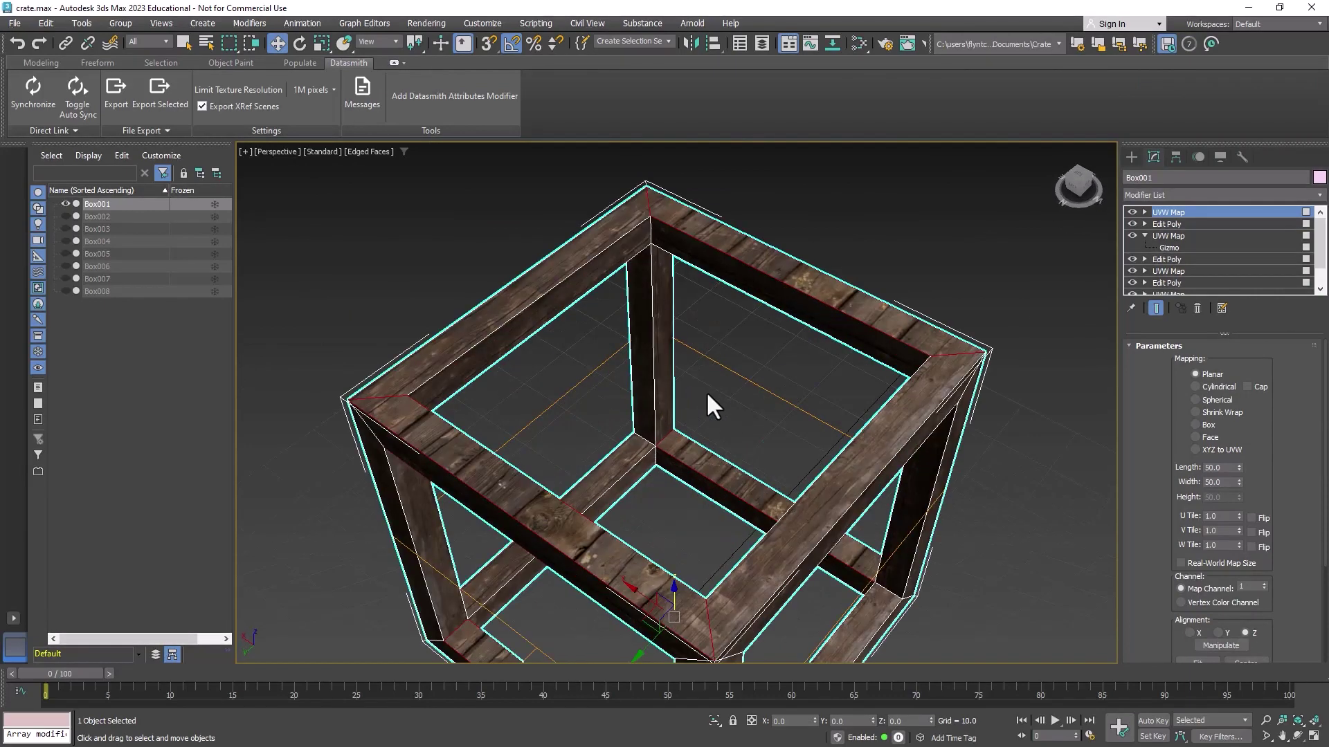
middle_click_drag(706, 392, 745, 365)
scroll(732, 371, "up", 5)
scroll(729, 351, "down", 5)
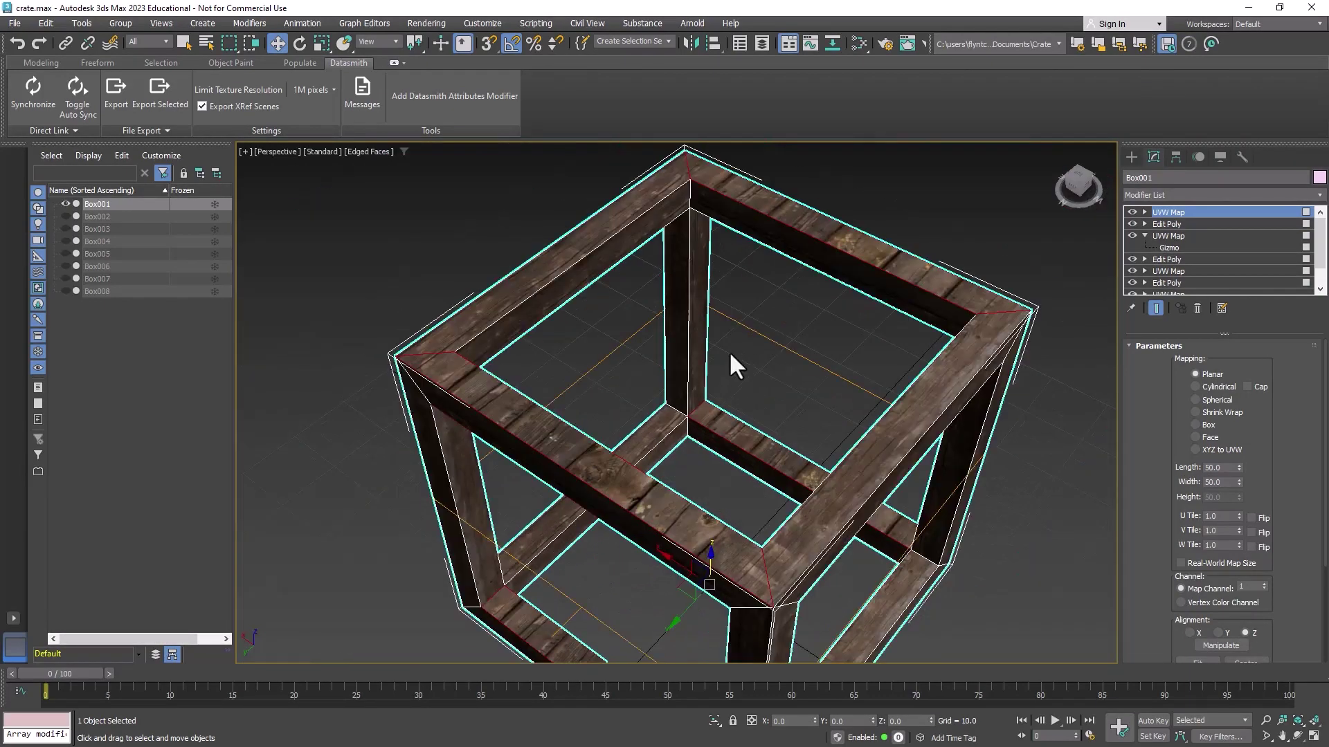
left_click(1145, 211)
left_click(1173, 224)
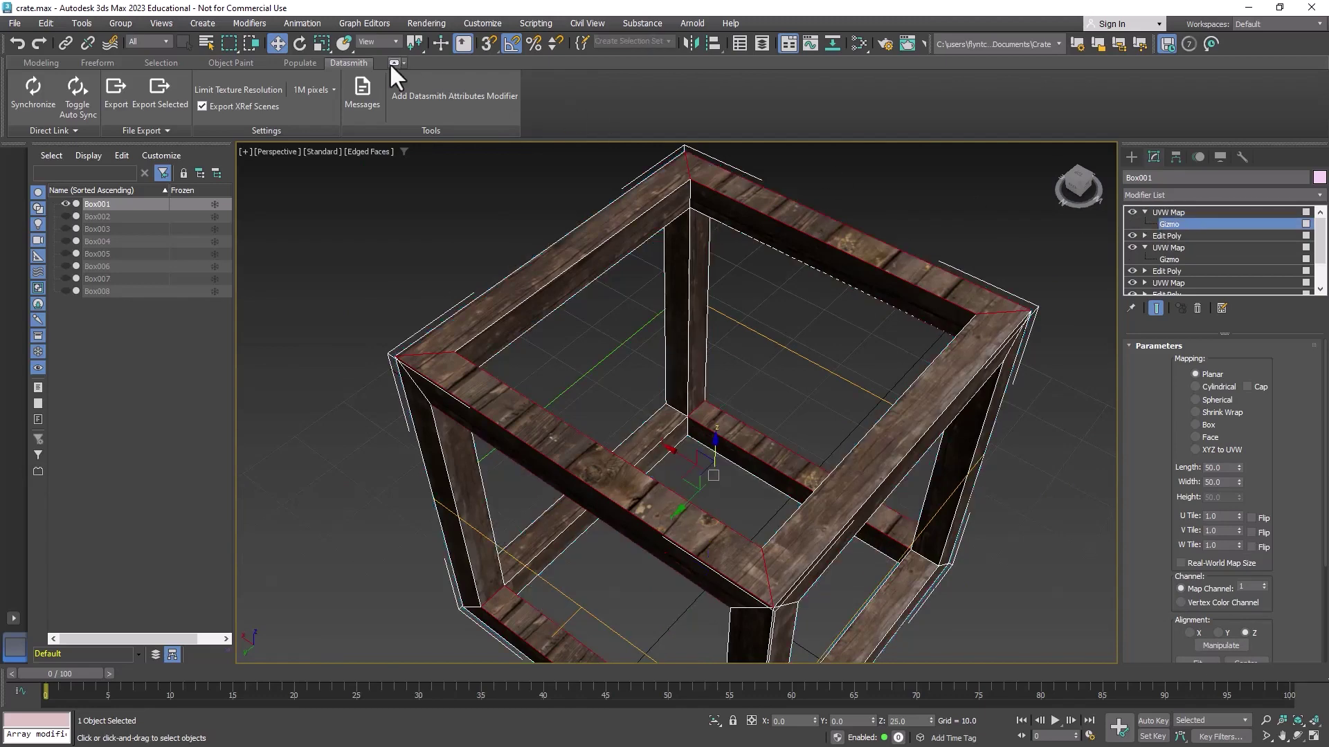
left_click(302, 43)
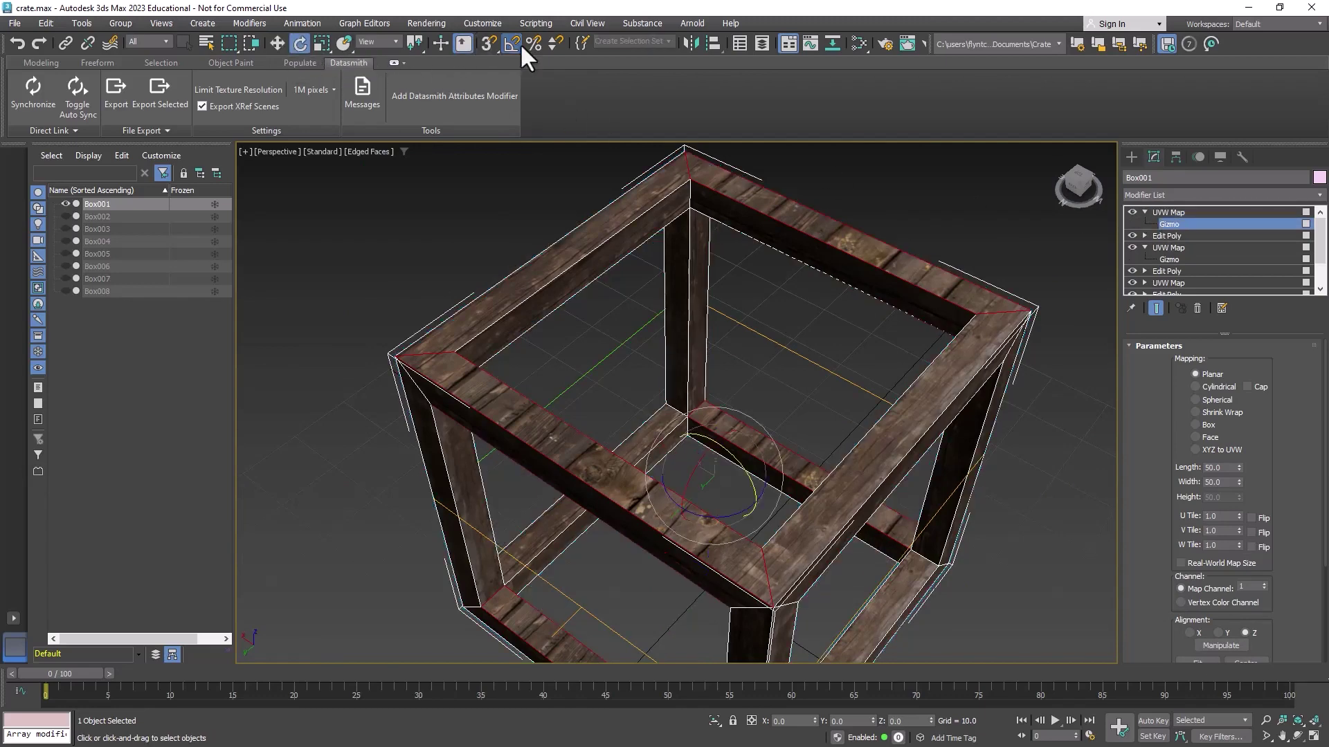
left_click_drag(738, 509, 667, 506)
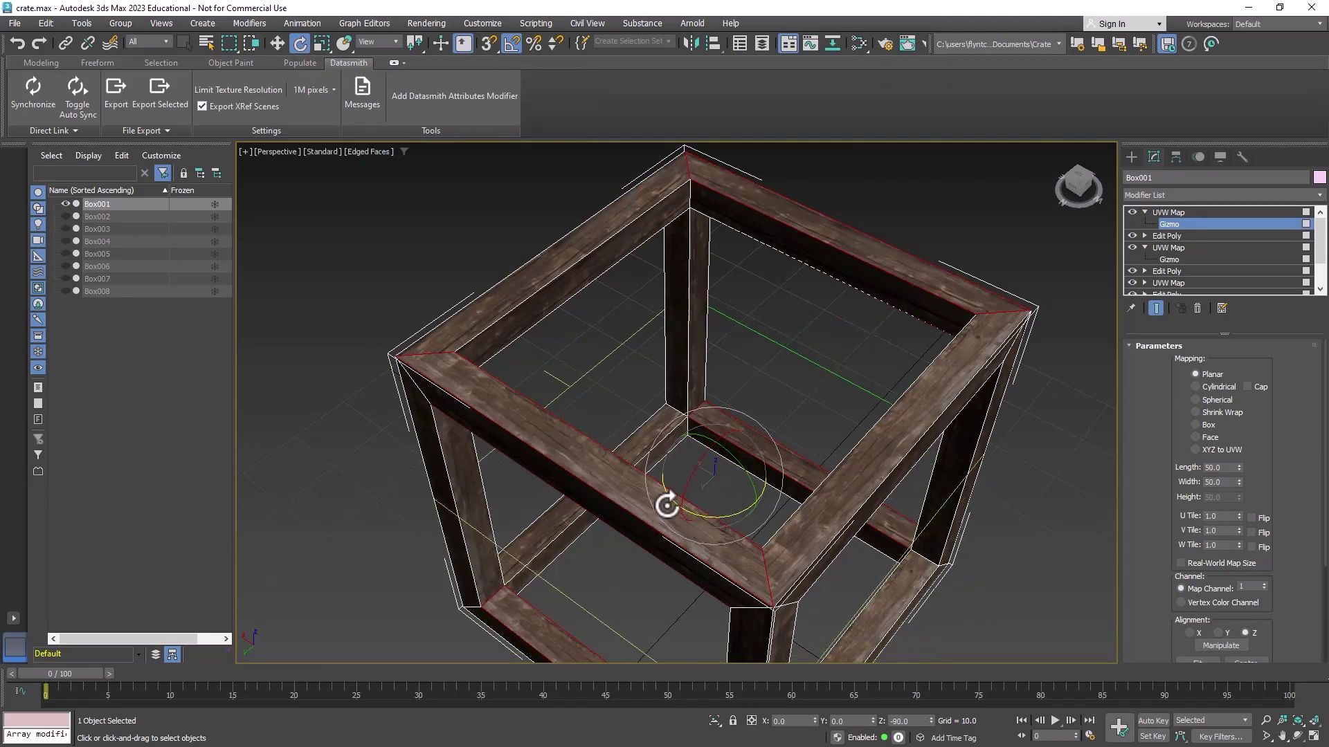
middle_click_drag(790, 376, 782, 344, "alt")
Leave gizmo editing, tidy the frame's modifier stack by collapsing its sublevels, and add another Edit Poly modifier on top
left_click(1184, 212)
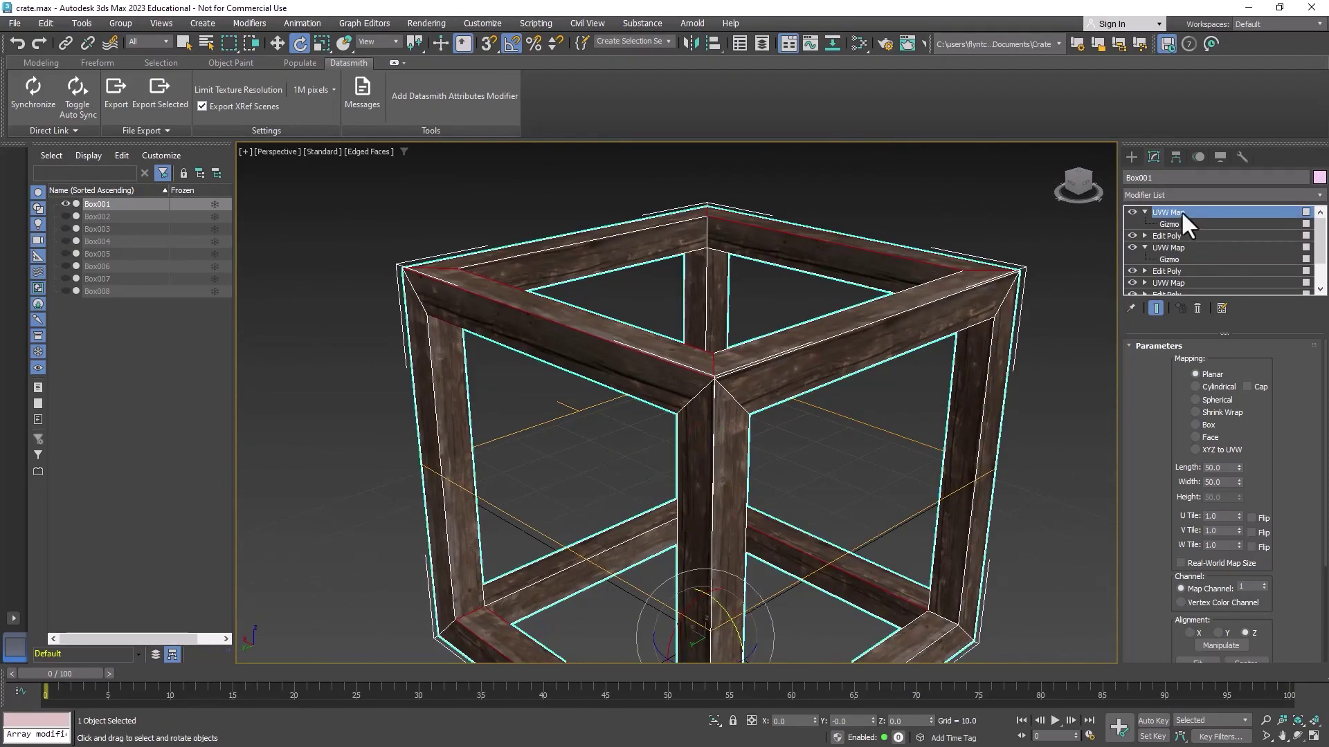
left_click(1143, 212)
left_click(1145, 234)
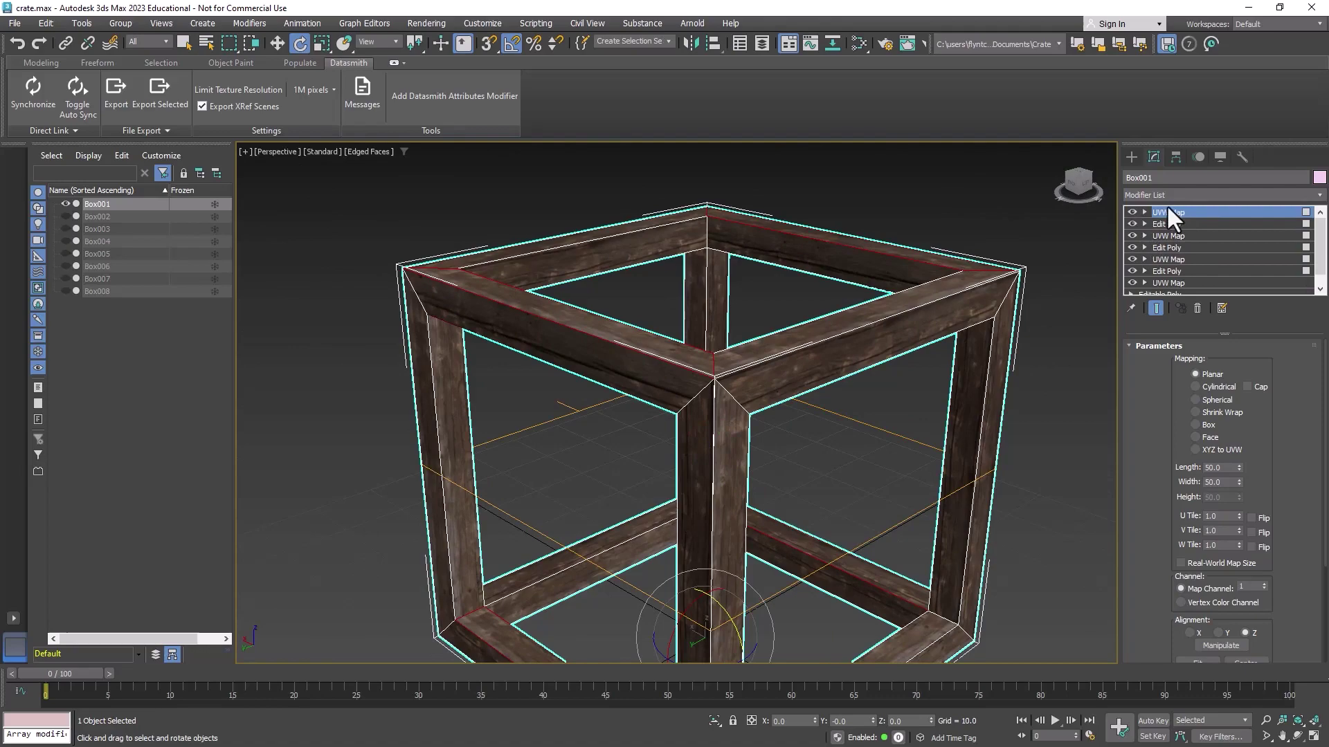
left_click(1183, 192)
scroll(1194, 312, "down", 6)
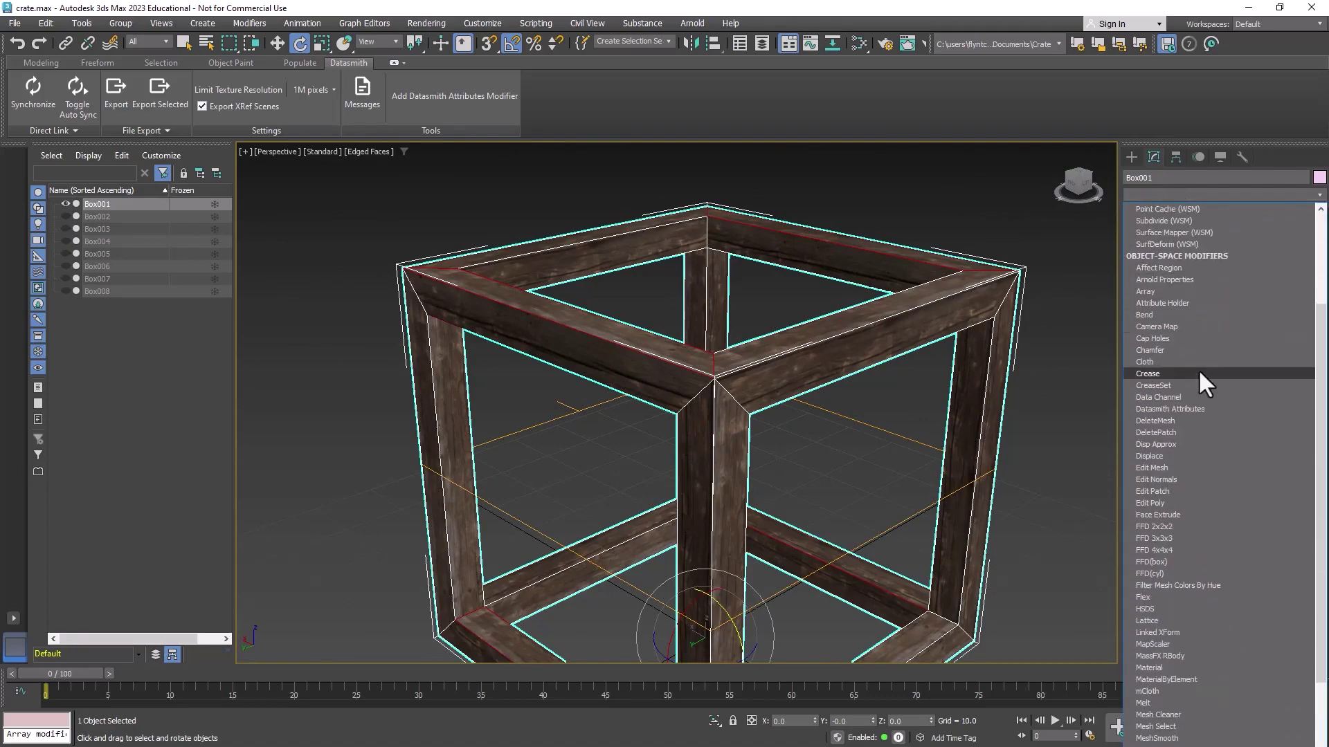
left_click(1206, 500)
middle_click_drag(927, 387, 876, 359)
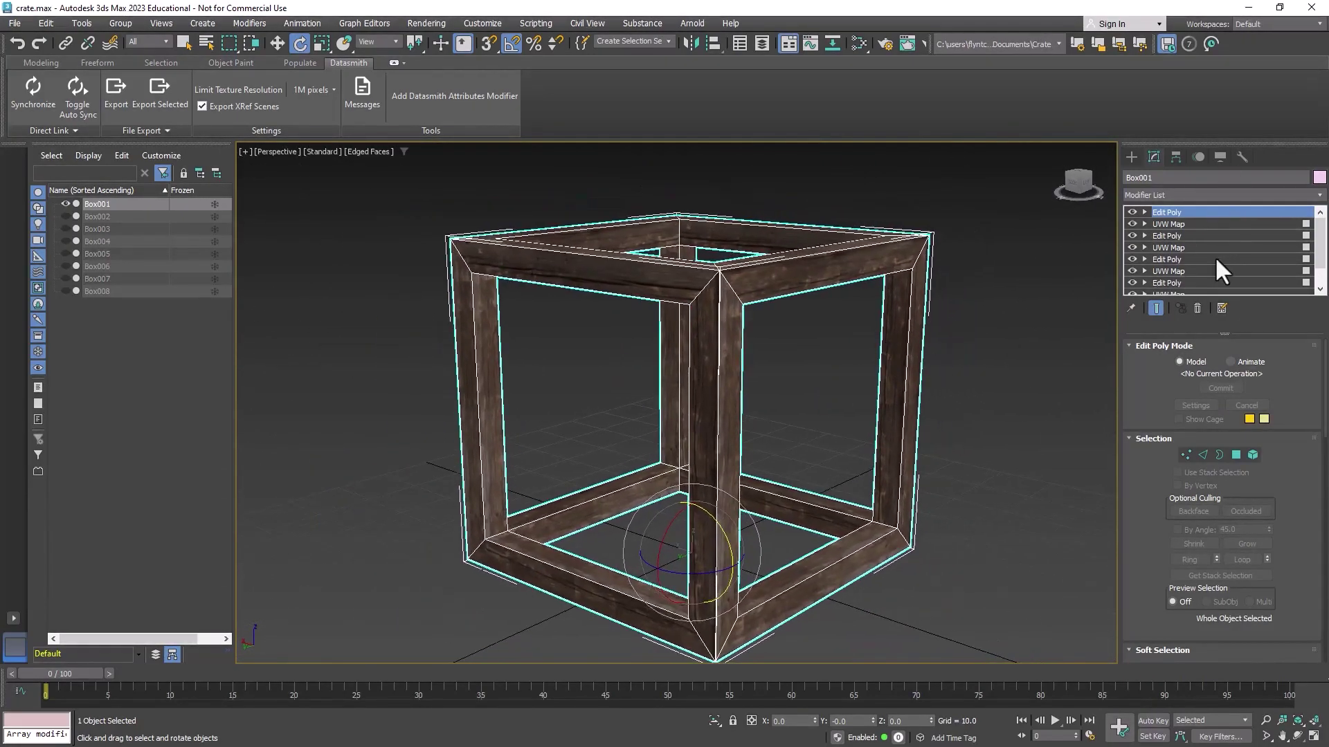
Convert the crate frame to an Editable Poly to bake its stacked modifiers
right_click(831, 277)
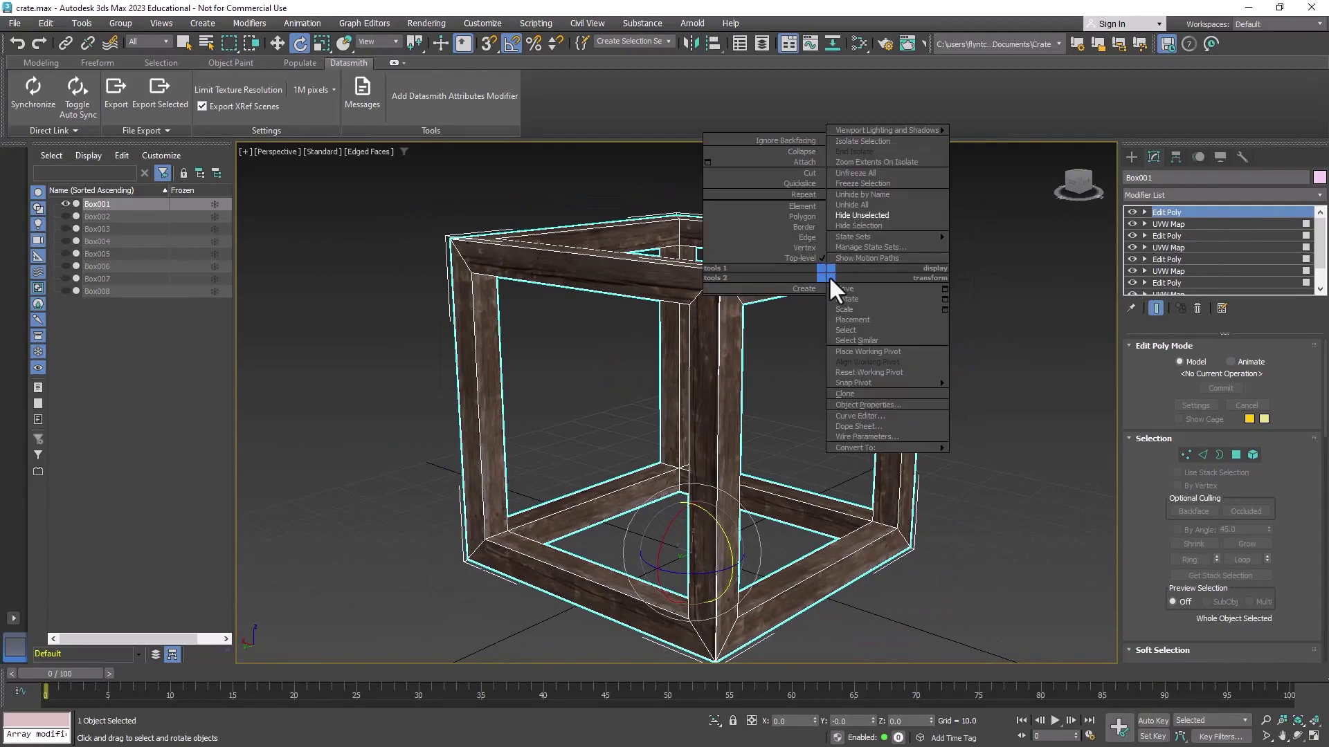
mouse_move(866, 448)
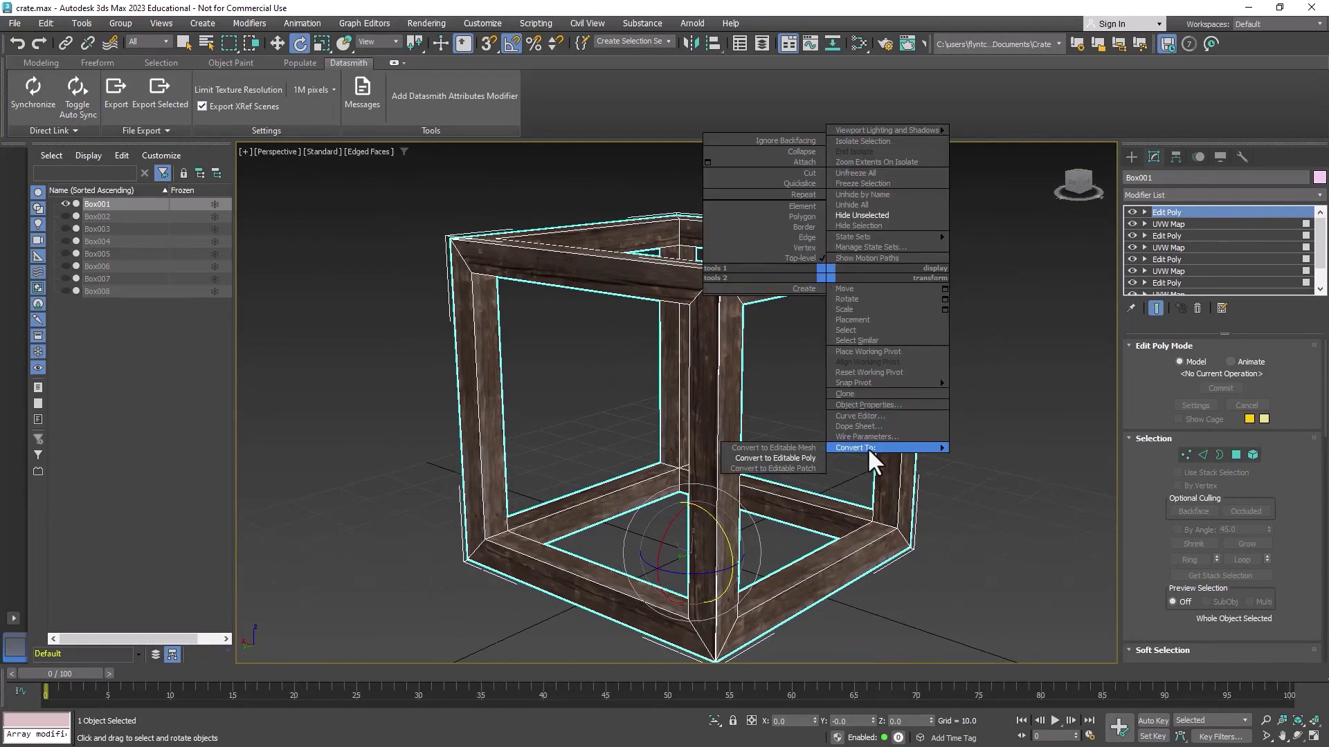
left_click(804, 458)
middle_click_drag(787, 434, 794, 436)
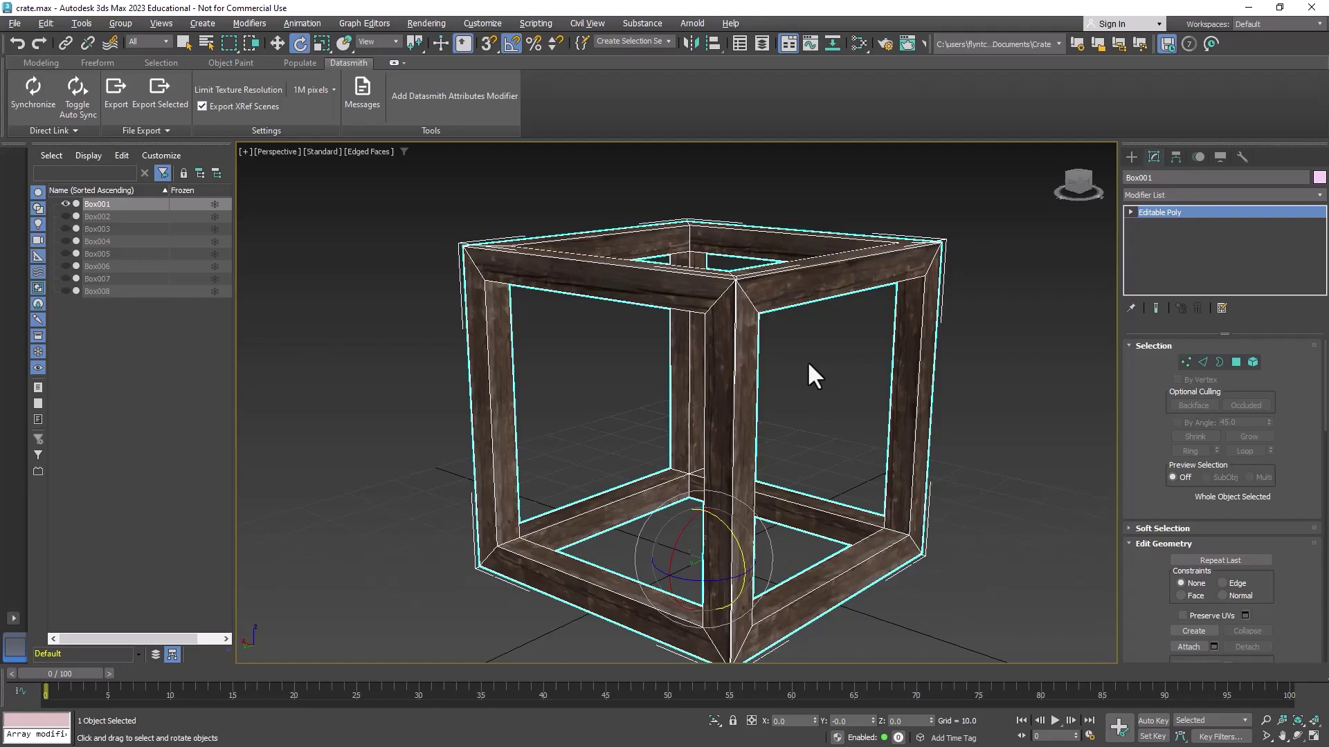
middle_click_drag(808, 365, 662, 365, "alt")
Unhide all hidden parts of the crate and check the diagonal braces
right_click(701, 348)
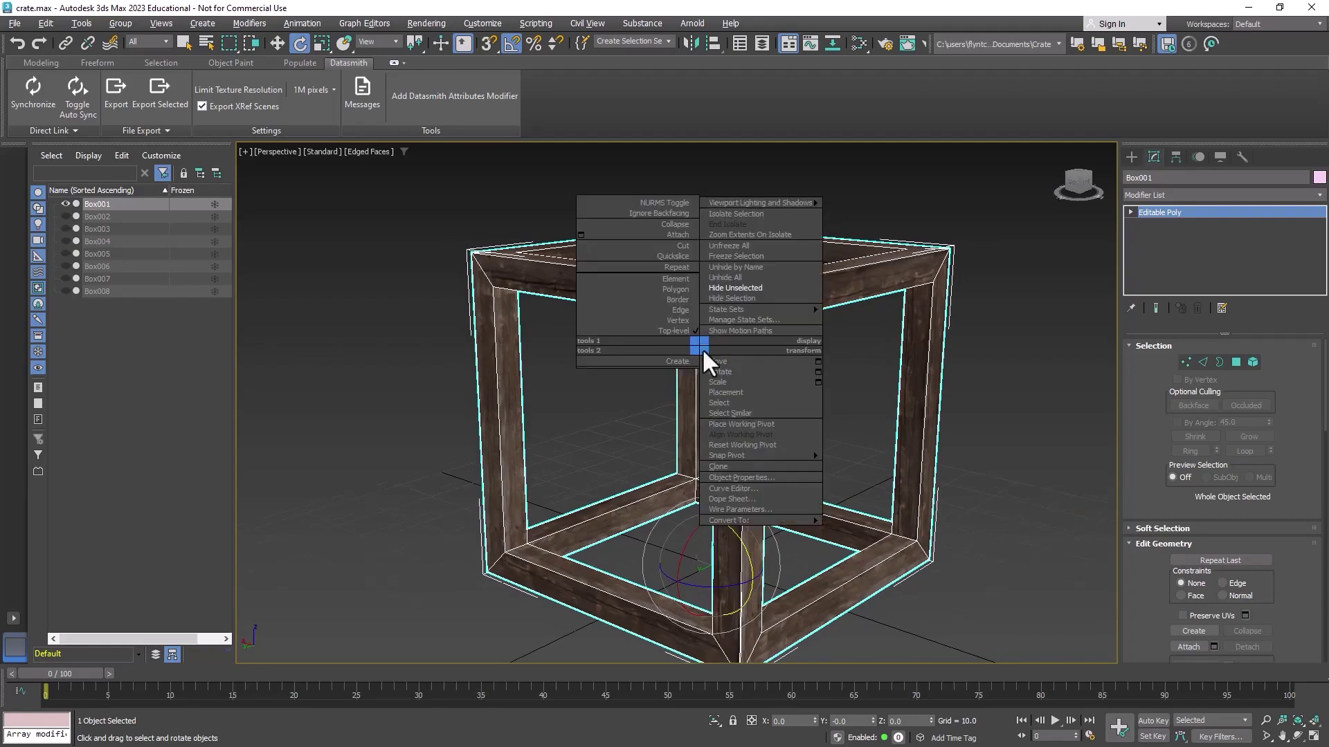
left_click(746, 277)
middle_click_drag(741, 318, 689, 422, "alt")
left_click(571, 405)
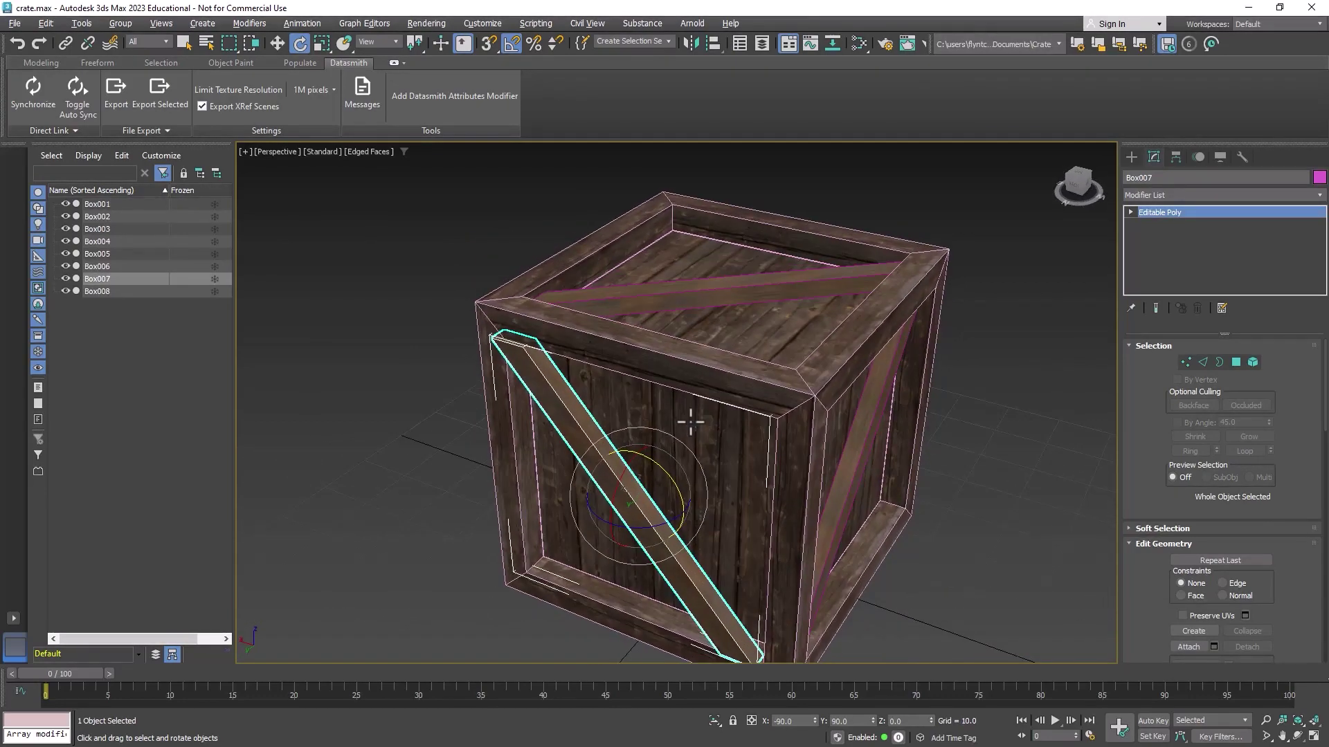
left_click(720, 295)
middle_click_drag(721, 380, 637, 385, "alt")
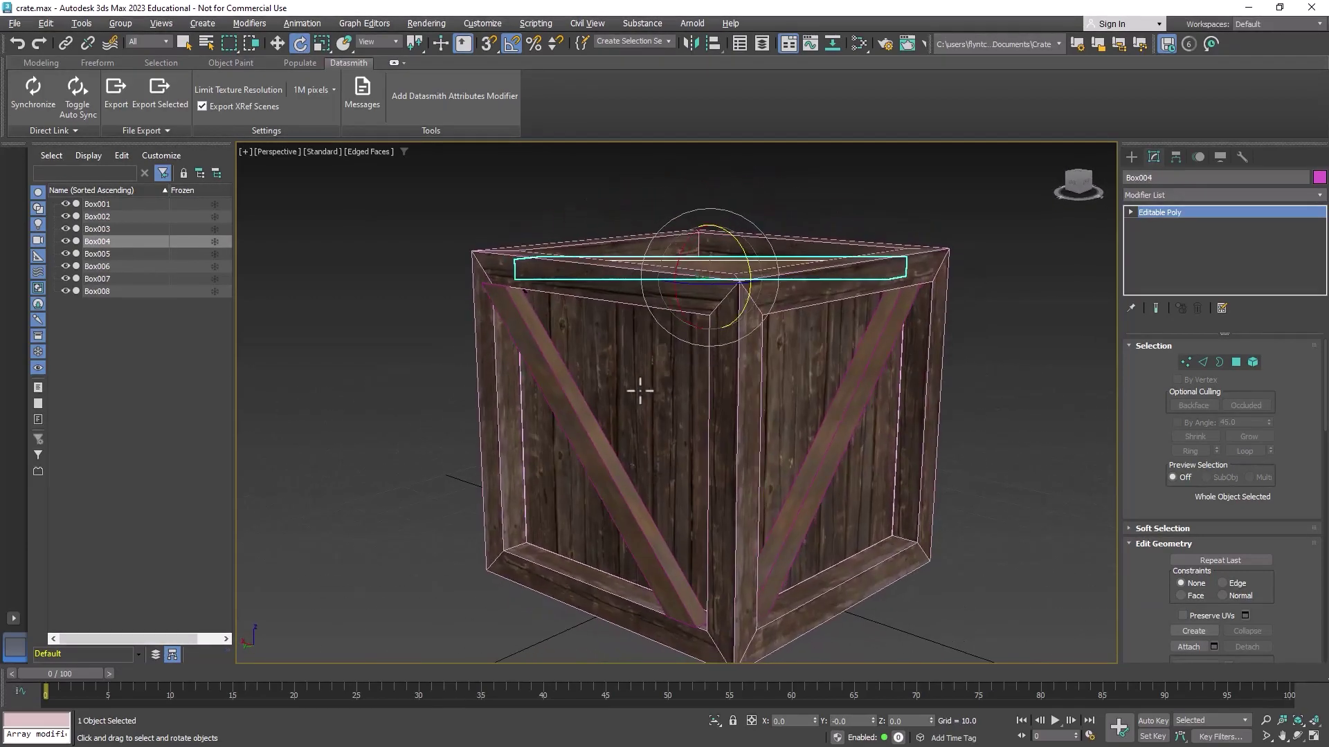
left_click(580, 412)
mouse_move(890, 415)
middle_mouse_down("alt")
mouse_move(994, 406)
mouse_move(899, 409)
mouse_move(914, 389)
mouse_move(978, 416)
mouse_move(971, 399)
mouse_move(994, 395)
mouse_move(899, 422)
middle_mouse_up("alt")
Delete the crate's diagonal braces except Box007, keeping the frame and the inner box
left_click(825, 384)
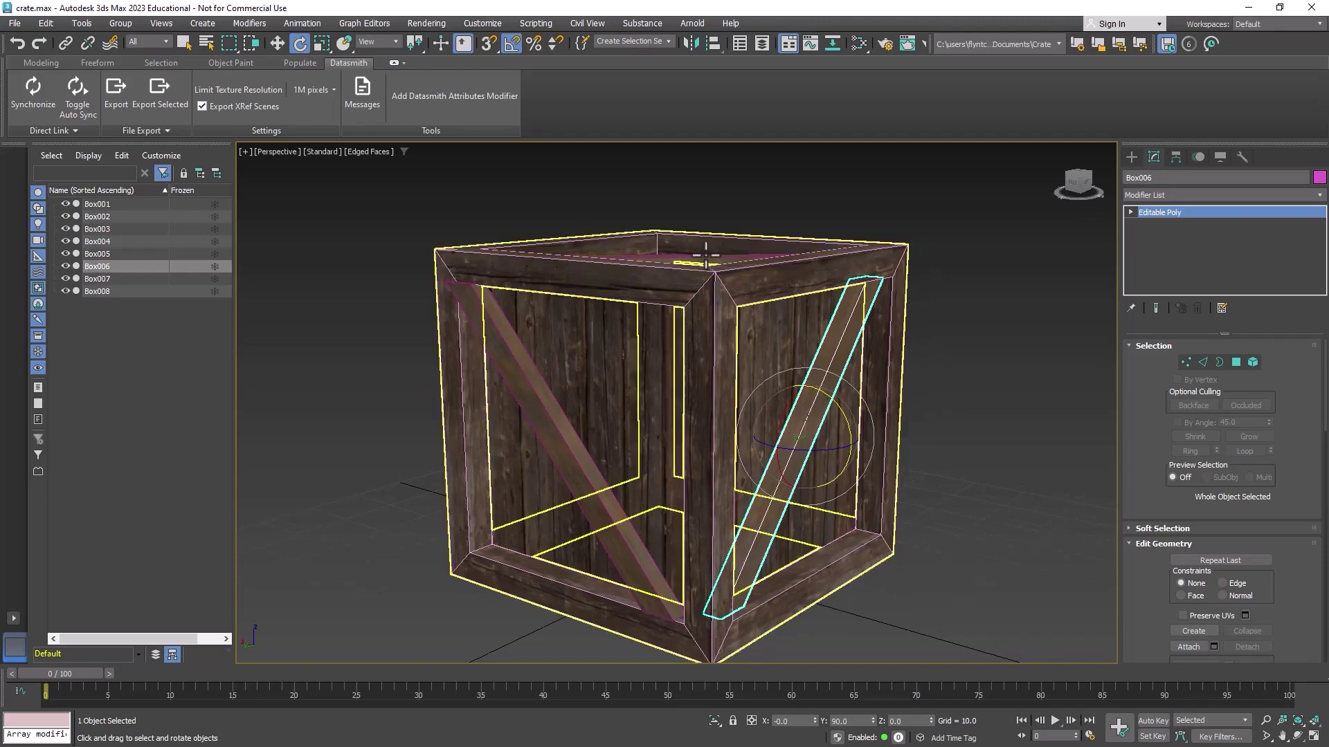
left_click(704, 270)
middle_click_drag(704, 270, 821, 352, "alt")
left_click(747, 359, "ctrl")
left_click(807, 380, "ctrl")
left_click(727, 403, "ctrl")
left_click(720, 418, "ctrl")
middle_click_drag(720, 418, 846, 491, "alt")
key("Delete")
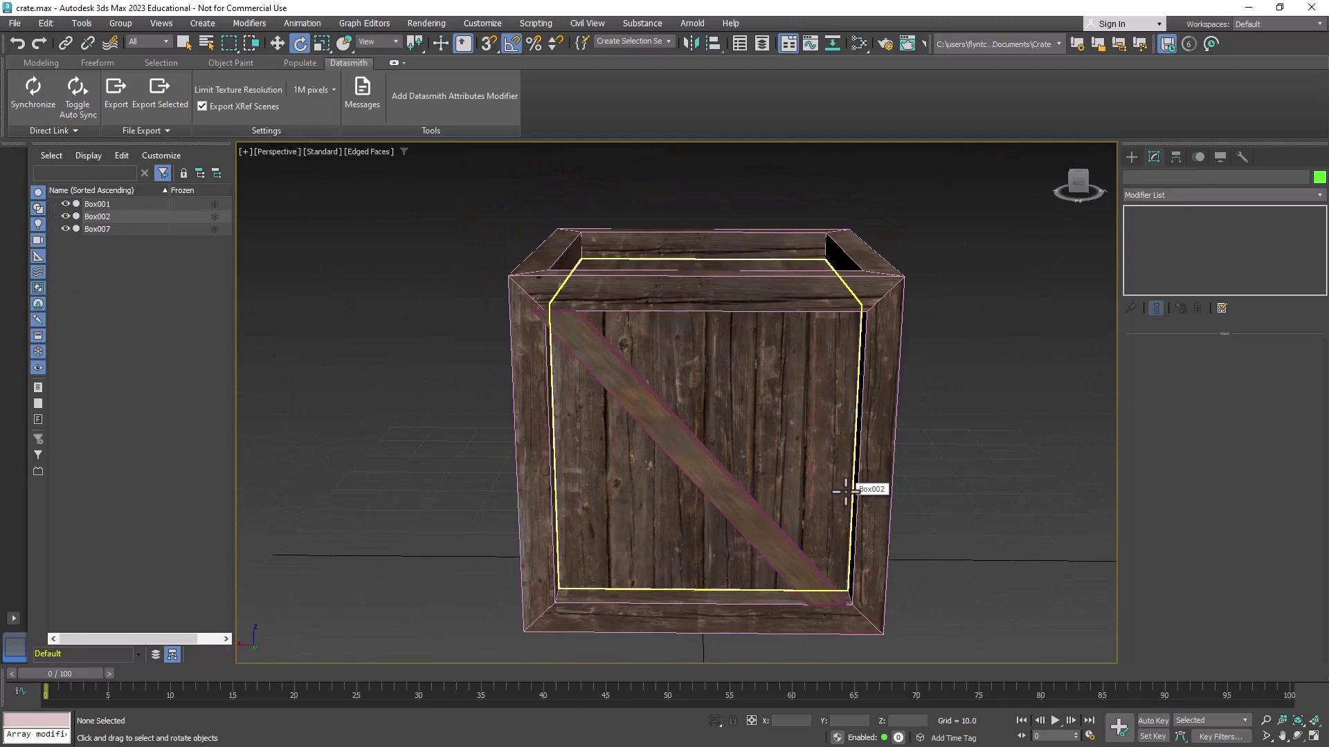
Select the remaining diagonal brace and hide all unselected objects
middle_click_drag(720, 421, 697, 400, "alt")
left_click(584, 424)
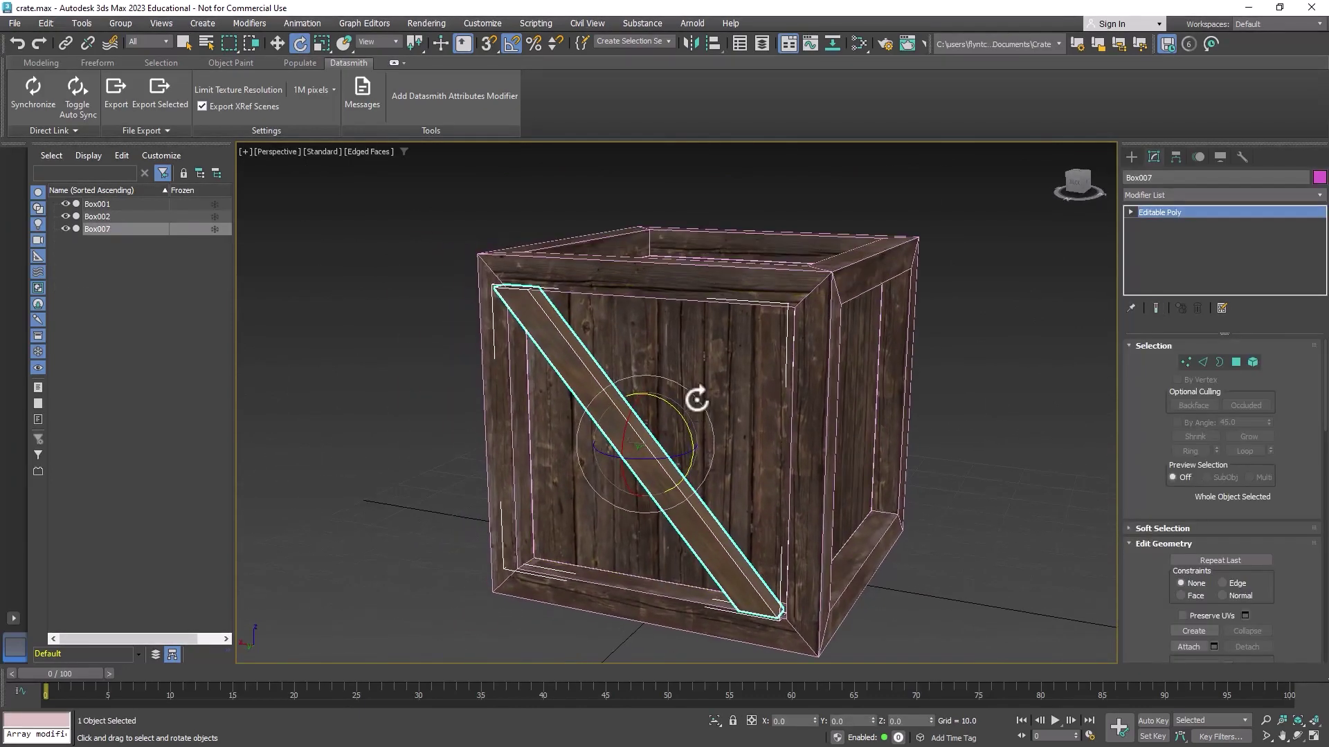
right_click(699, 358)
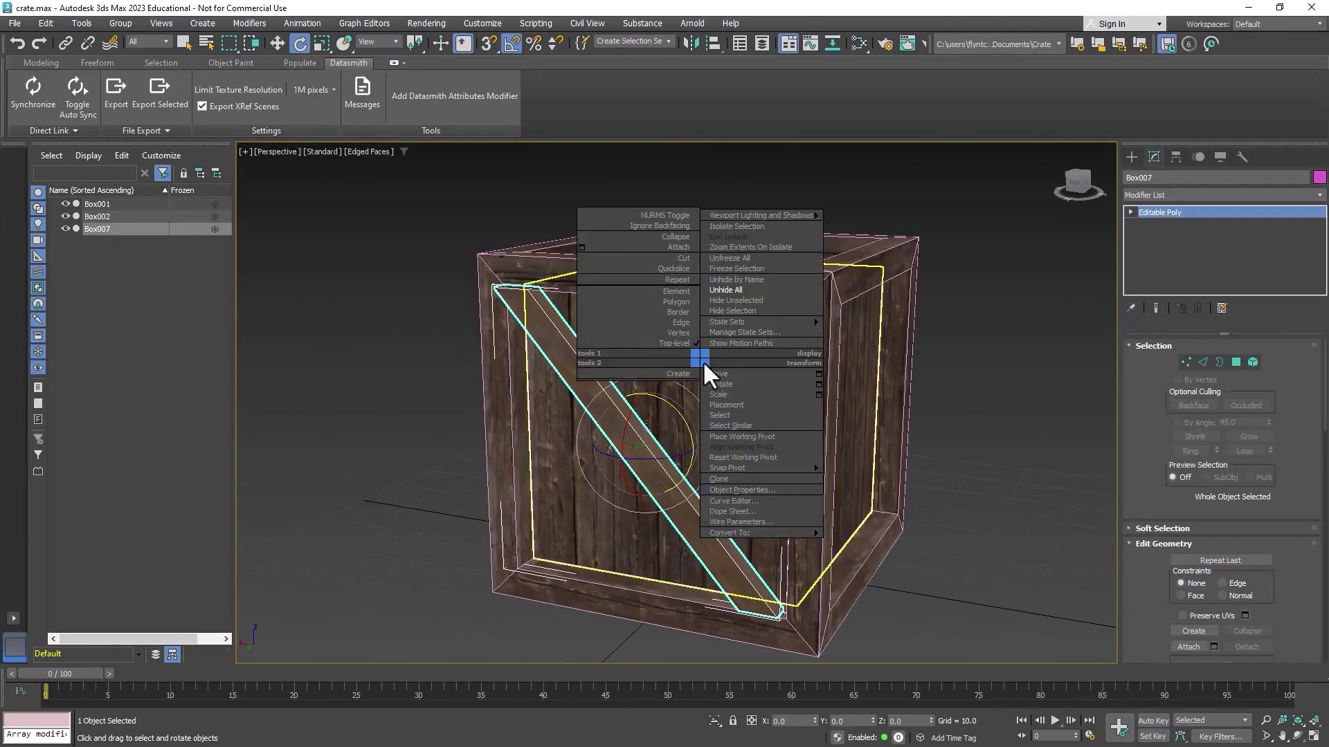
left_click(756, 300)
mouse_move(724, 393)
middle_mouse_down("alt")
mouse_move(742, 405)
mouse_move(741, 392)
middle_mouse_up("alt")
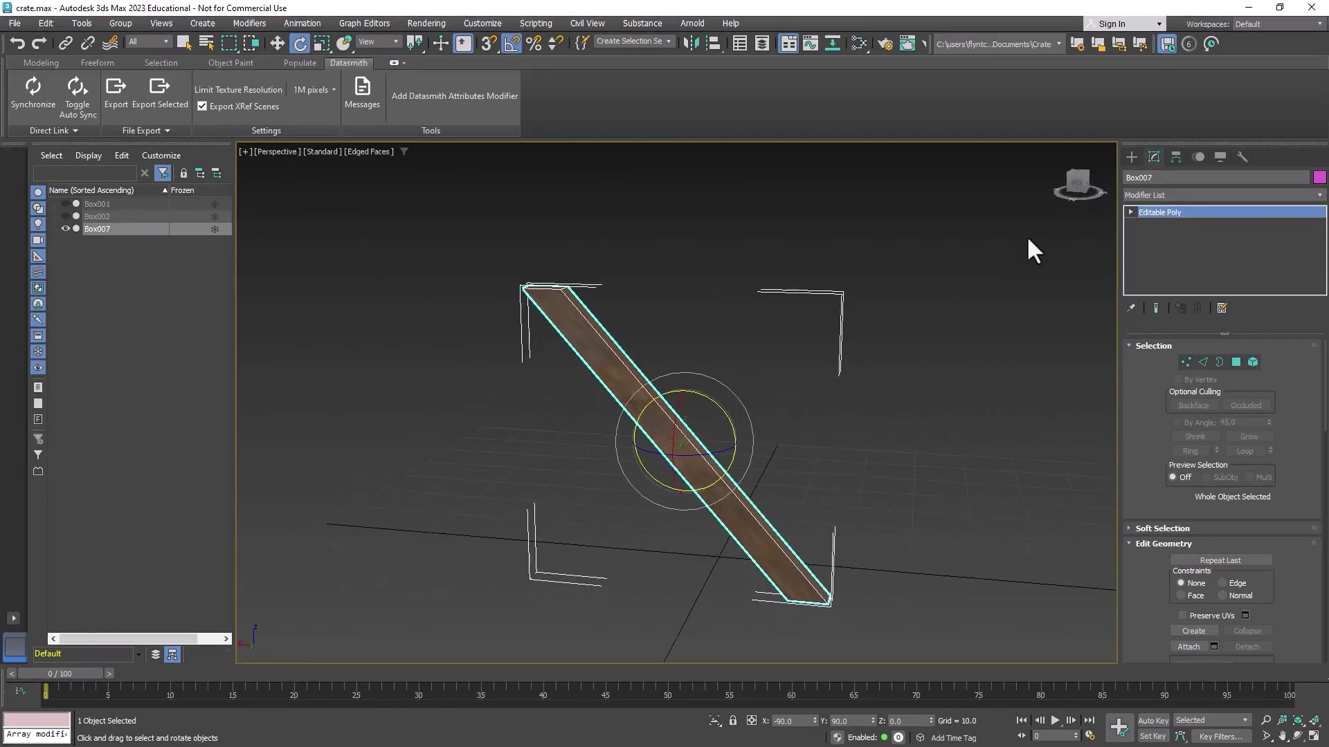
Select the diagonal brace's two wide polygons, front and back, at polygon level
scroll(616, 342, "up", 5)
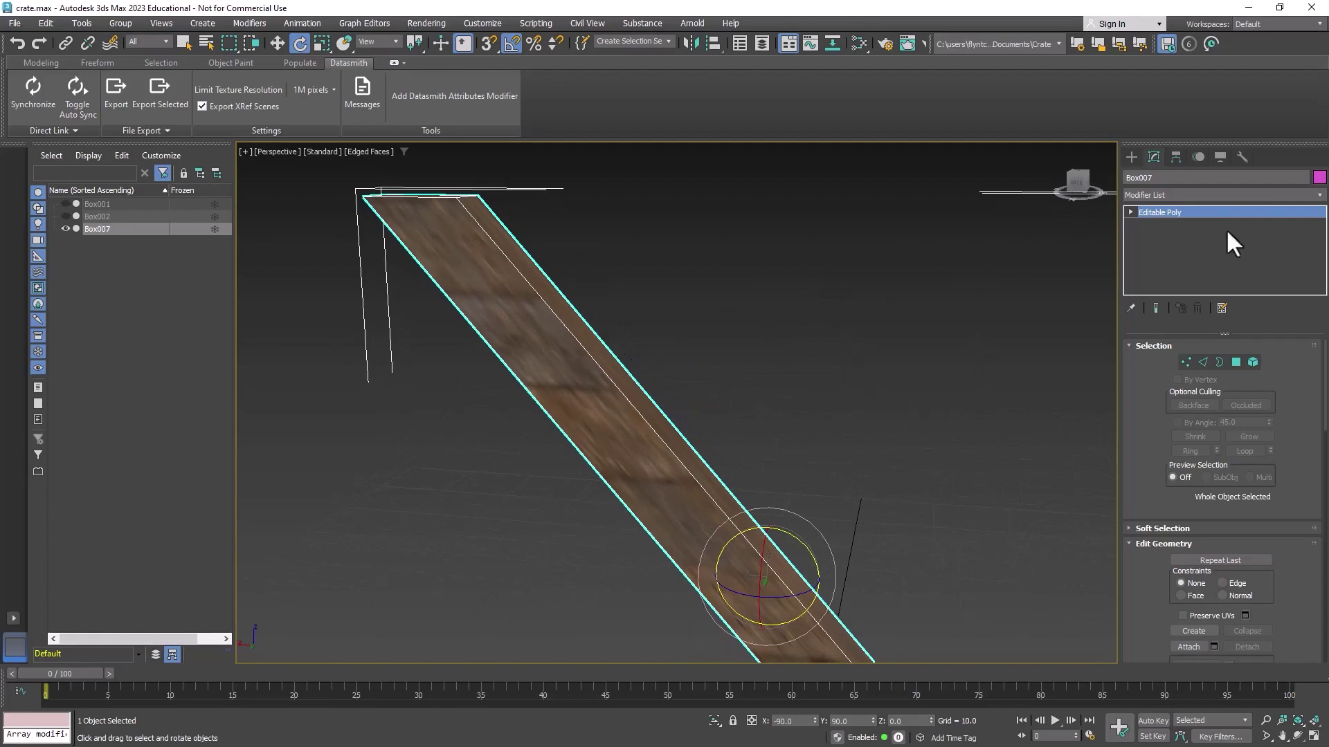
scroll(845, 367, "down", 4)
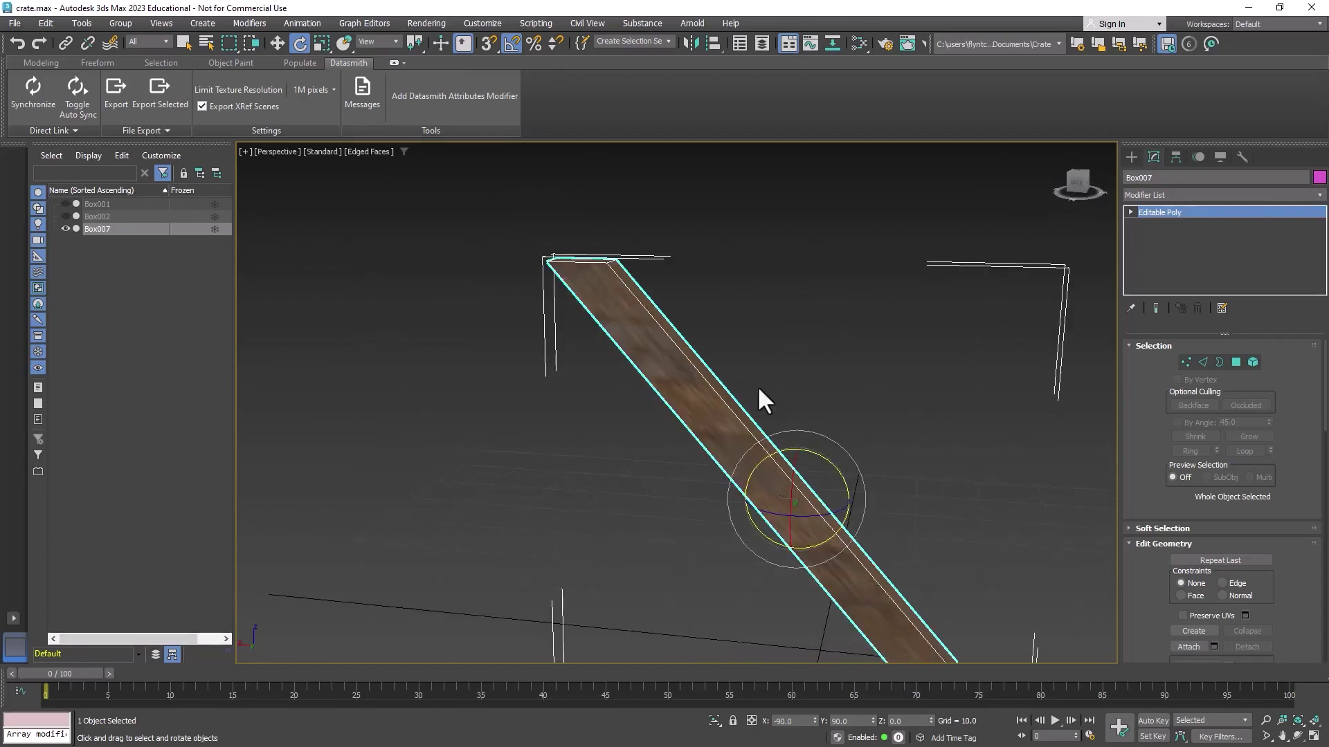
middle_click_drag(757, 385, 605, 320)
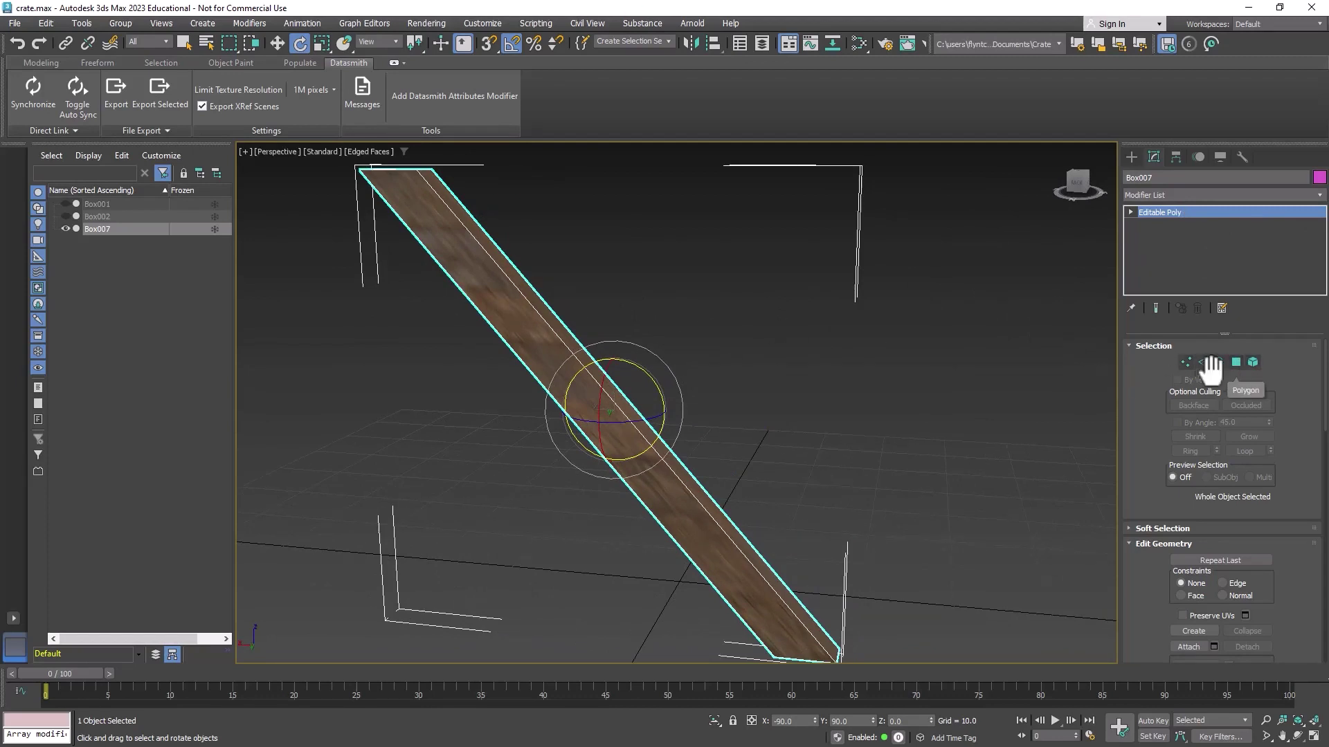
left_click(1236, 360)
mouse_move(788, 351)
middle_mouse_down("alt")
mouse_move(652, 371)
mouse_move(783, 359)
middle_mouse_up("alt")
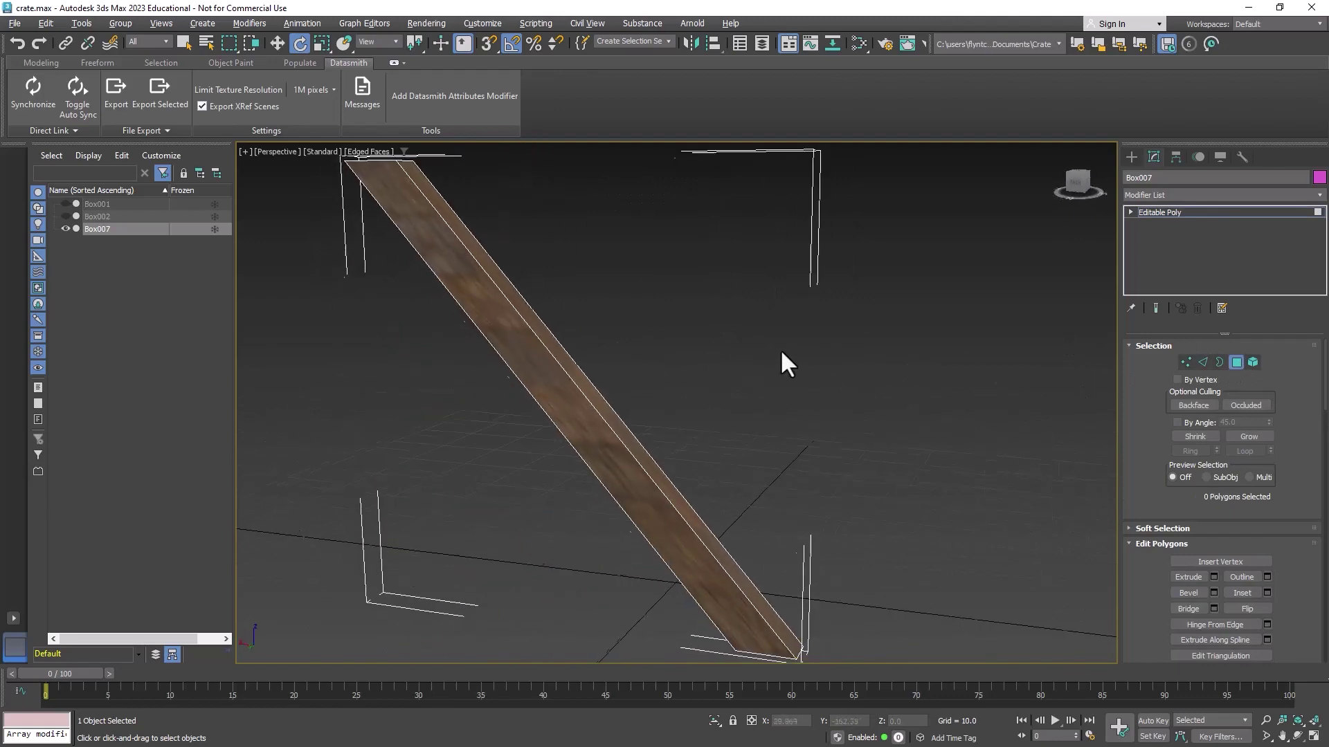
left_click(542, 362)
middle_click_drag(705, 388, 566, 383, "alt")
left_click(501, 220, "ctrl")
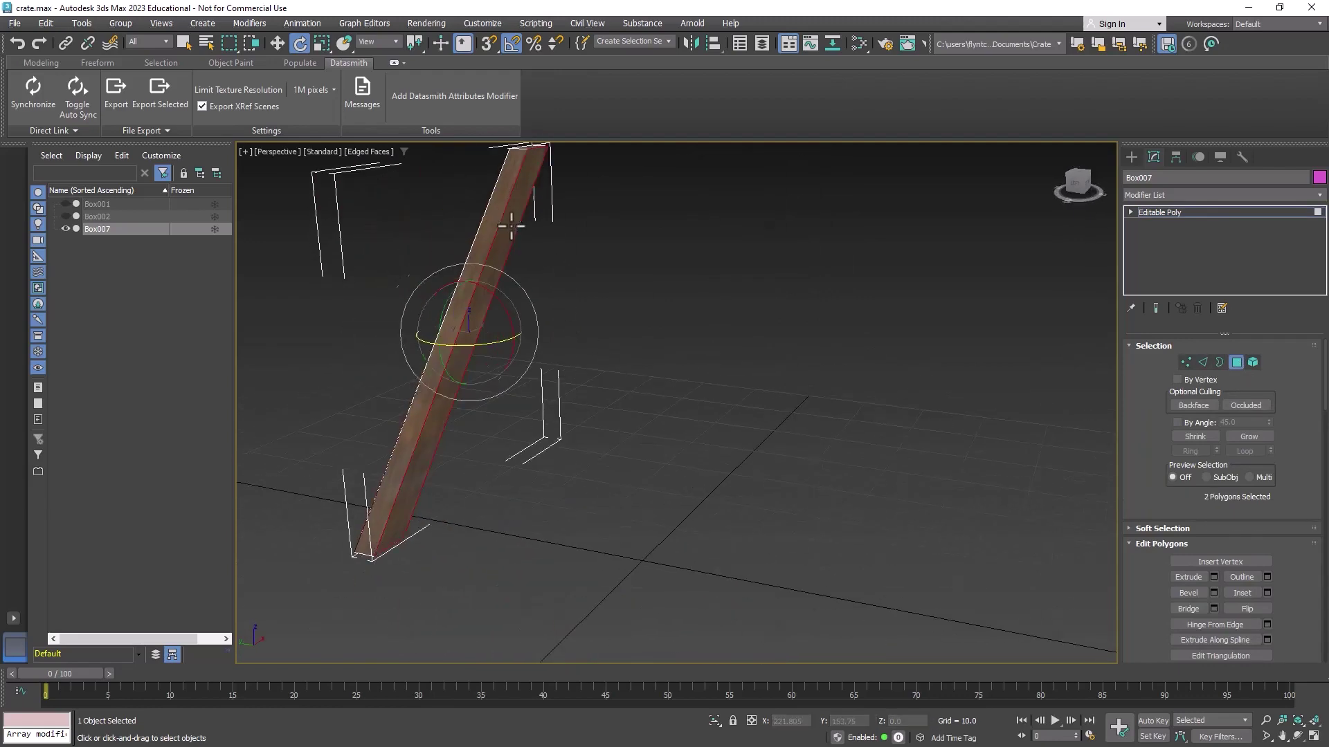
middle_click_drag(510, 213, 672, 285, "alt")
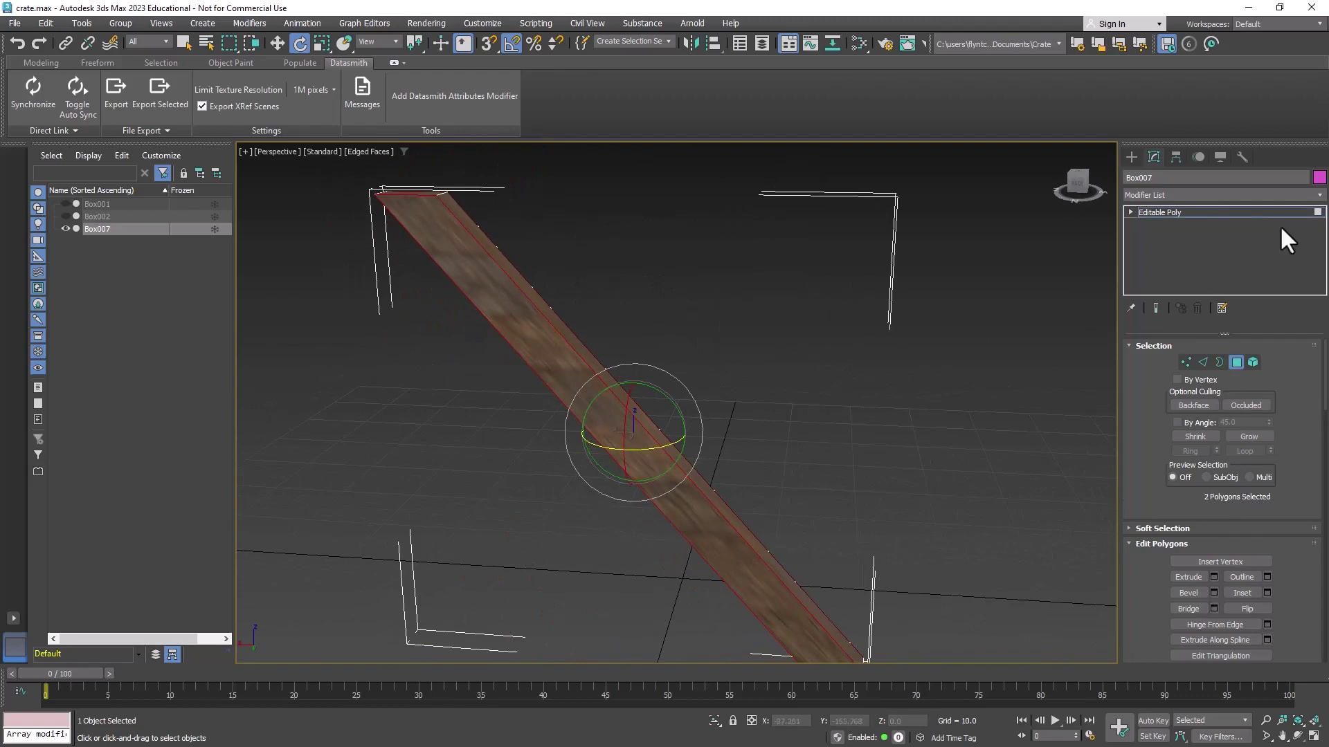
Add a UVW Map modifier to the brace's two selected wide polygons
left_click(1225, 195)
scroll(1222, 148, "down", 5)
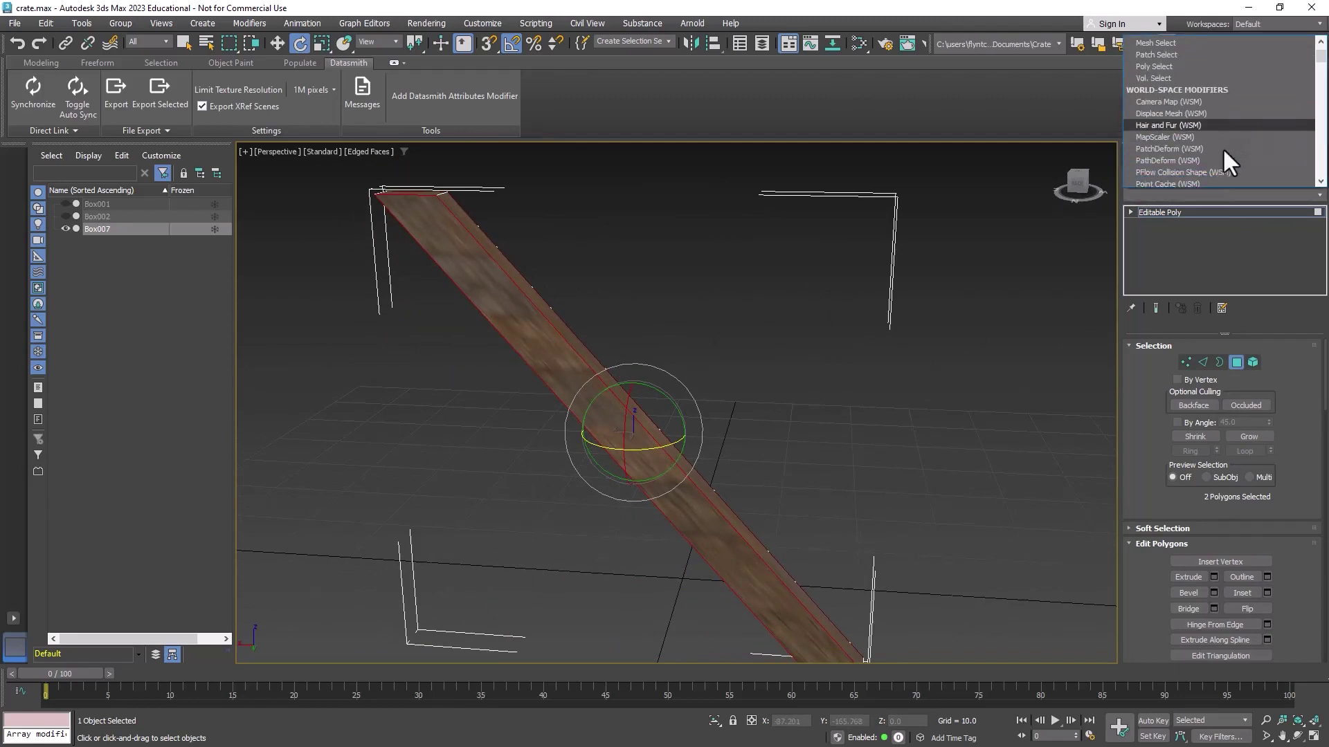
scroll(1223, 148, "down", 12)
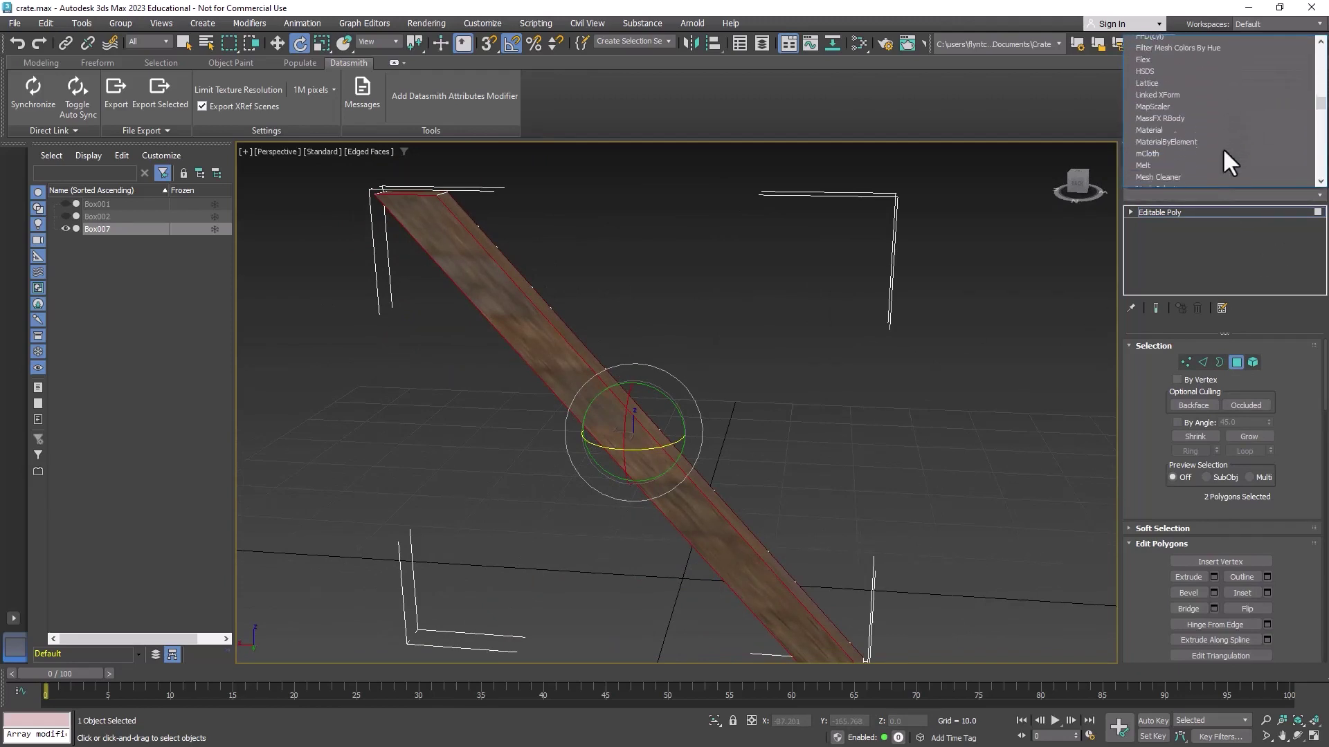
scroll(1223, 149, "down", 13)
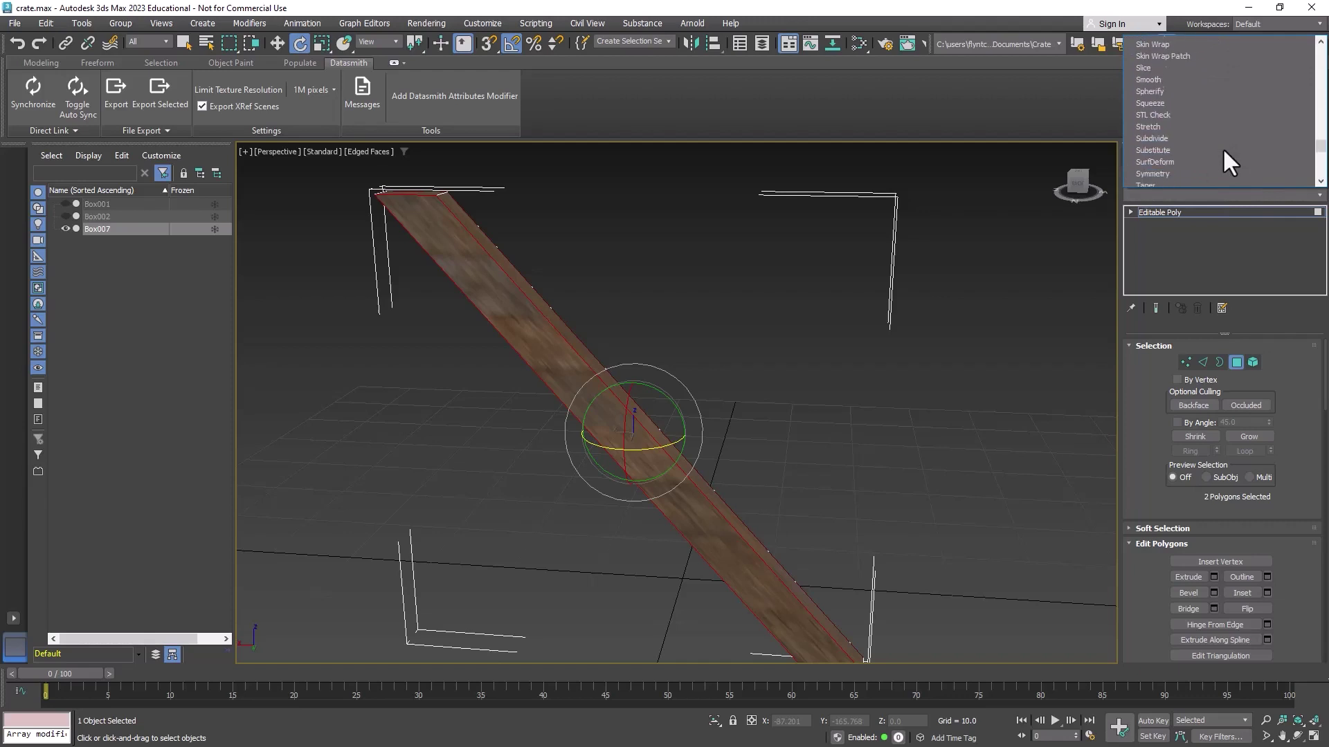
scroll(1222, 148, "down", 3)
left_click(1223, 140)
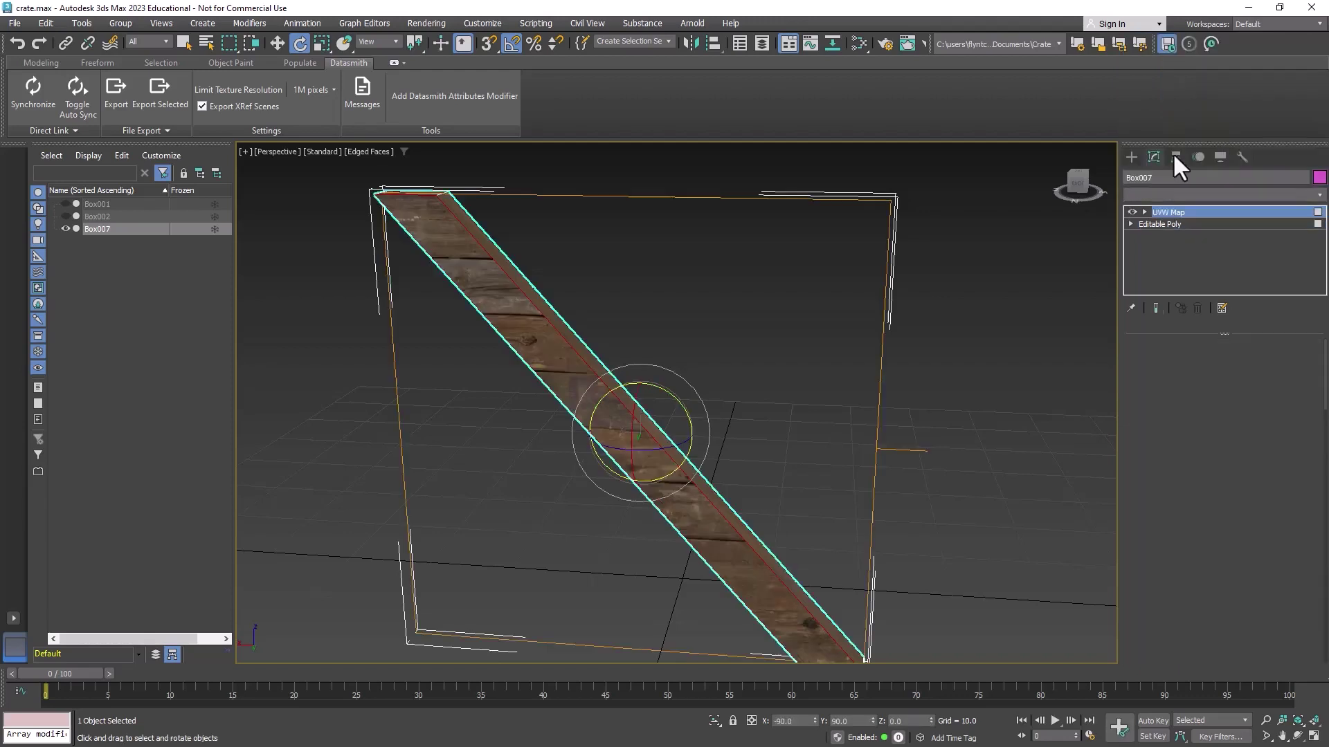
Rotate the brace's UVW Map gizmo in the plane of the wide faces so the grain follows the brace's diagonal length
middle_click_drag(811, 347, 818, 340, "alt")
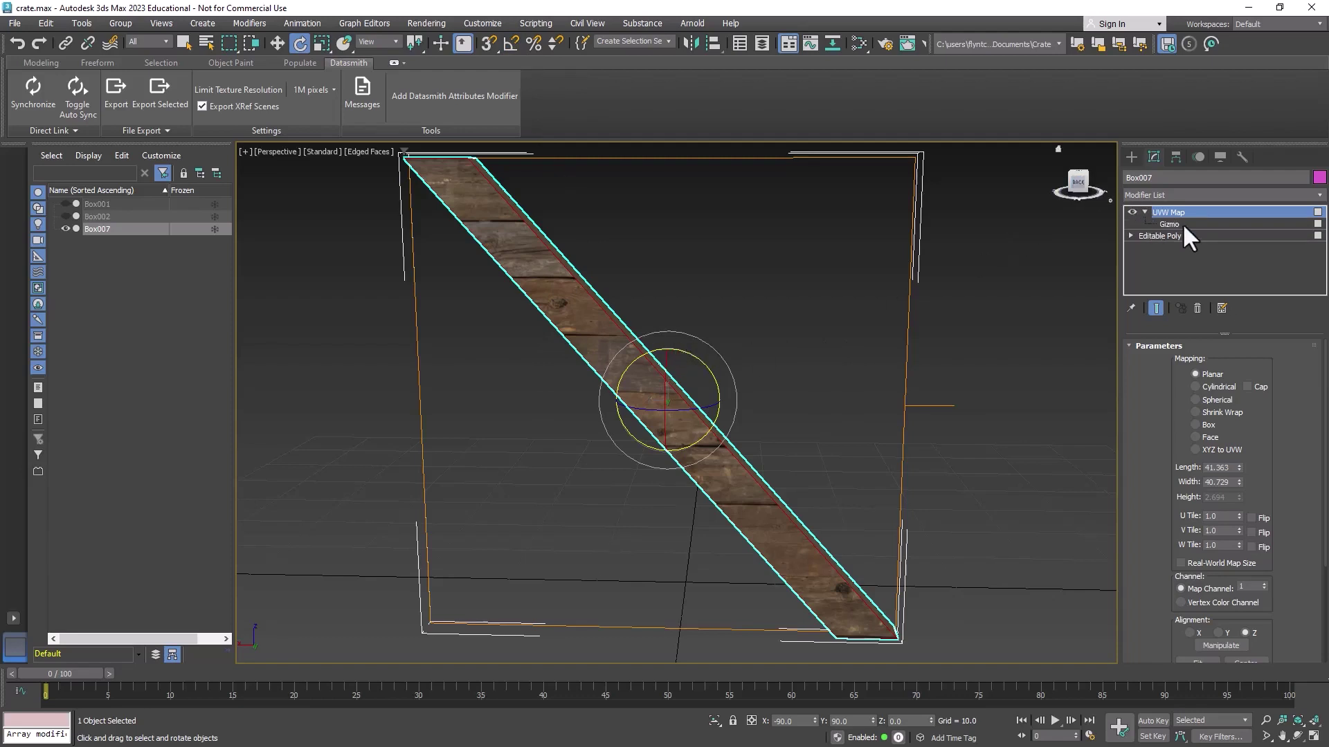
left_click(1182, 223)
left_click_drag(703, 371, 742, 424)
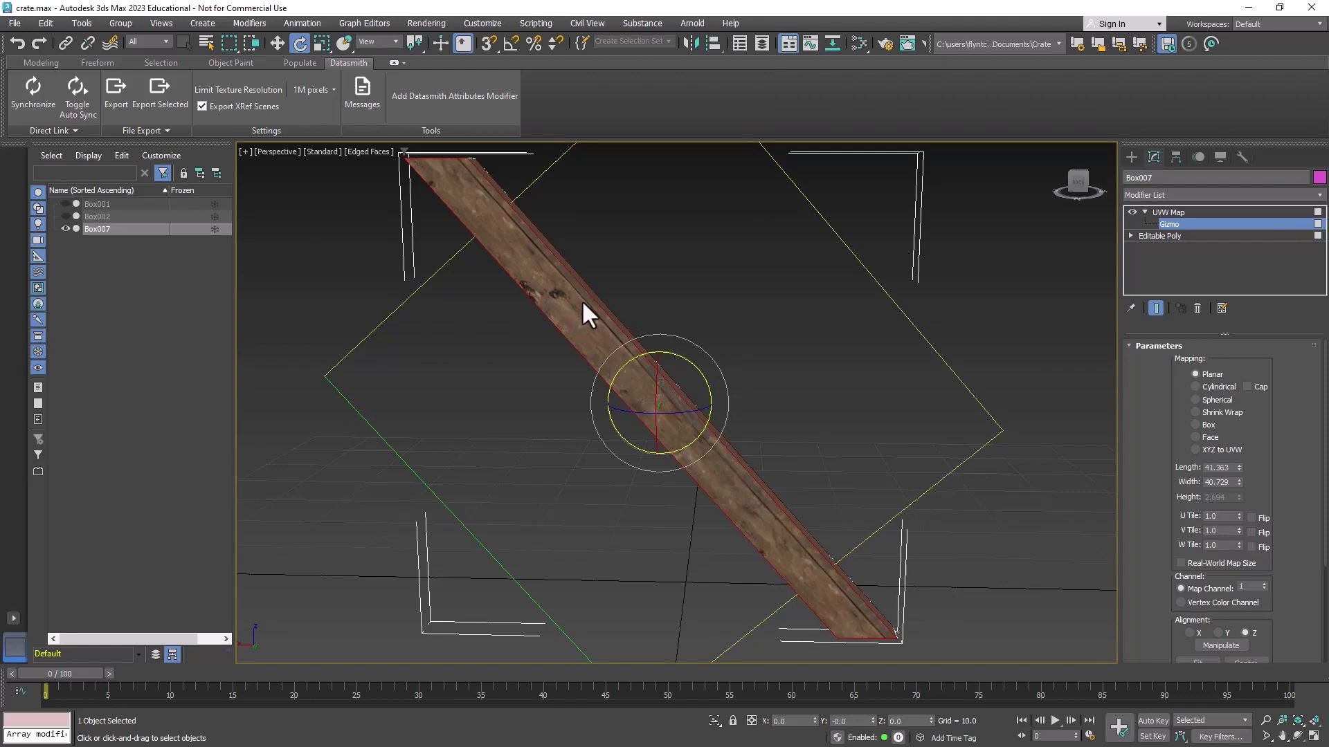
Switch the Move tool to the Local coordinate system and shift the gizmo along its X axis to reposition the brace's wood texture
left_click(277, 44)
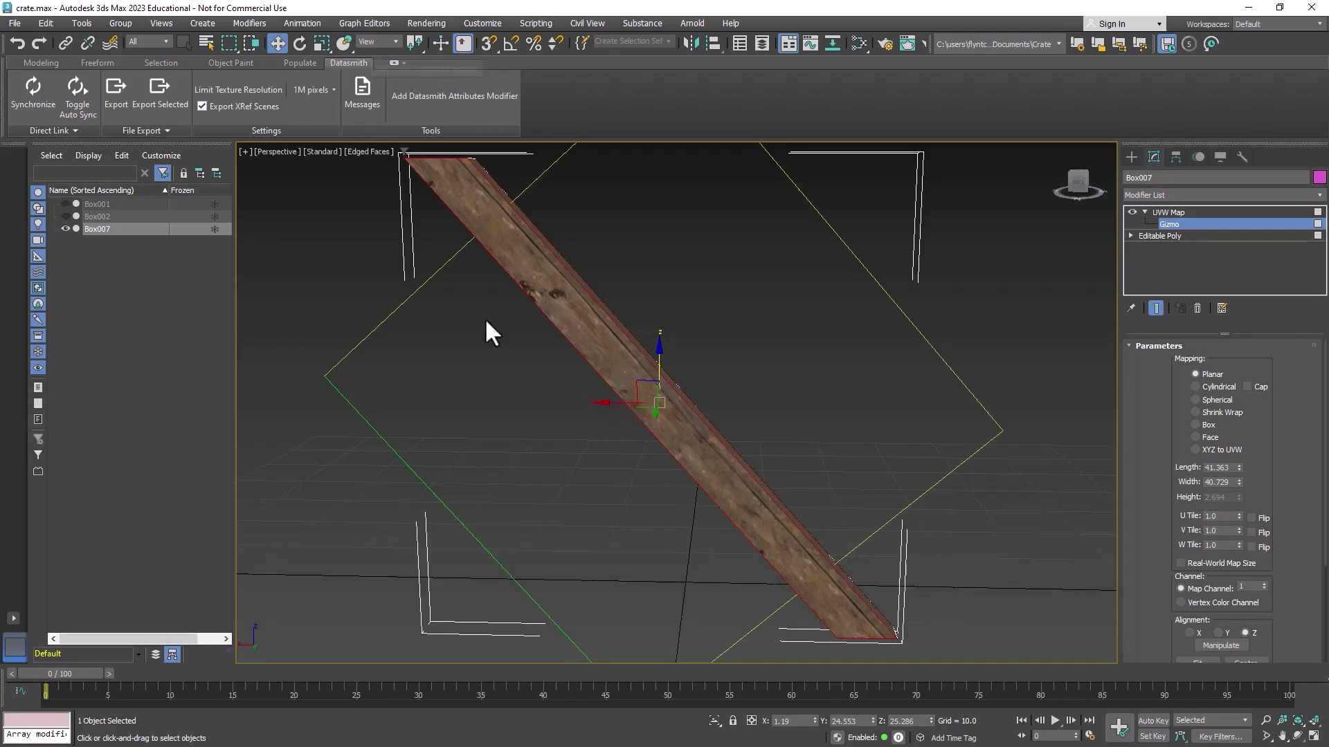
left_click(392, 39)
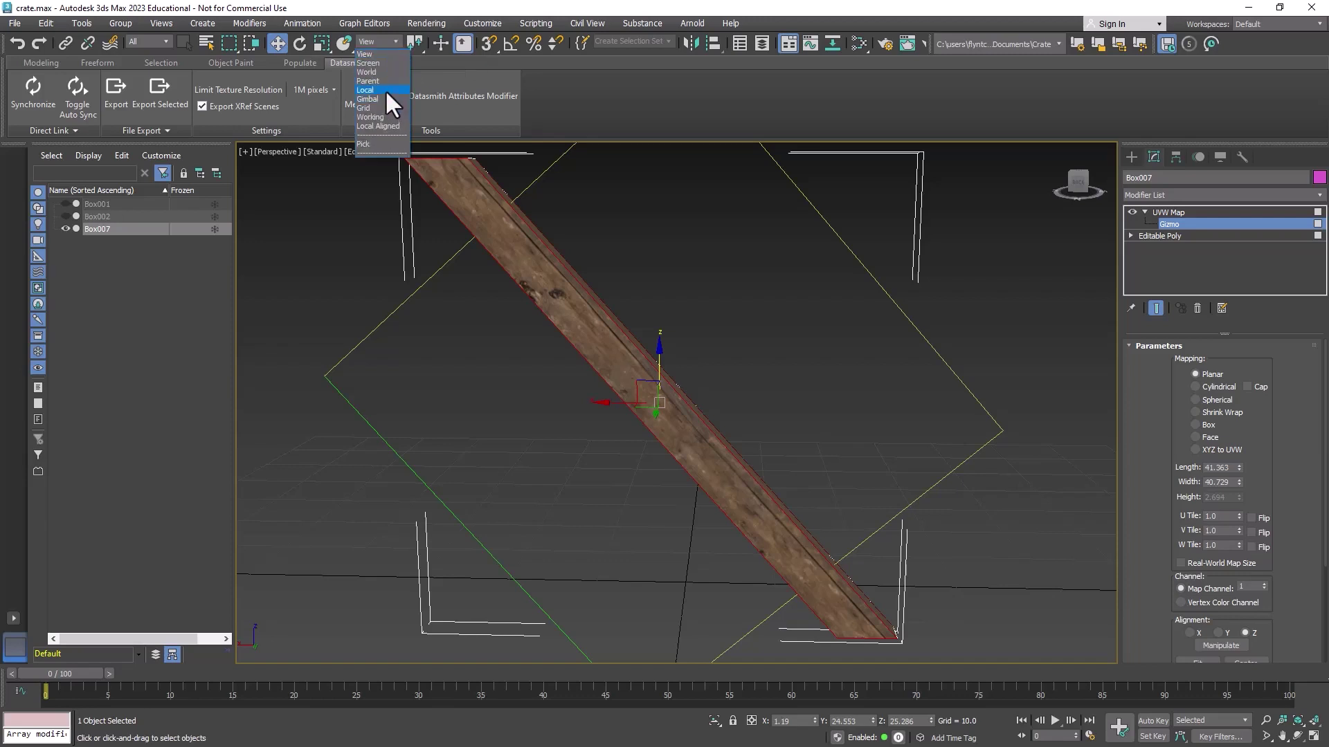
left_click(385, 90)
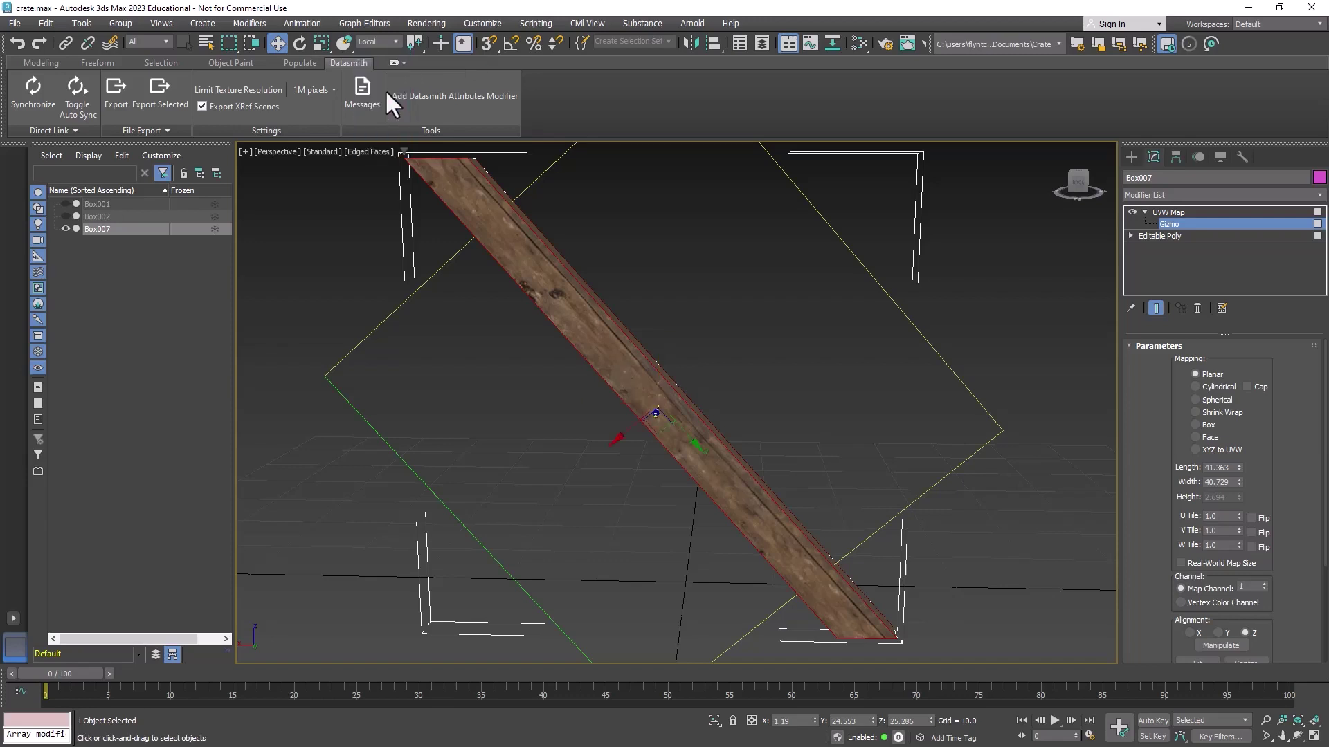
right_click(613, 438)
key("Escape")
left_click_drag(617, 442, 677, 413)
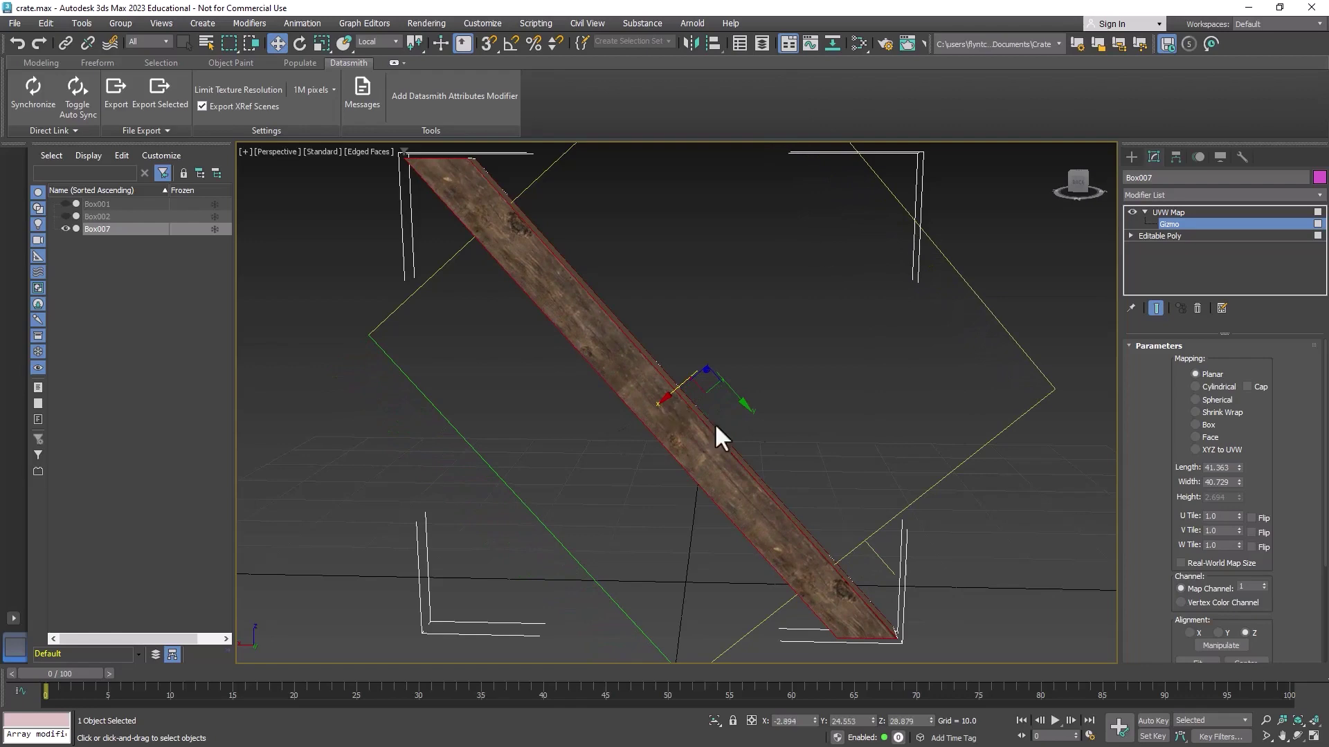
middle_click_drag(821, 443, 855, 428, "alt")
Leave gizmo editing and add an Edit Poly modifier above the brace's UVW Map
left_click(1192, 209)
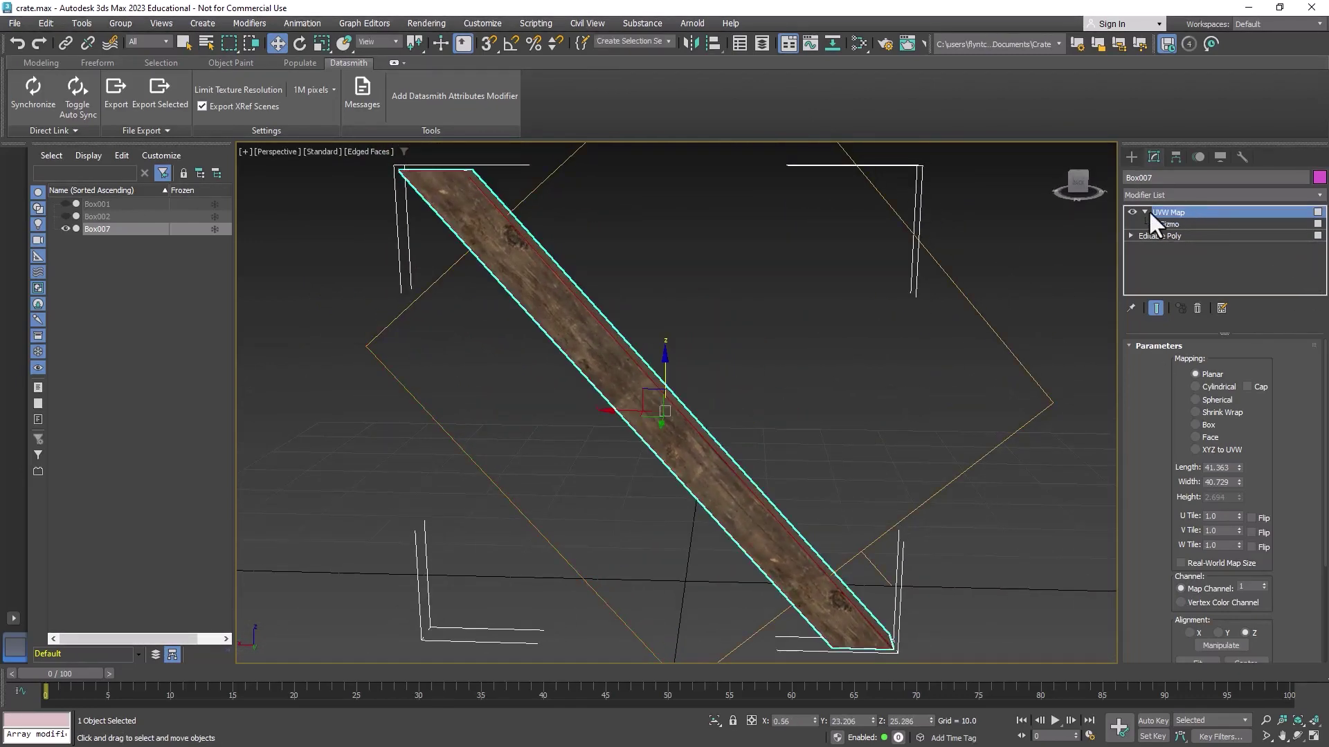
left_click(1148, 216)
left_click(1182, 194)
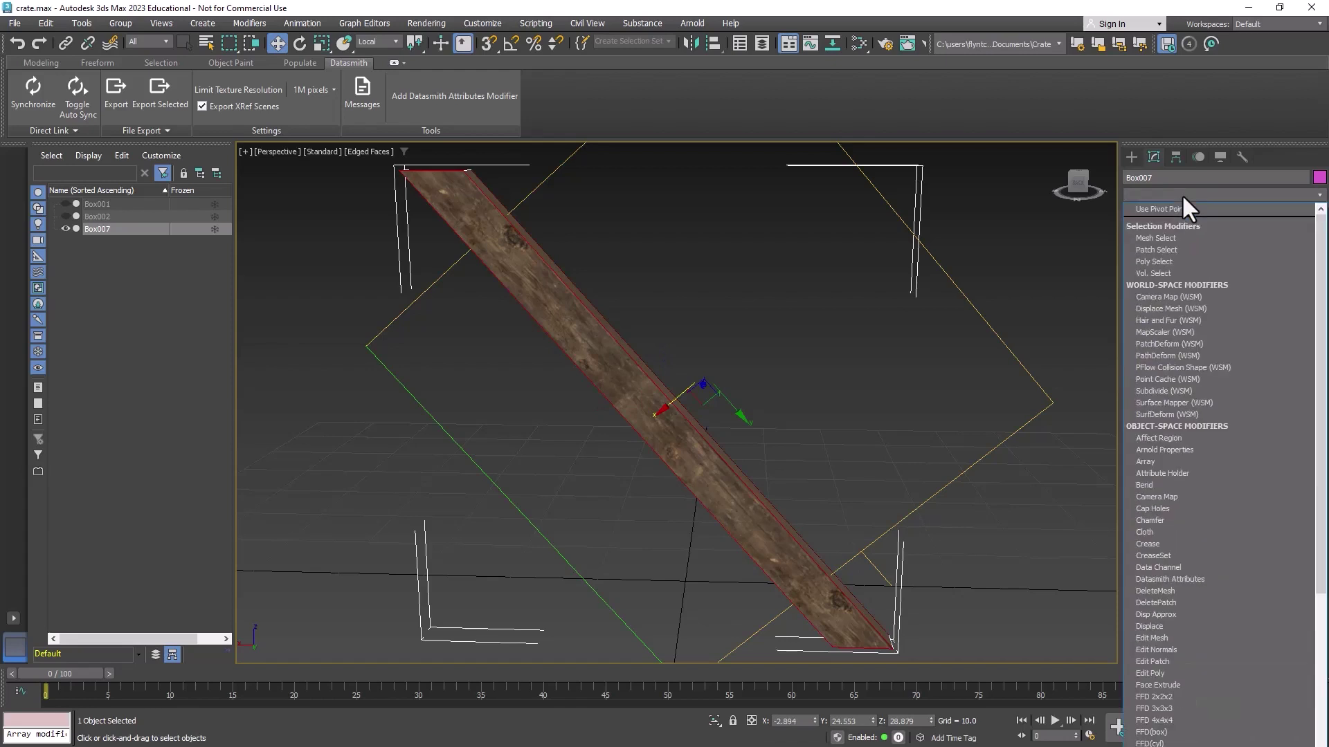
scroll(1213, 429, "down", 5)
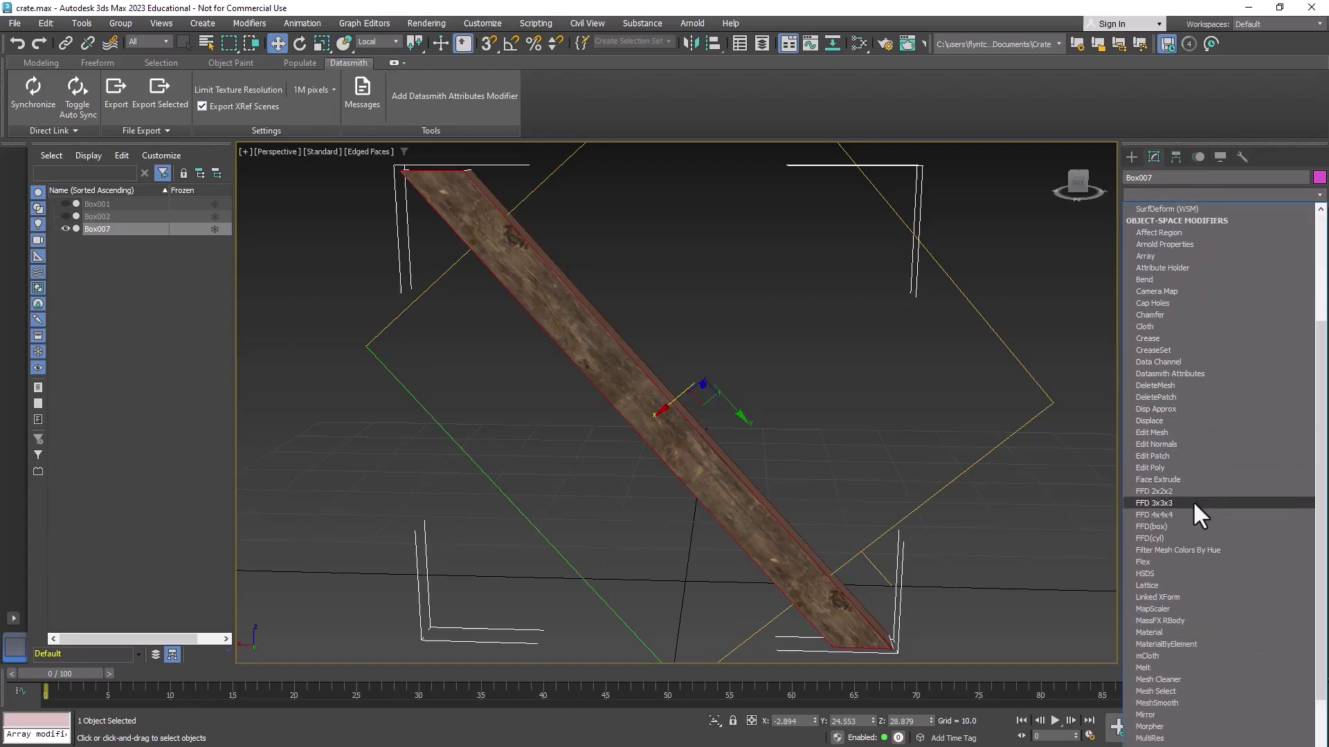
left_click(1184, 478)
middle_click_drag(667, 370, 845, 356, "alt")
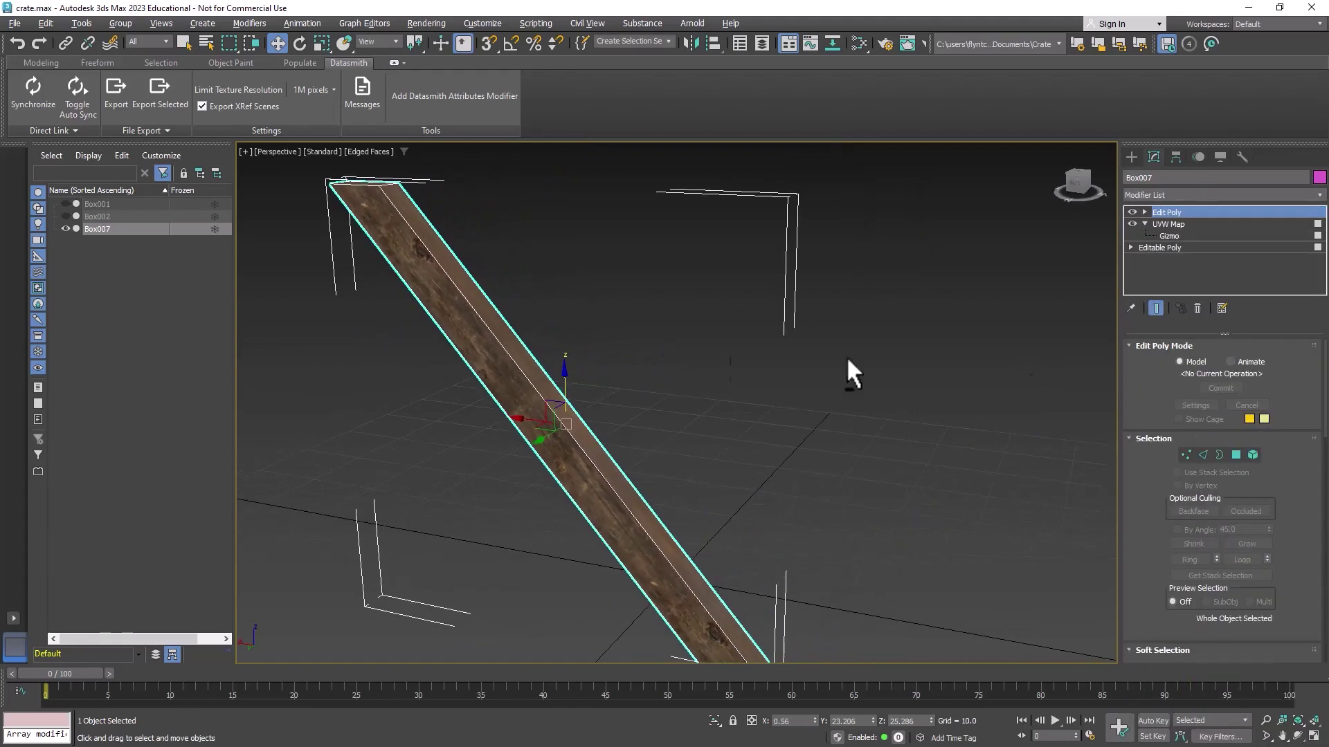
Select the brace's two long narrow side polygons at polygon level of the upper Edit Poly modifier
left_click(1235, 455)
left_click(526, 358)
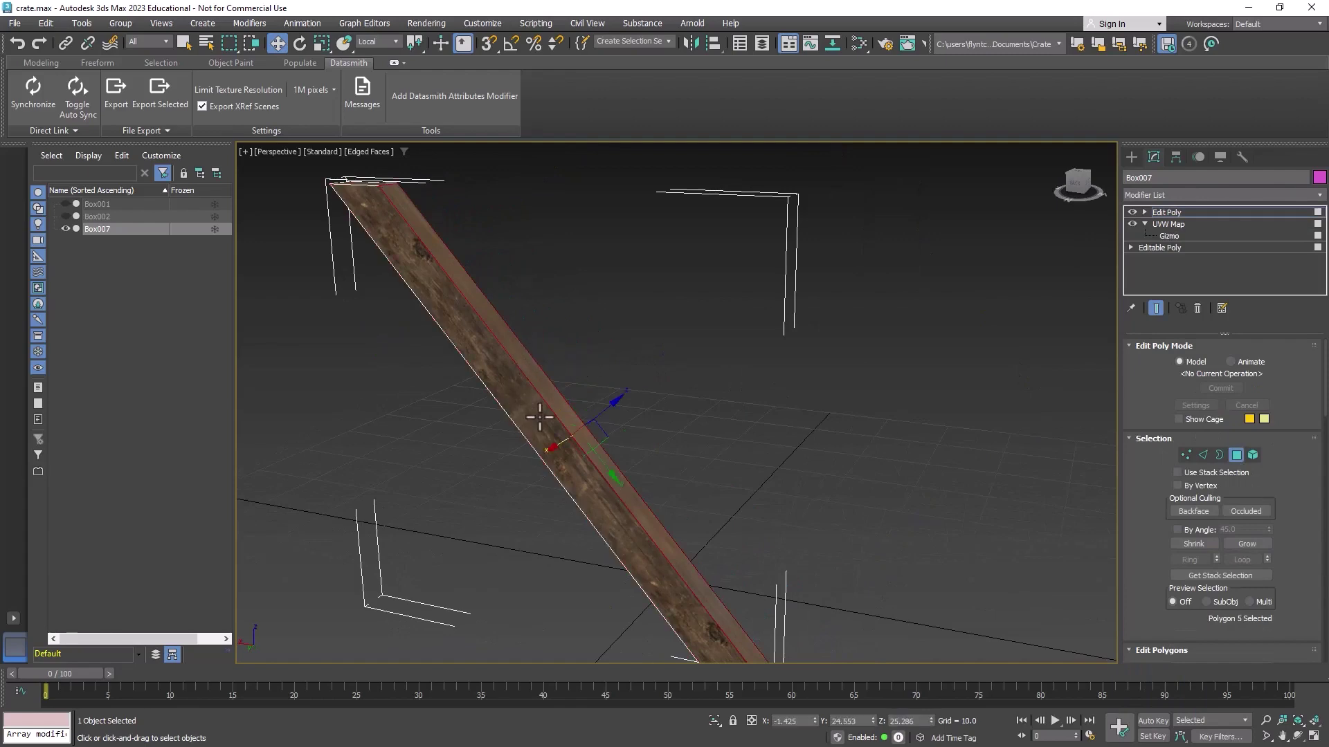
middle_click_drag(540, 415, 846, 360, "alt")
left_click(856, 325, "ctrl")
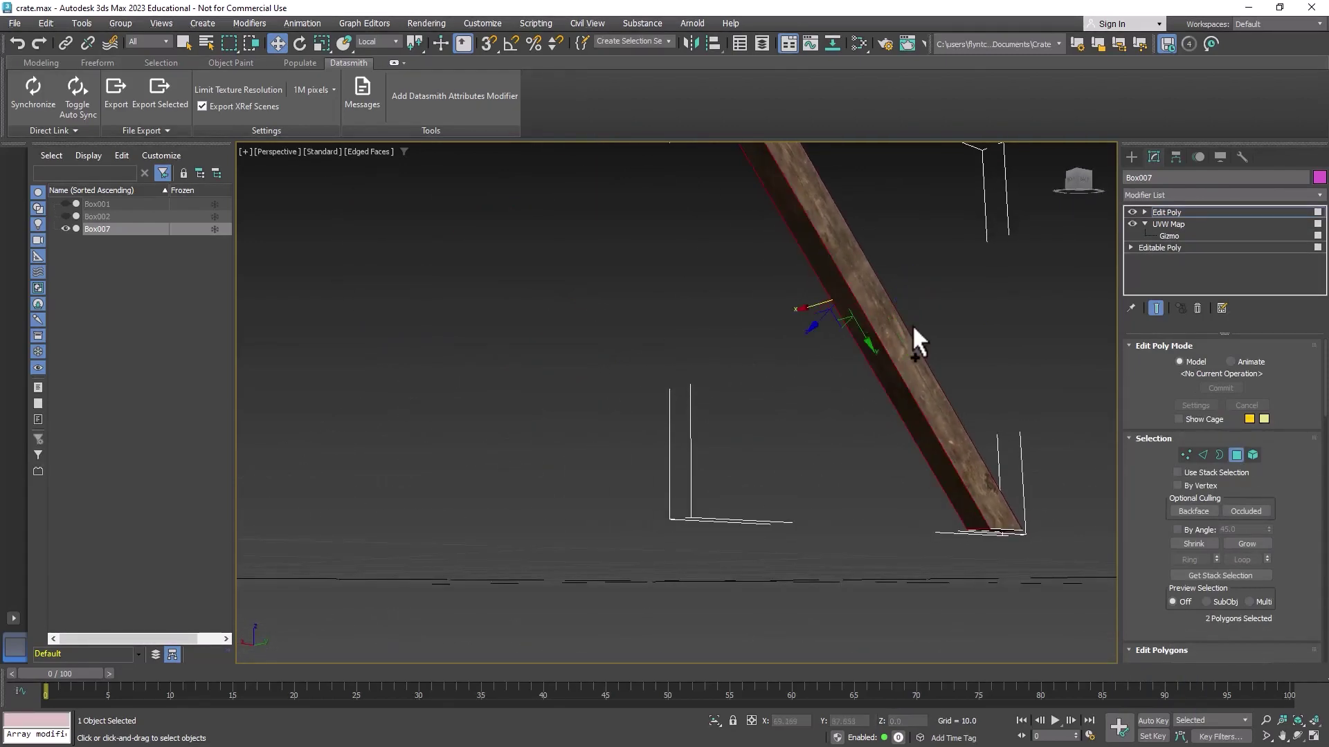
middle_click_drag(913, 335, 824, 367, "alt")
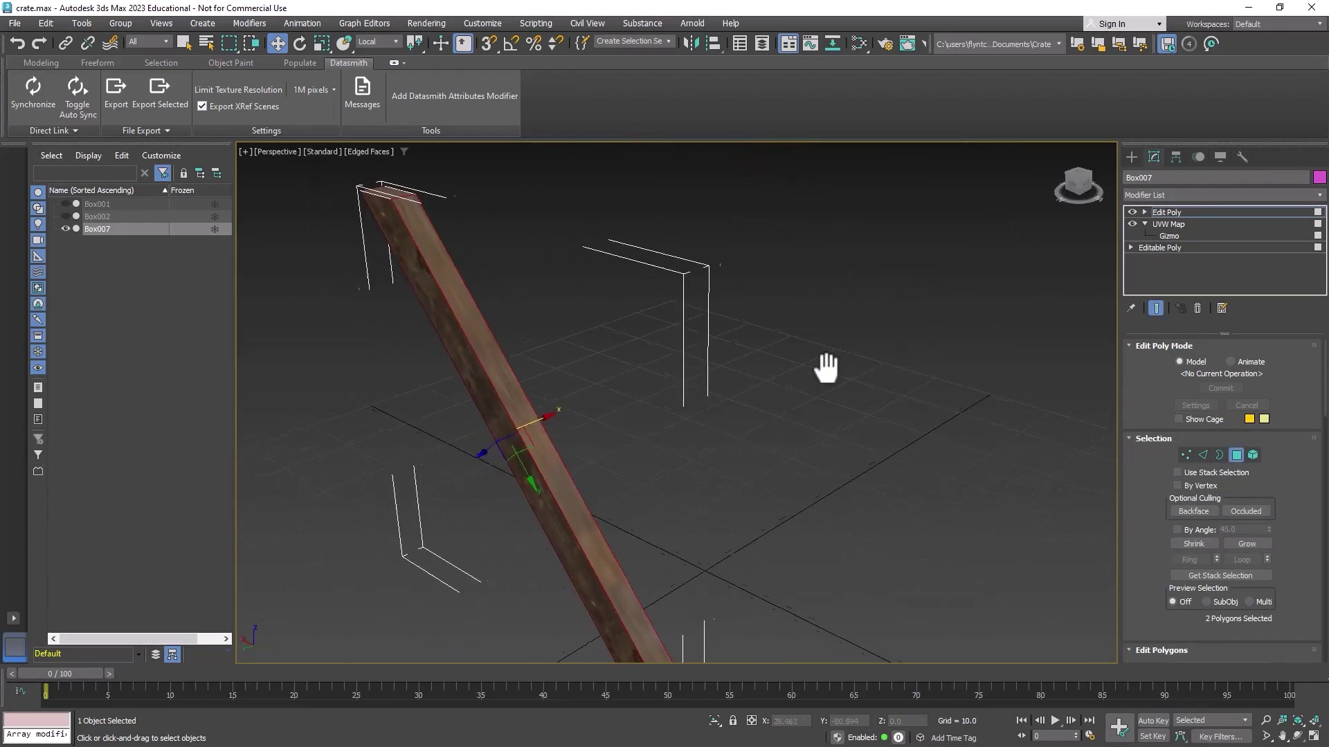
Add a UVW Map modifier to the brace's selected narrow side polygons and align its planar mapping to the X axis
left_click(1214, 195)
scroll(1236, 138, "down", 6)
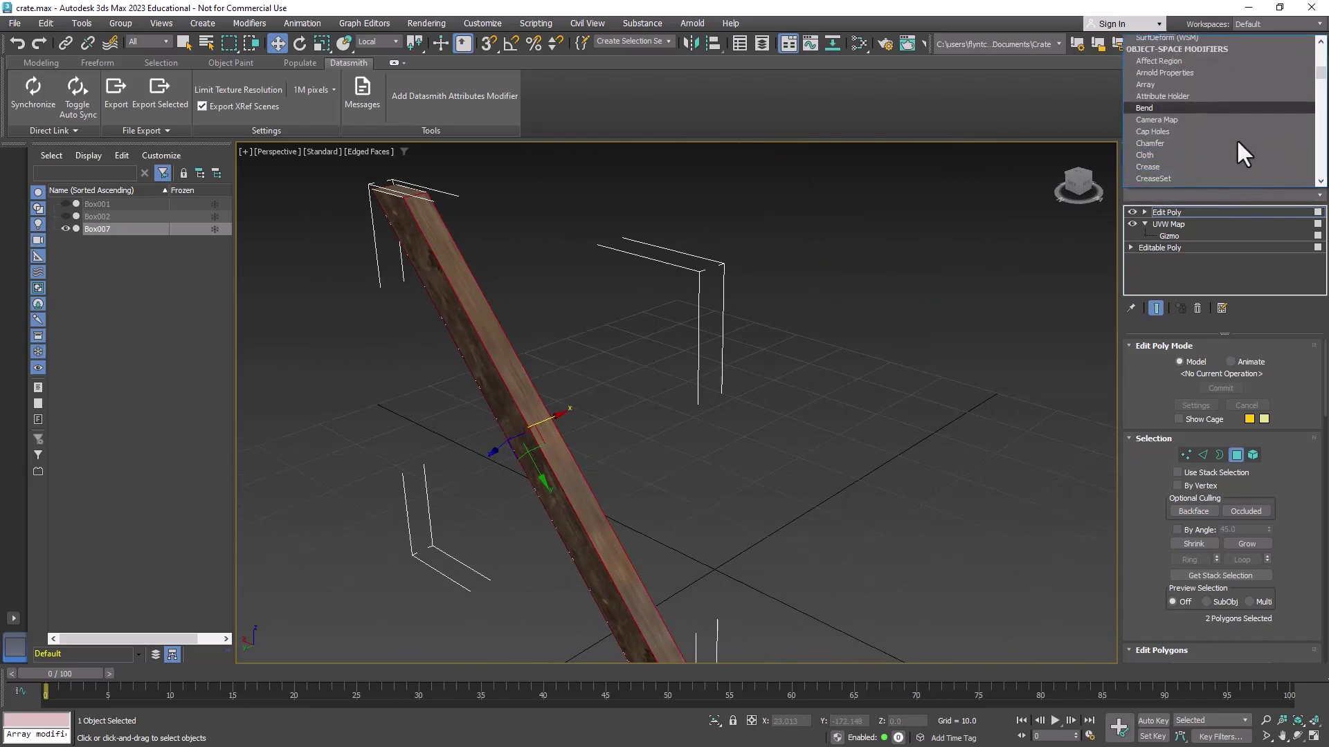
scroll(1236, 146, "down", 20)
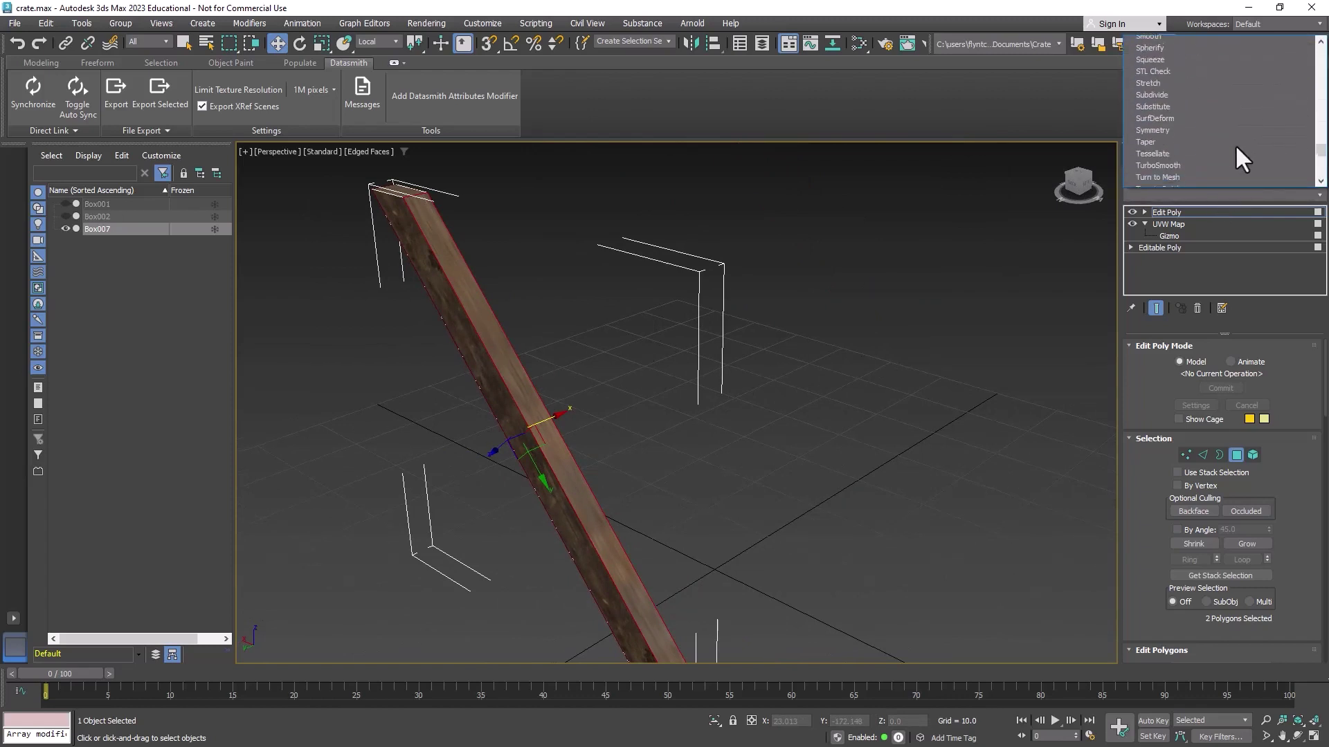
scroll(1235, 144, "down", 2)
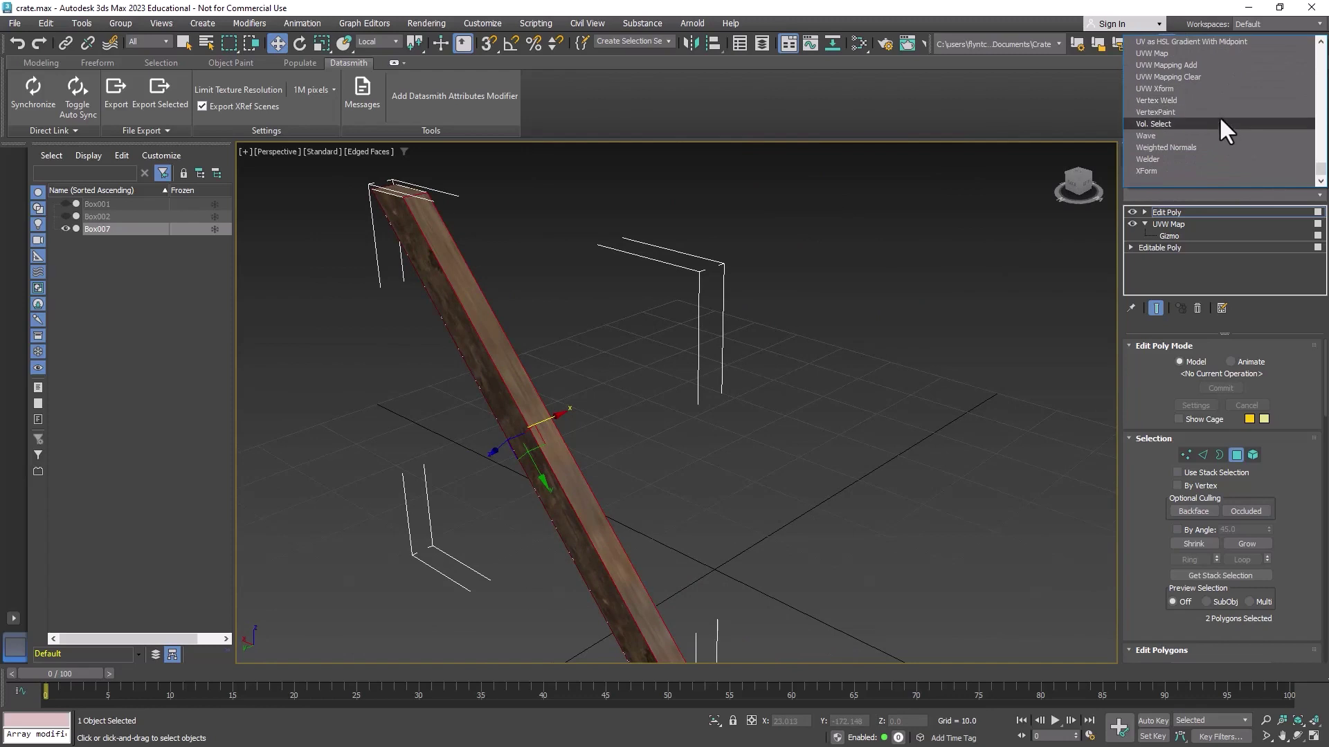
left_click(1216, 54)
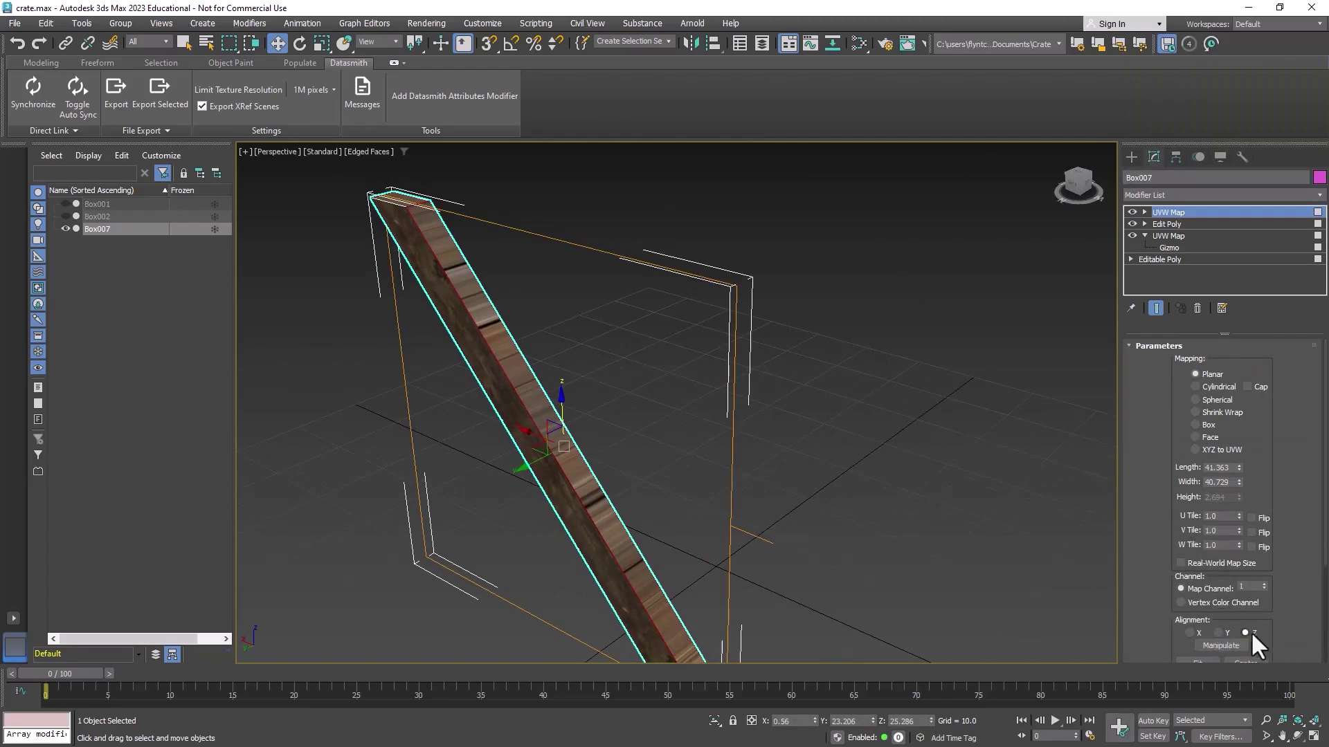
left_click(1219, 632)
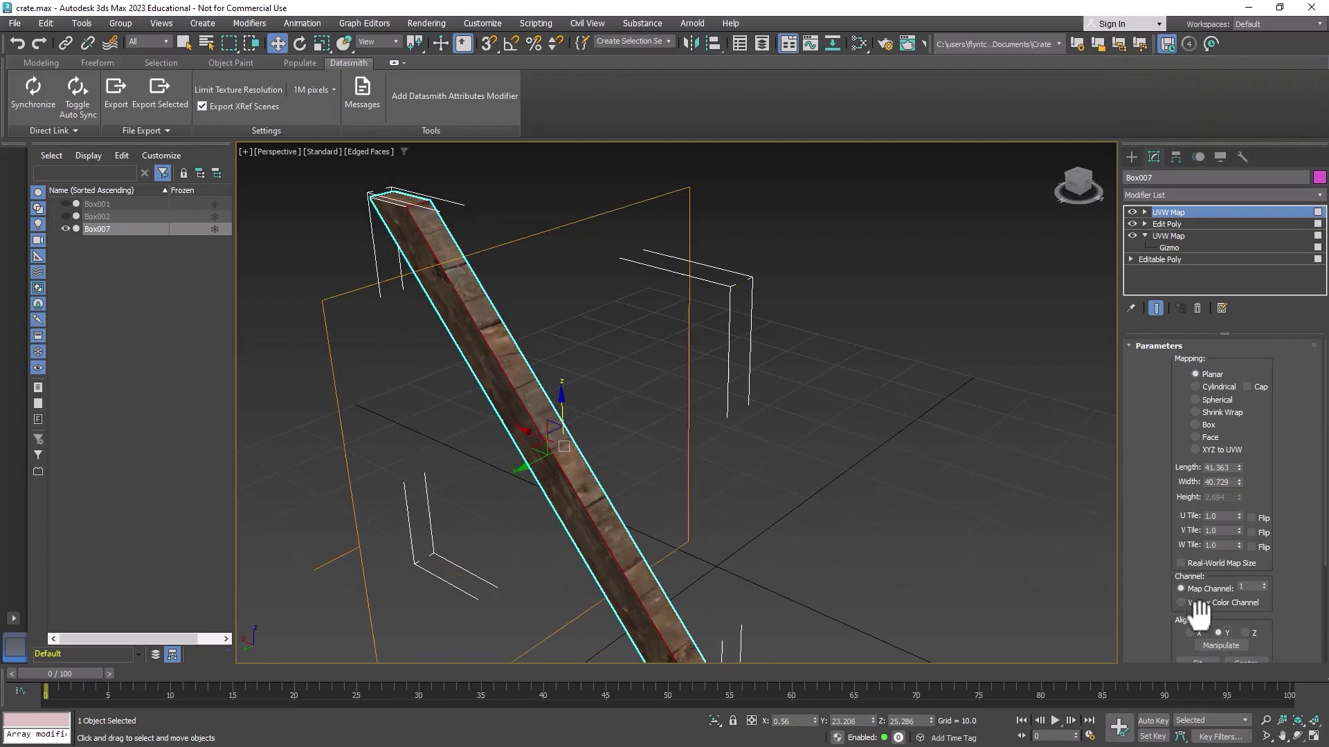
left_click(1192, 632)
Rotate the new UVW Map gizmo to match the brace's slope so the grain runs along its narrow sides
middle_click_drag(779, 526, 809, 511, "alt")
left_click(1144, 212)
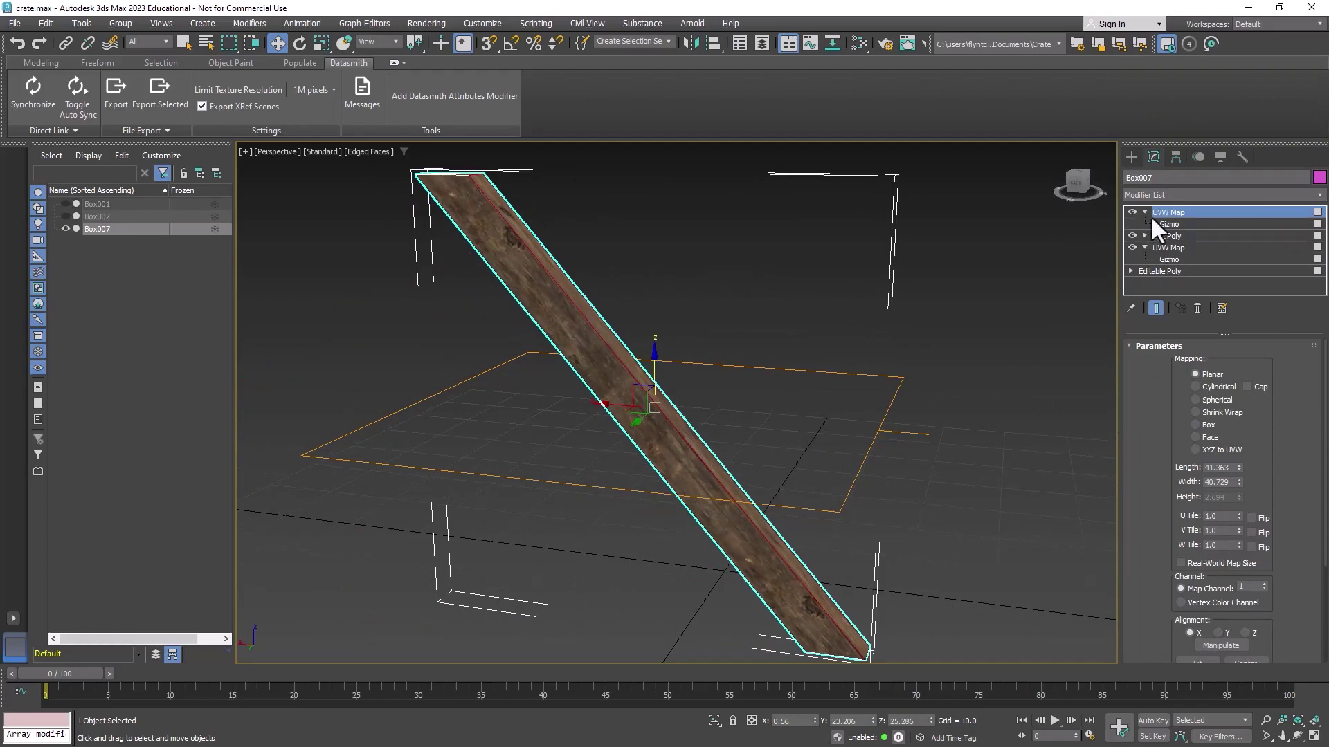
left_click(1164, 223)
left_click(298, 42)
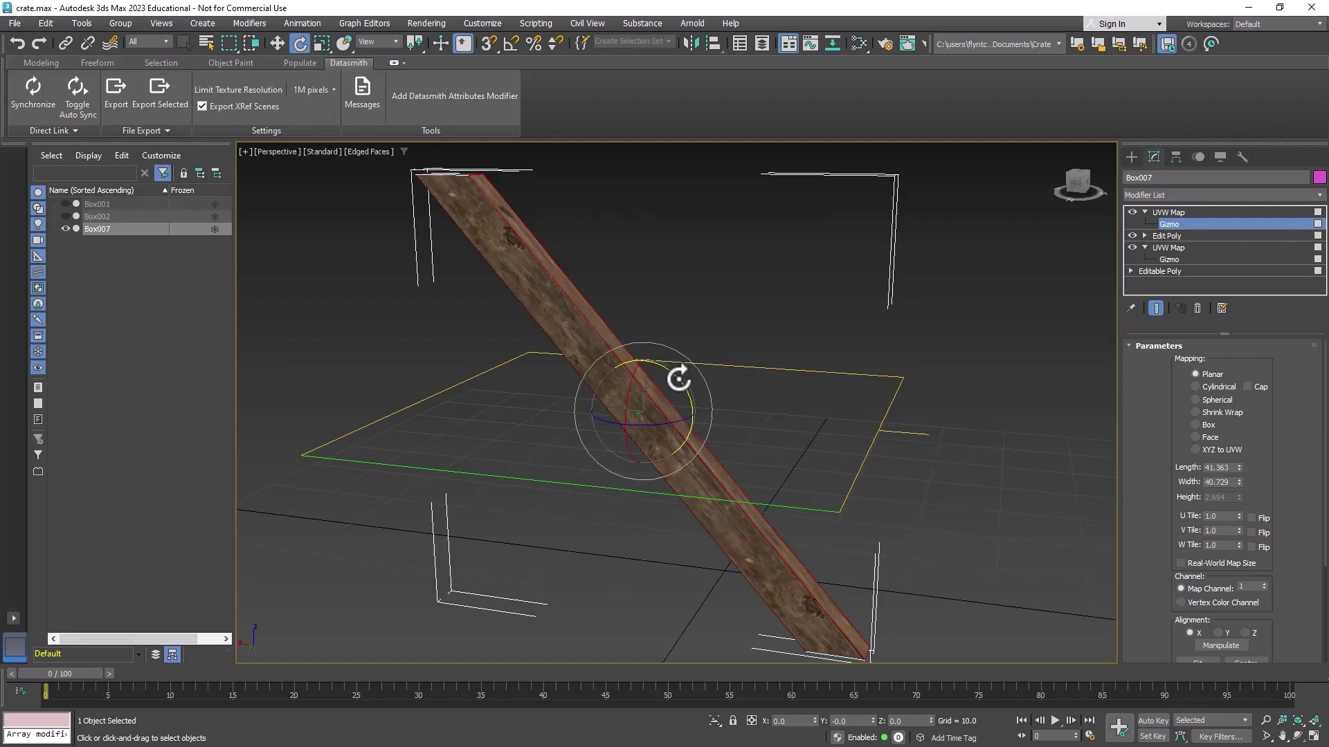
left_click_drag(678, 379, 705, 449)
middle_click_drag(867, 458, 780, 477, "alt")
middle_click_drag(779, 475, 1003, 415, "alt")
Leave gizmo editing, collapse the brace's modifier entries and add another Edit Poly modifier above the upper UVW Map
left_click(1177, 210)
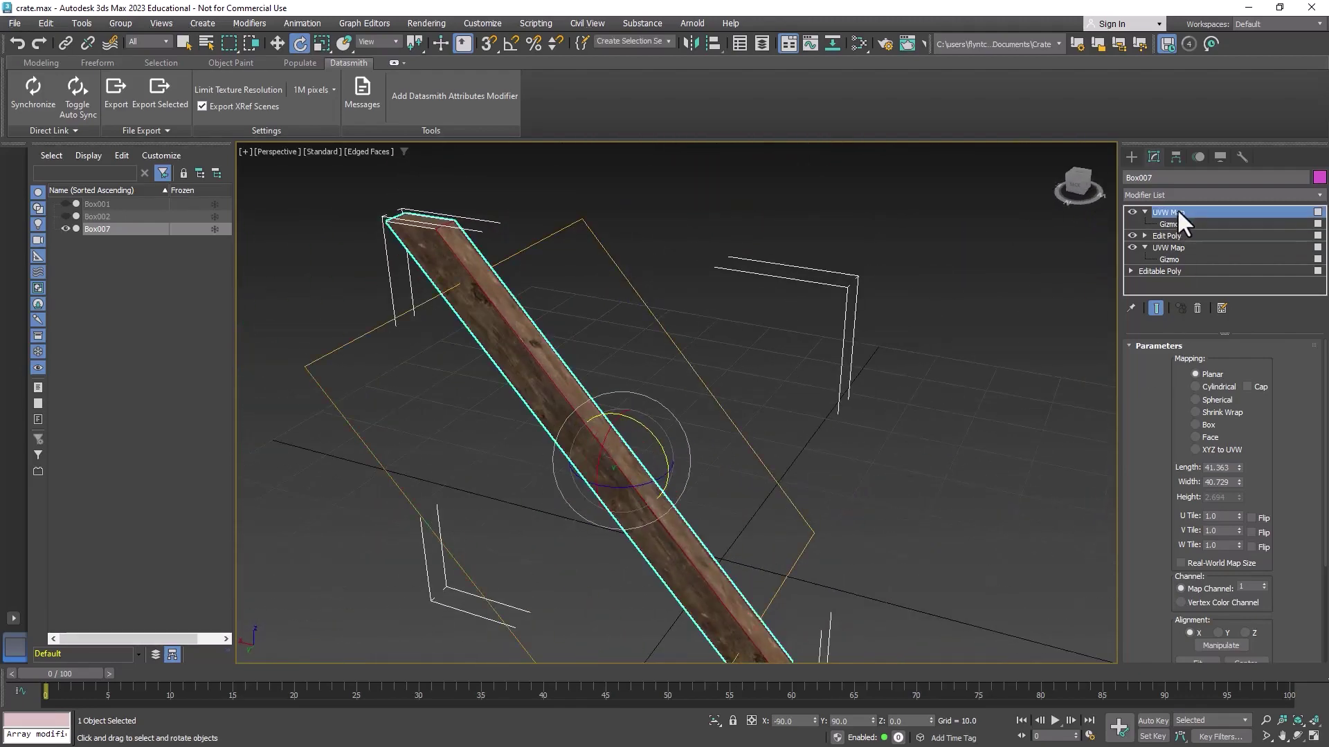
left_click(1144, 212)
left_click(1145, 235)
left_click(1166, 196)
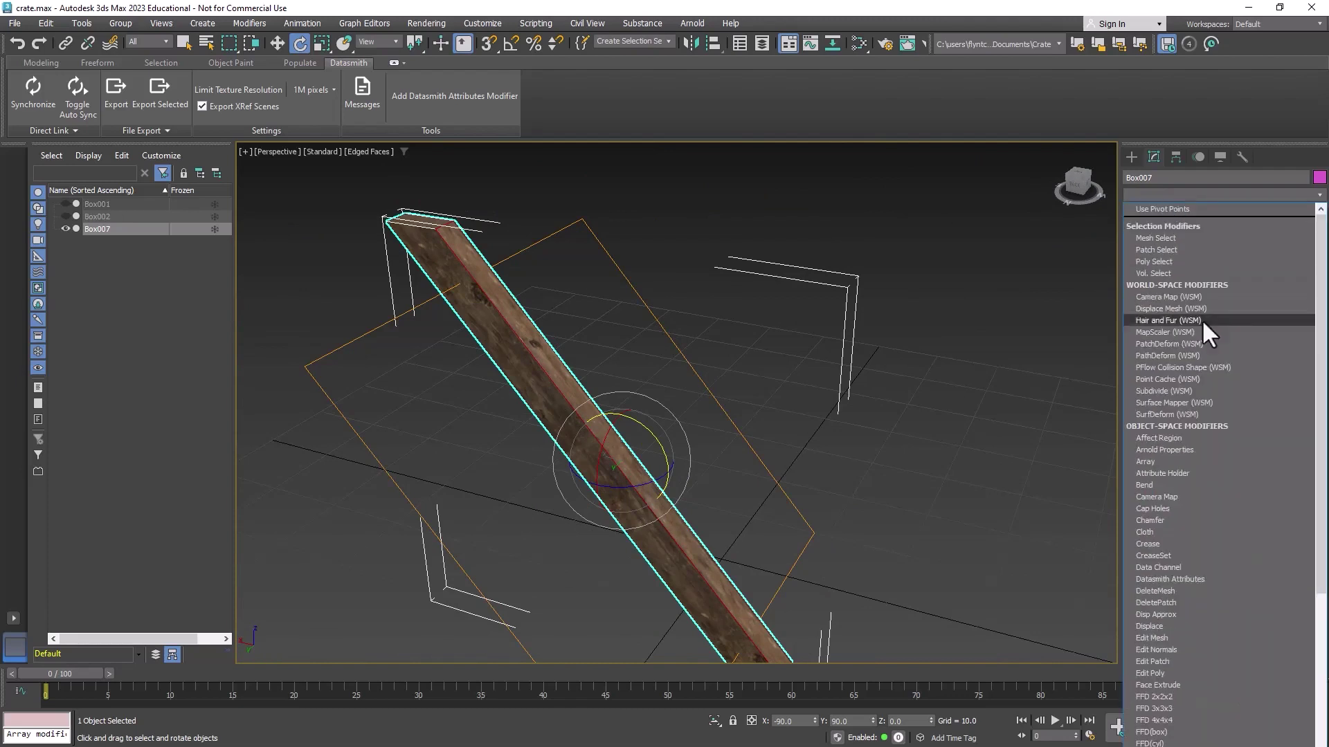
scroll(1211, 509, "down", 10)
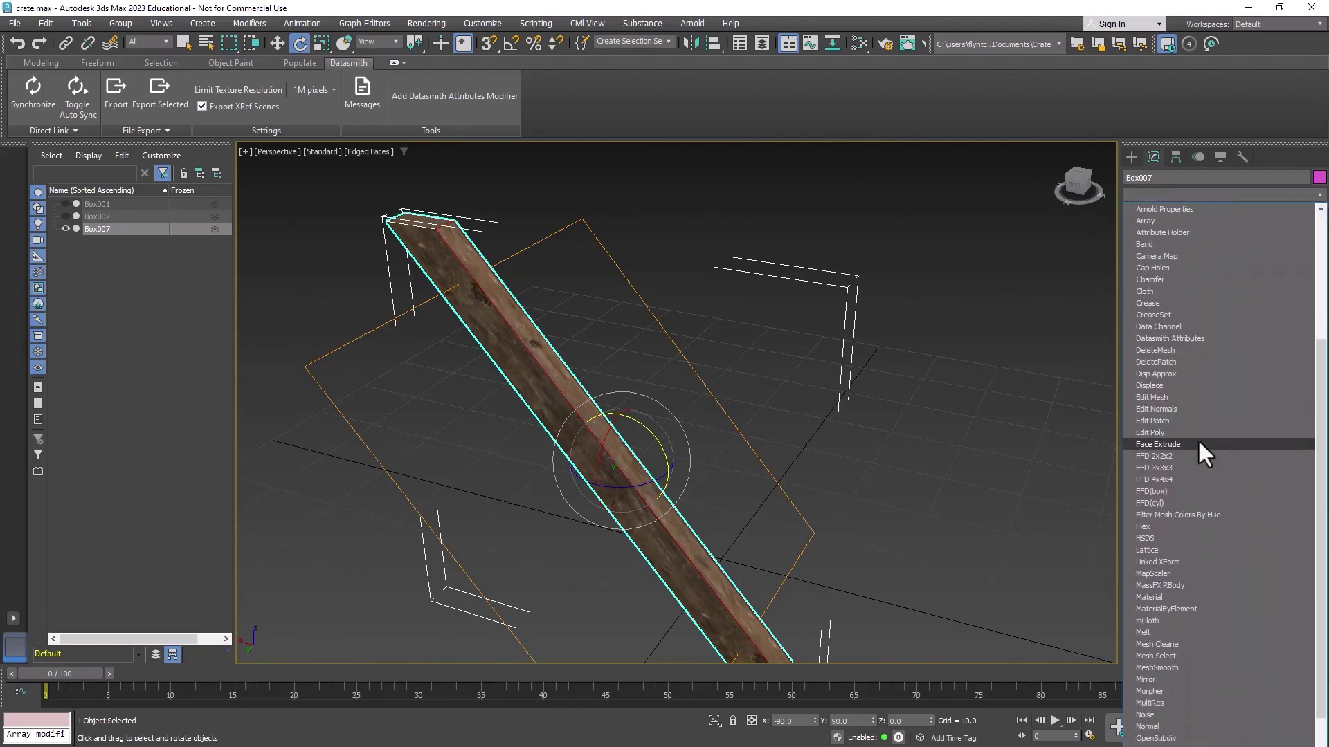
left_click(1197, 433)
scroll(586, 437, "down", 4)
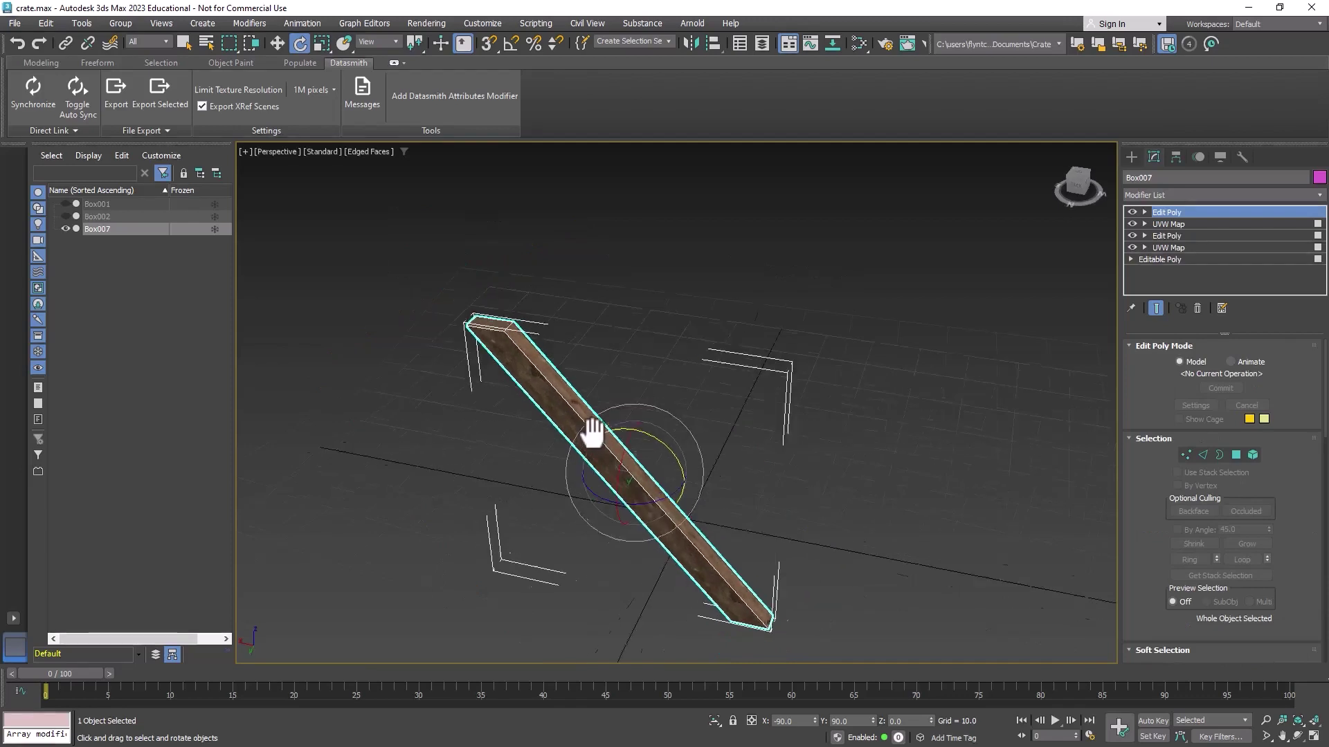
left_click(1236, 455)
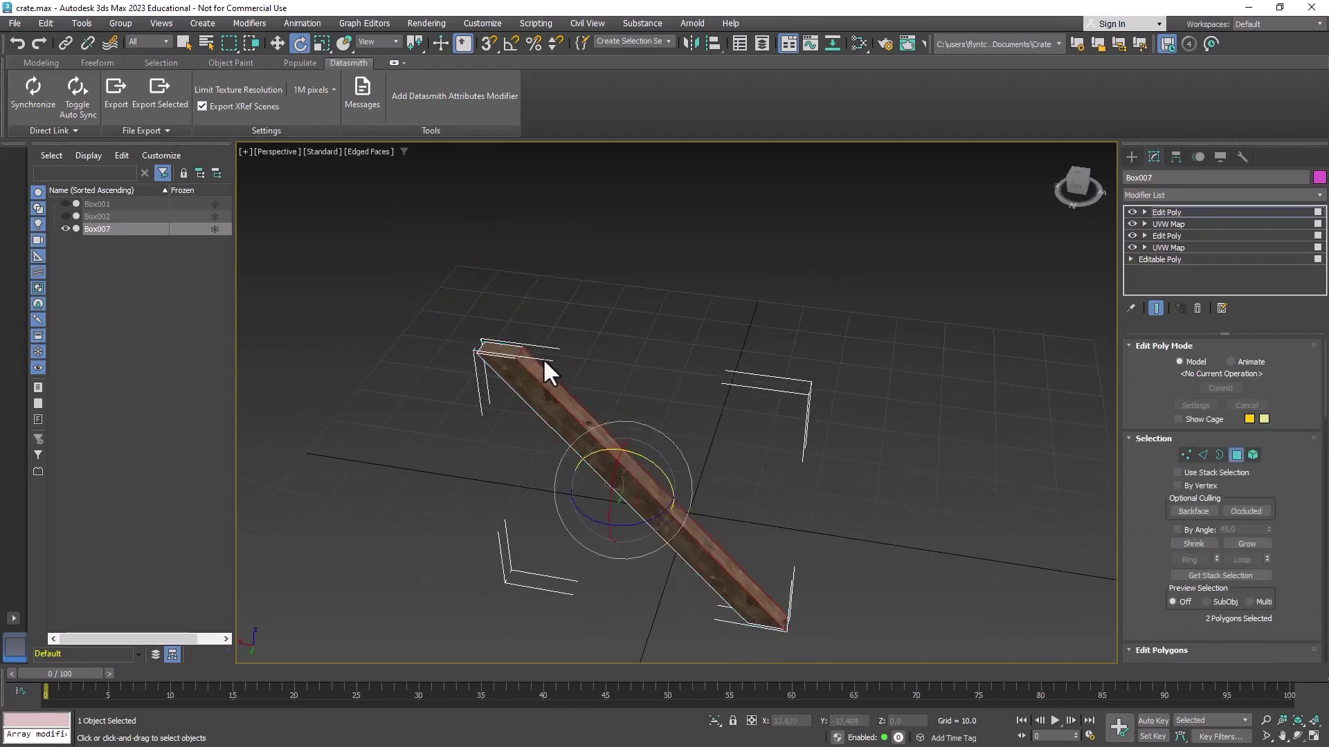
left_click(514, 348)
middle_click_drag(683, 509, 742, 483, "alt")
left_click(1194, 212)
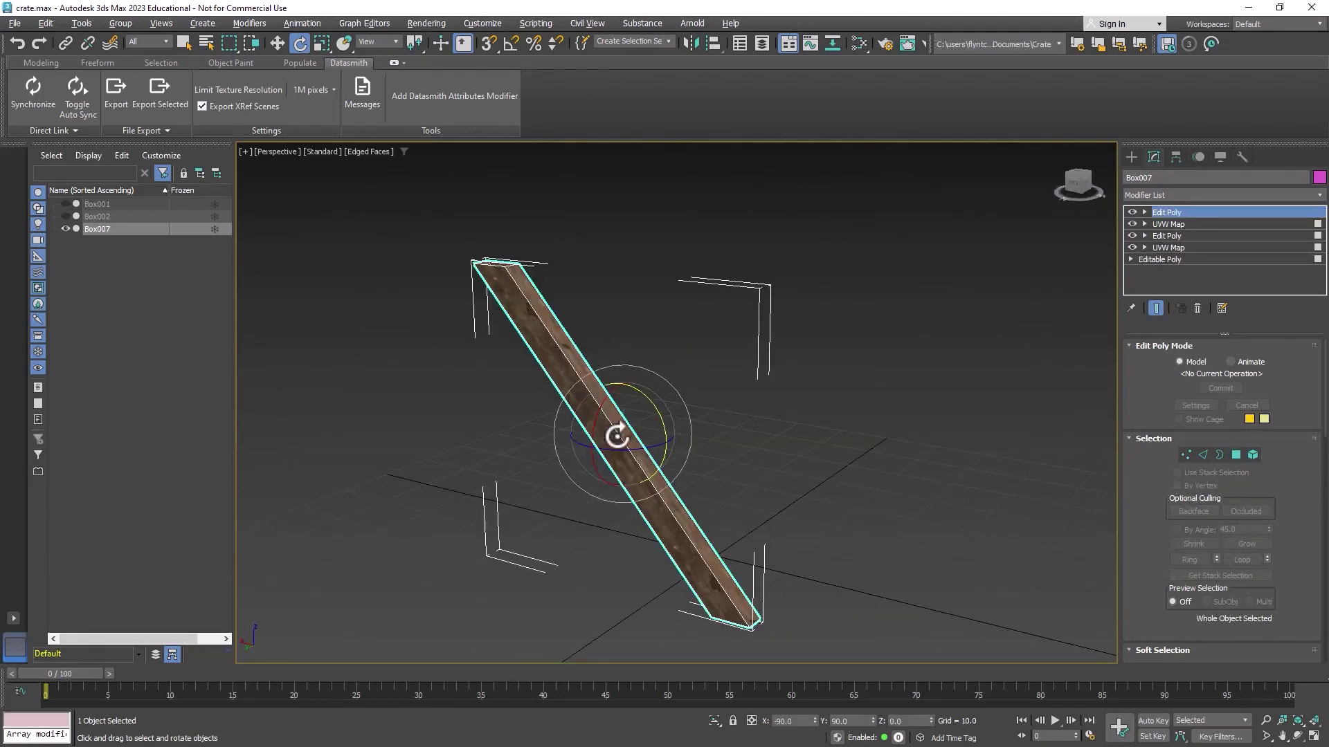
Unhide all objects so the crate's panels and frame return around the brace, and check the wood textures together
mouse_move(691, 445)
middle_mouse_down("alt")
mouse_move(676, 446)
mouse_move(691, 439)
middle_mouse_up("alt")
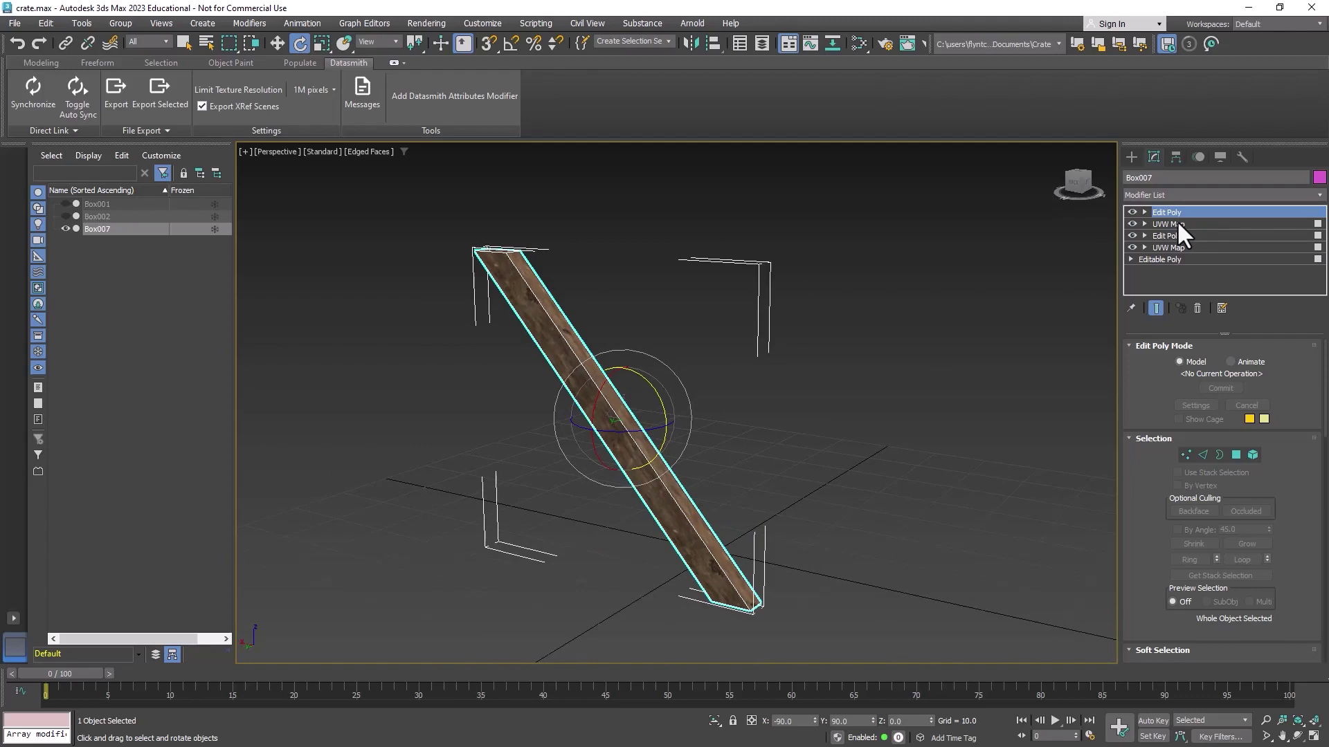
right_click(625, 252)
left_click(696, 184)
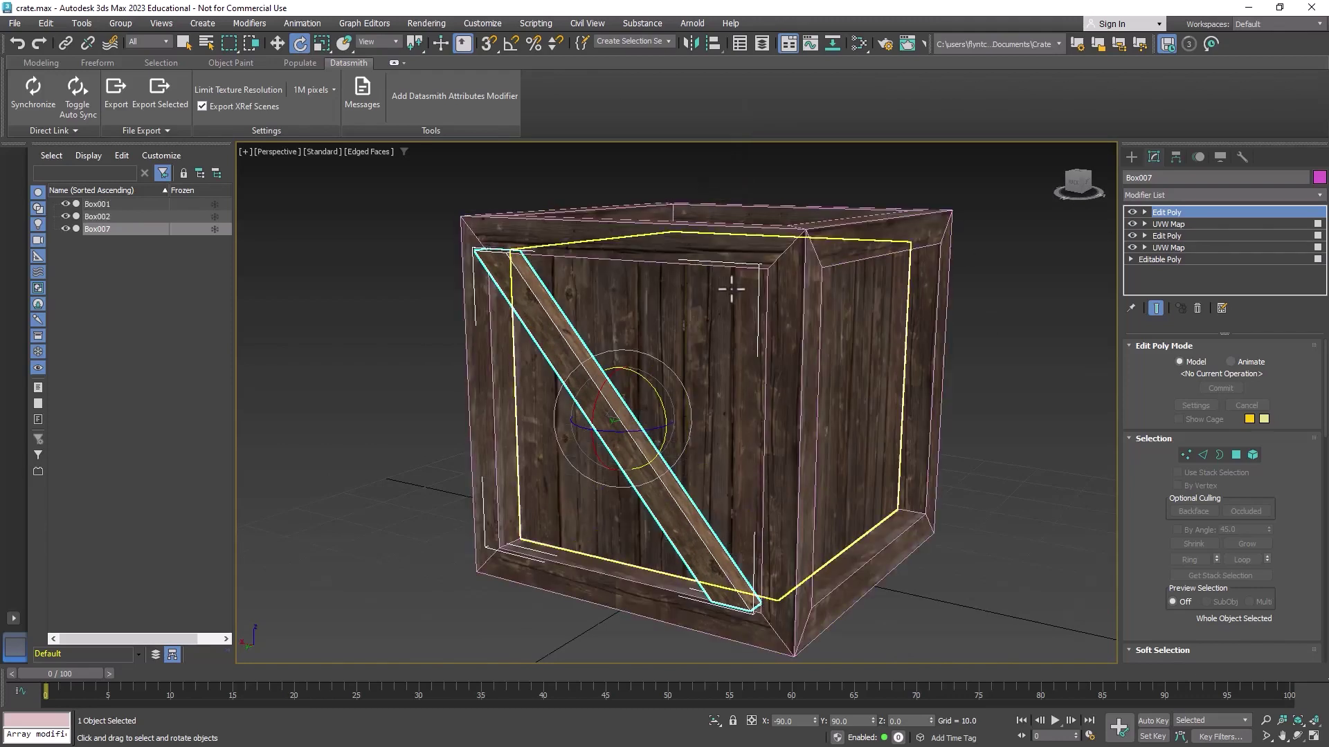
middle_click_drag(732, 289, 640, 297, "alt")
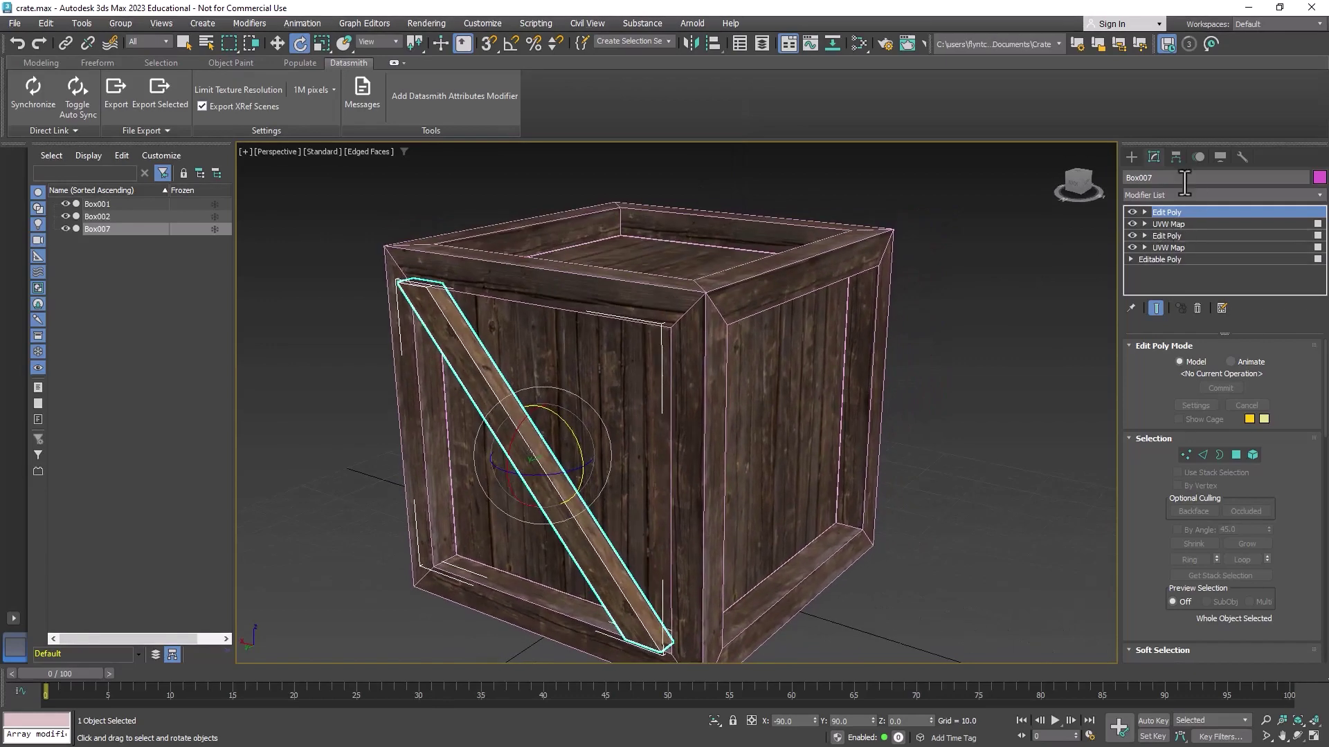
mouse_move(786, 341)
middle_mouse_down("alt")
mouse_move(762, 351)
mouse_move(777, 354)
mouse_move(766, 326)
middle_mouse_up("alt")
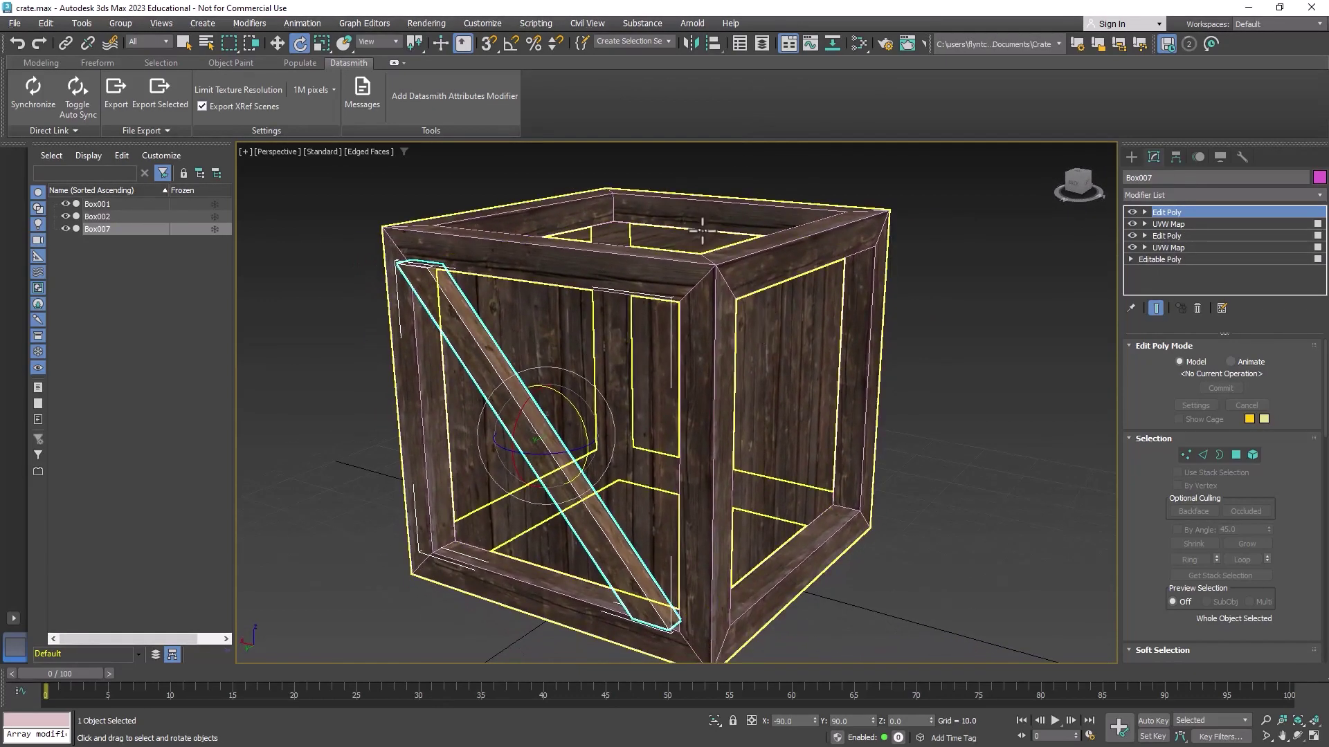